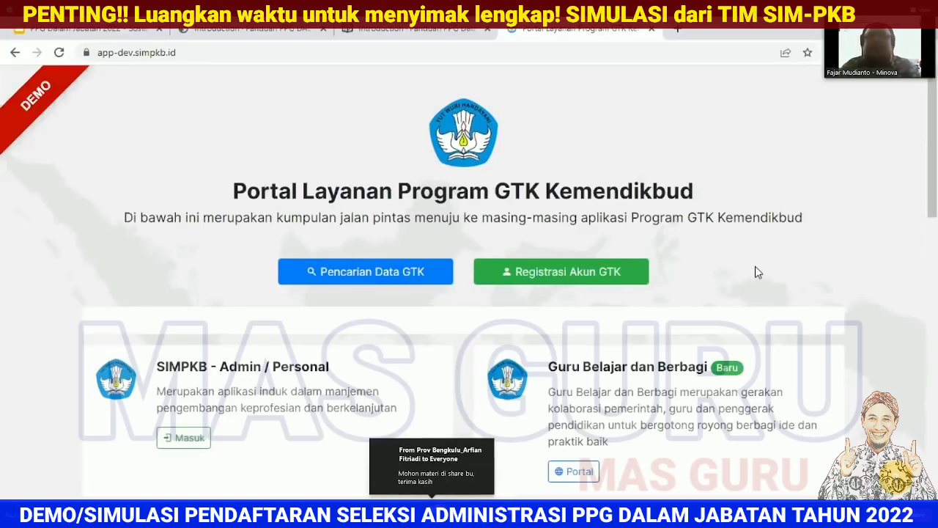
# Step: Sign in to the PPG application with the teacher's SIMPKB-ID e-mail and password
pyautogui.scroll(-2, 758, 272)
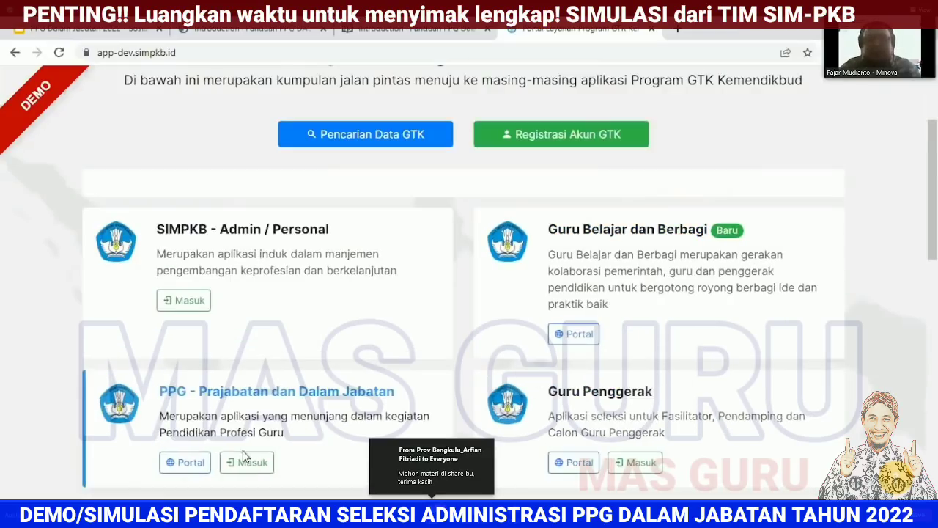
pyautogui.click(247, 461)
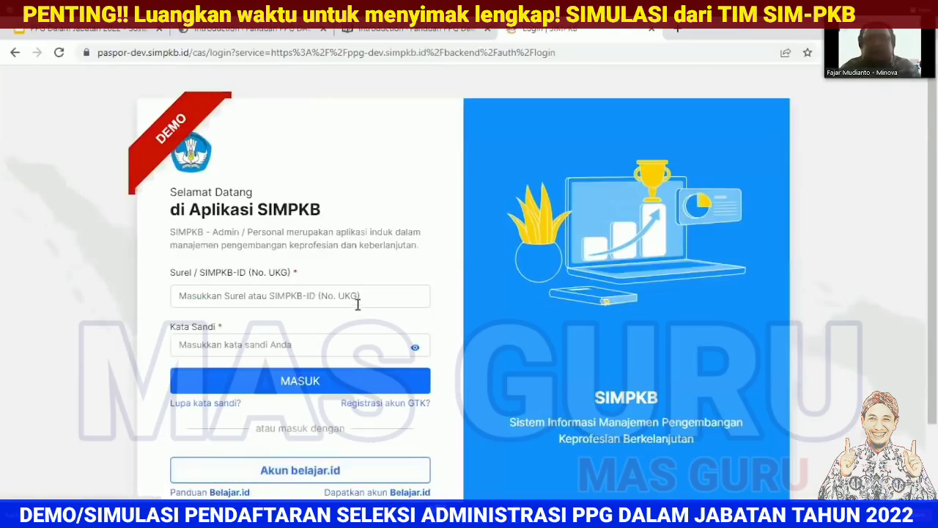
pyautogui.click(367, 298)
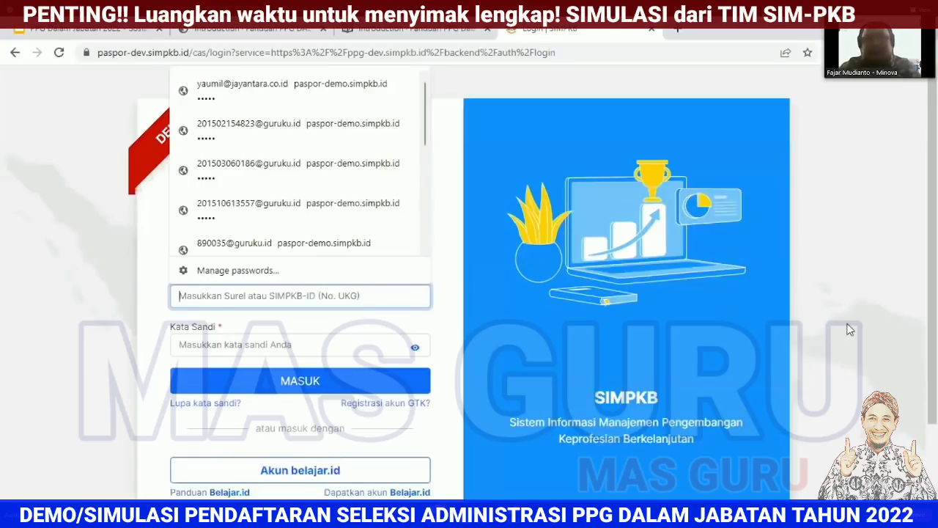
pyautogui.click(849, 330)
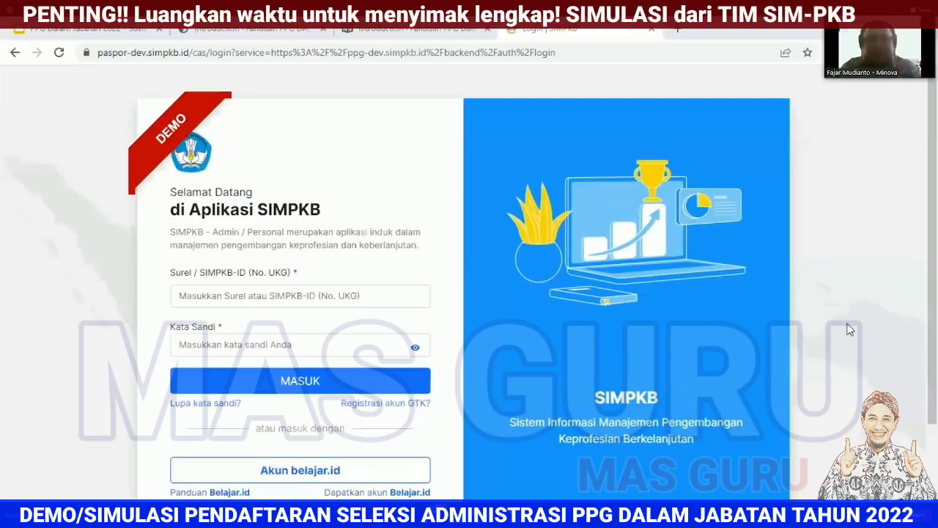
pyautogui.click(315, 293)
pyautogui.hotkey('ctrl', 'v')
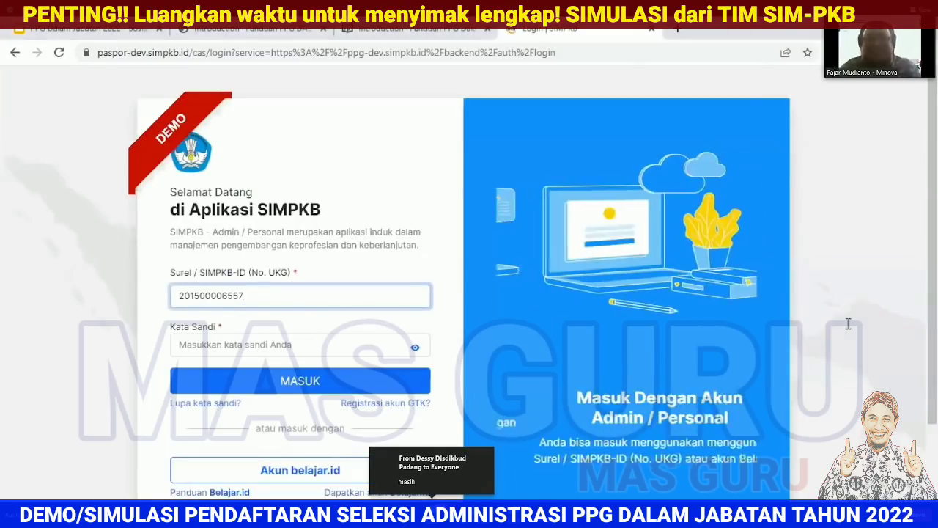
pyautogui.write('@guruku.id')
pyautogui.press('Tab')
pyautogui.write('p••••')
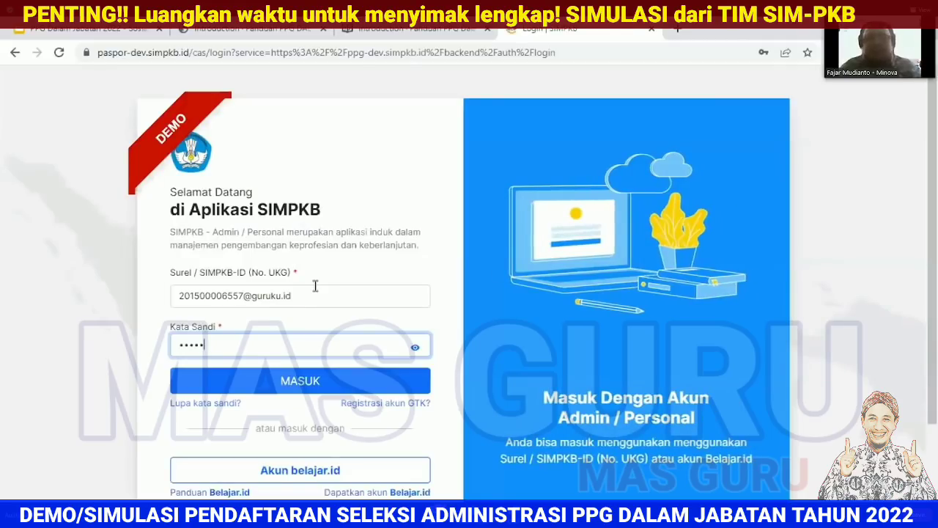
pyautogui.click(248, 390)
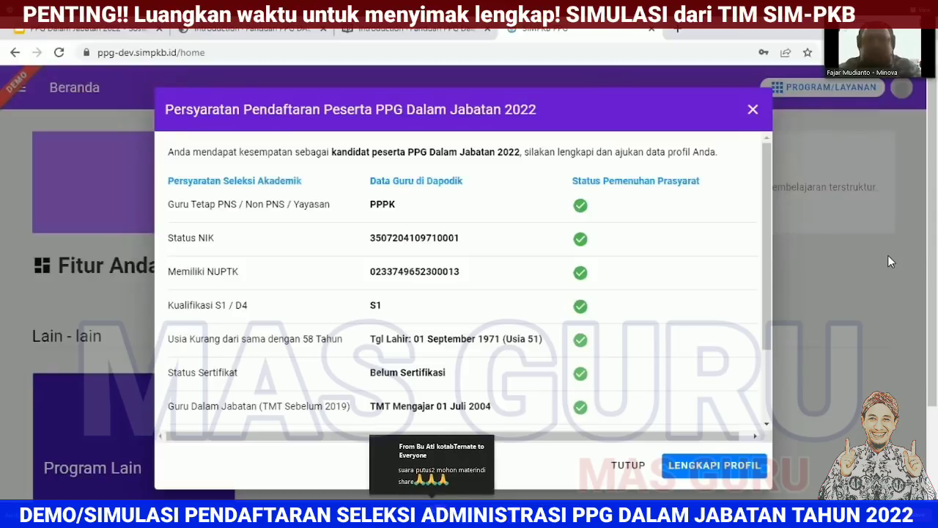
pyautogui.moveTo(769, 233); pyautogui.dragTo(773, 260)
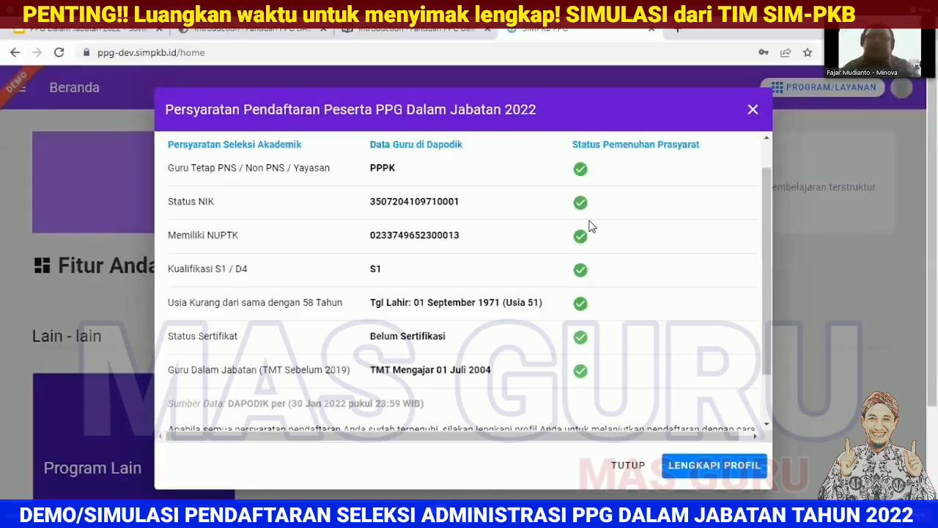
pyautogui.scroll(-1, 590, 228)
pyautogui.scroll(2, 591, 227)
pyautogui.scroll(-1, 591, 227)
pyautogui.scroll(2, 591, 227)
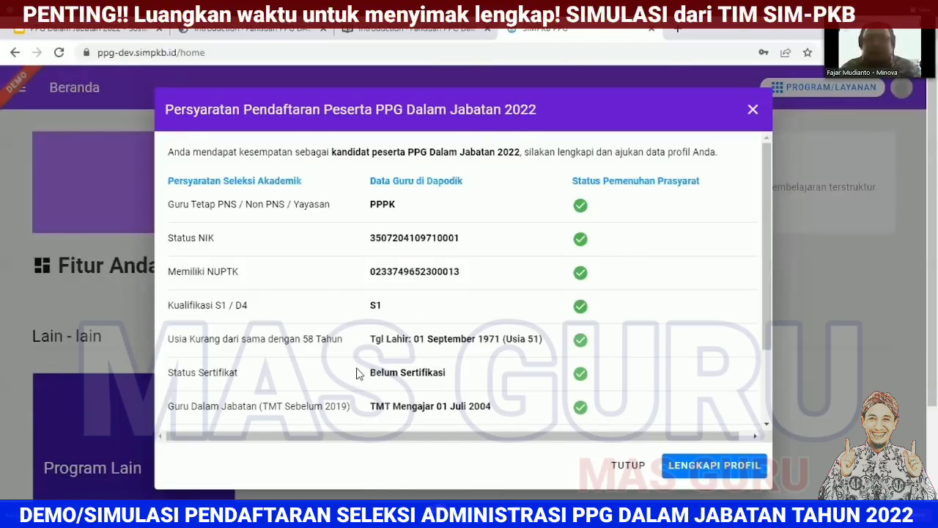
pyautogui.scroll(-1, 359, 359)
pyautogui.scroll(1, 359, 353)
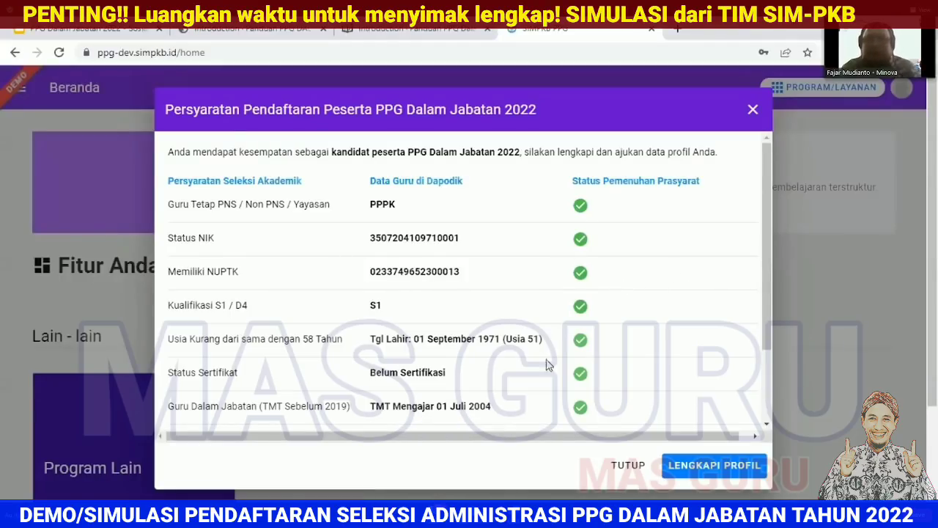
pyautogui.scroll(-3, 648, 401)
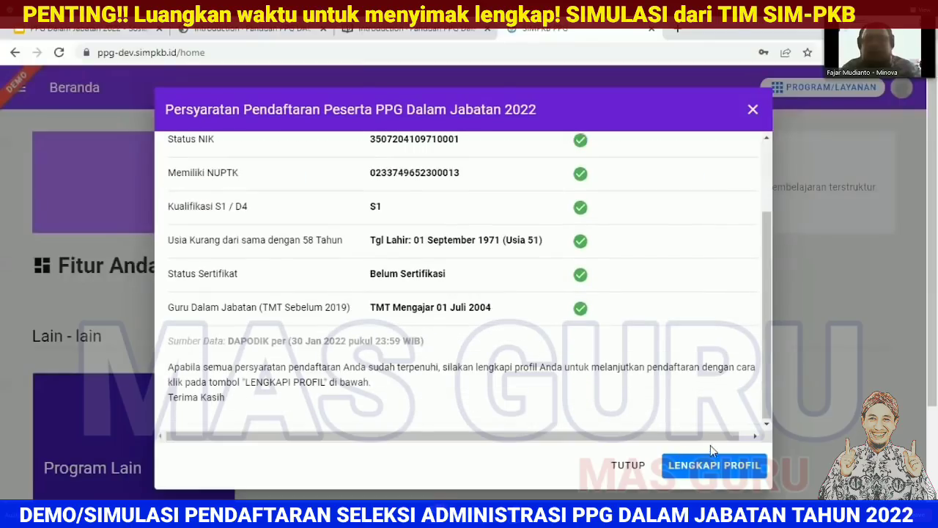
pyautogui.scroll(3, 708, 420)
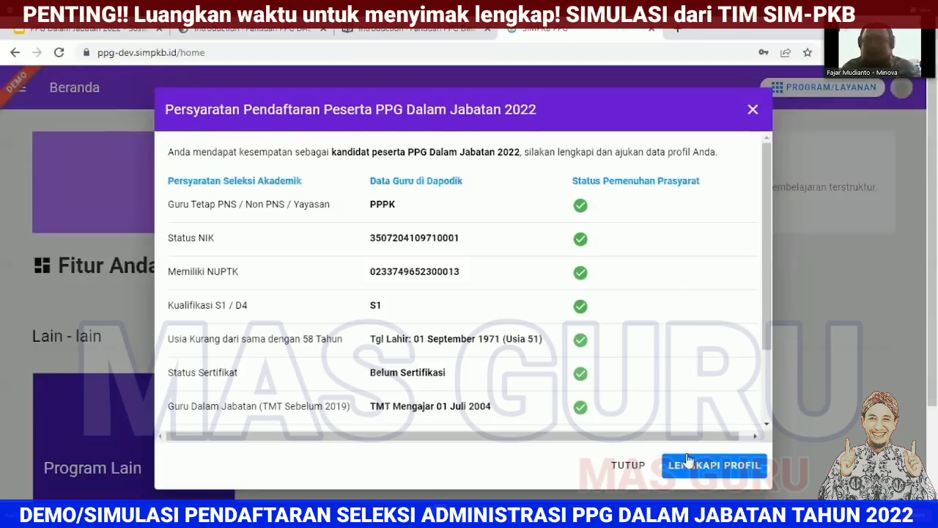
# Step: Choose LENGKAPI PROFIL and confirm YA in the Peringatan box
pyautogui.click(709, 470)
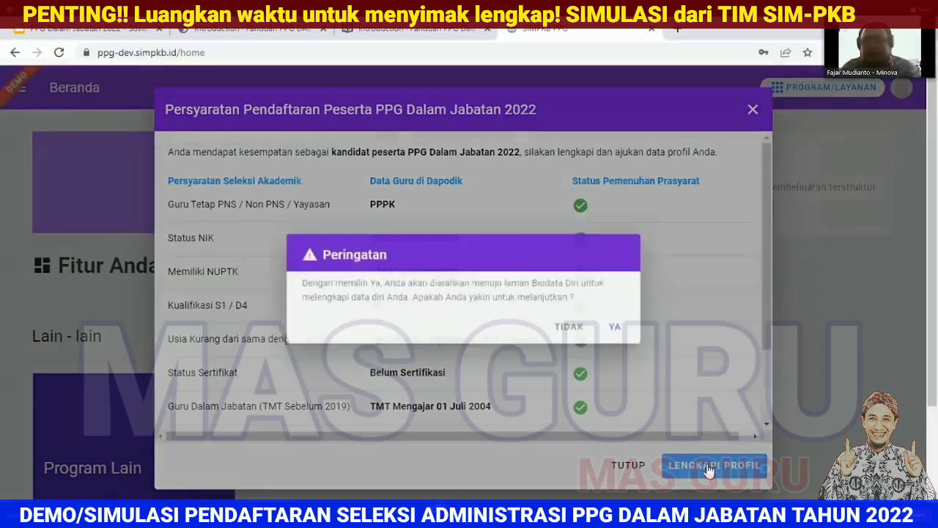
pyautogui.click(623, 327)
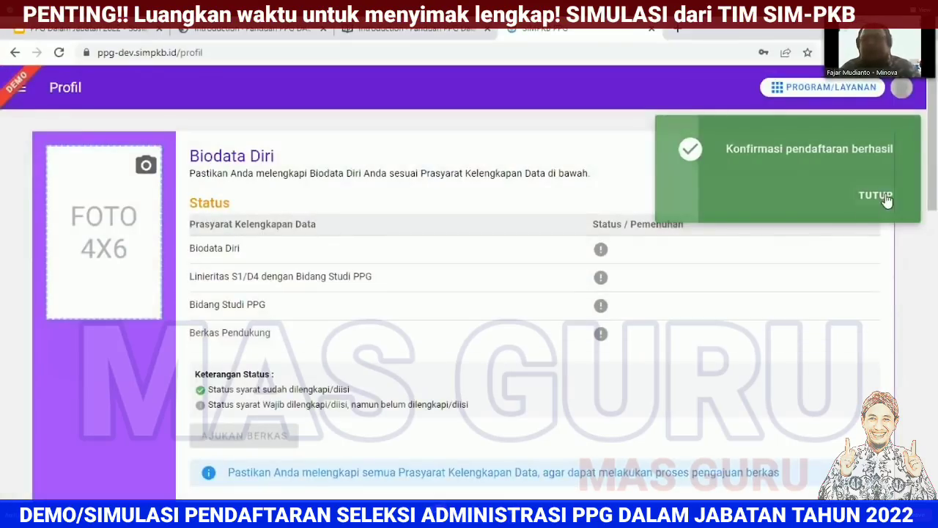
pyautogui.click(885, 196)
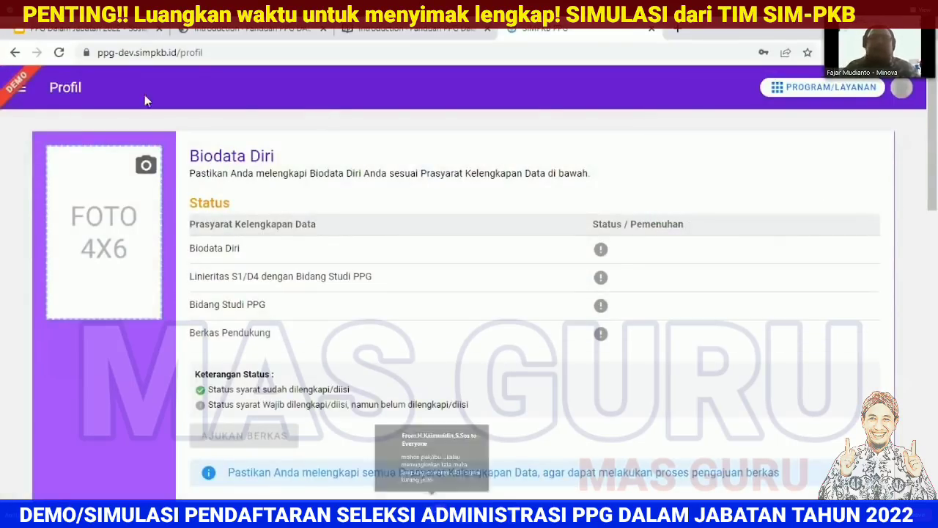
# Step: Review the Profil page's four unfulfilled Biodata Diri requirements
pyautogui.click(20, 87)
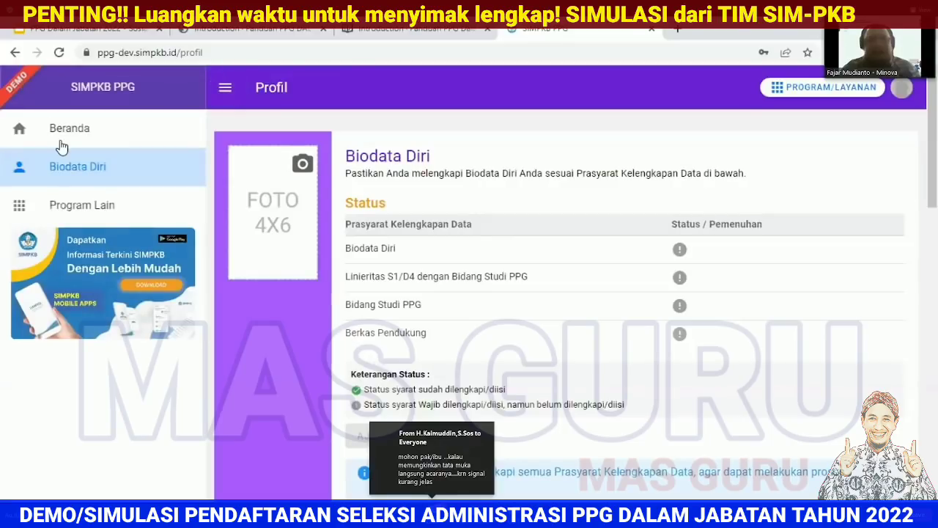
pyautogui.click(225, 88)
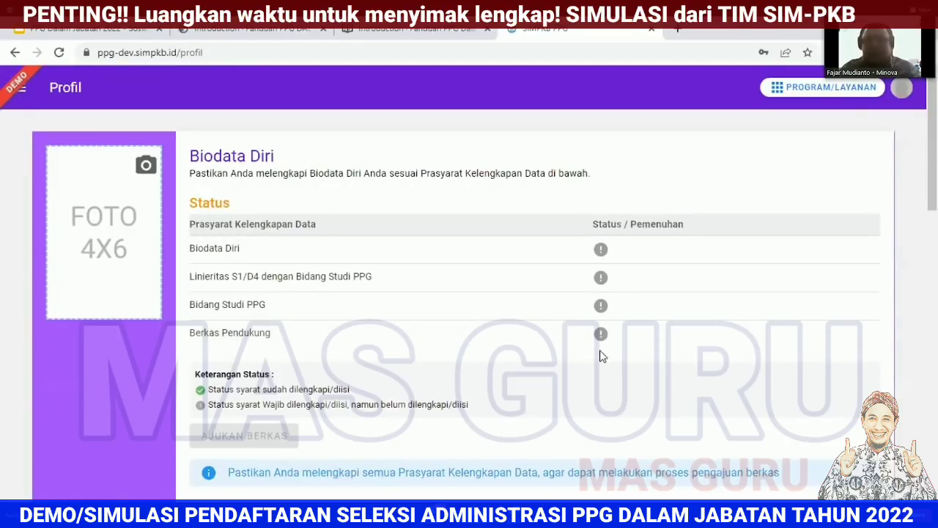
pyautogui.tripleClick(248, 432)
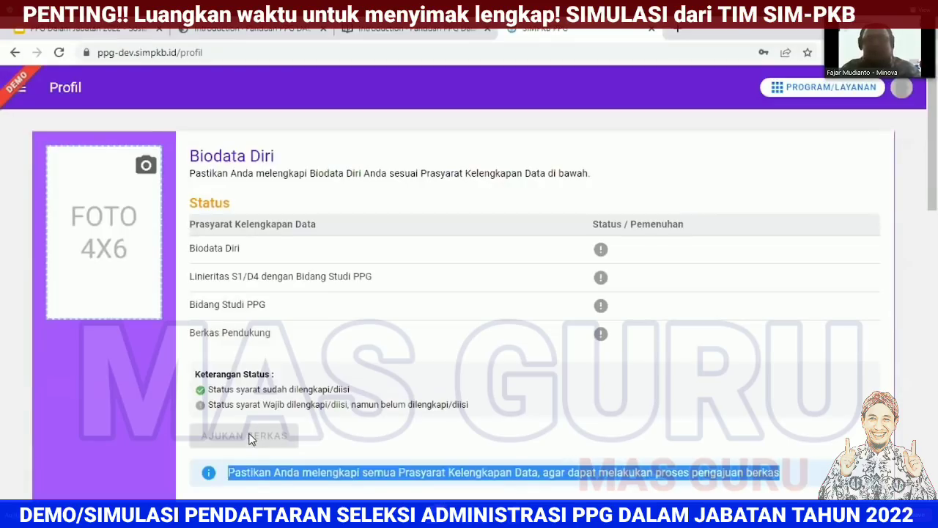
pyautogui.click(343, 440)
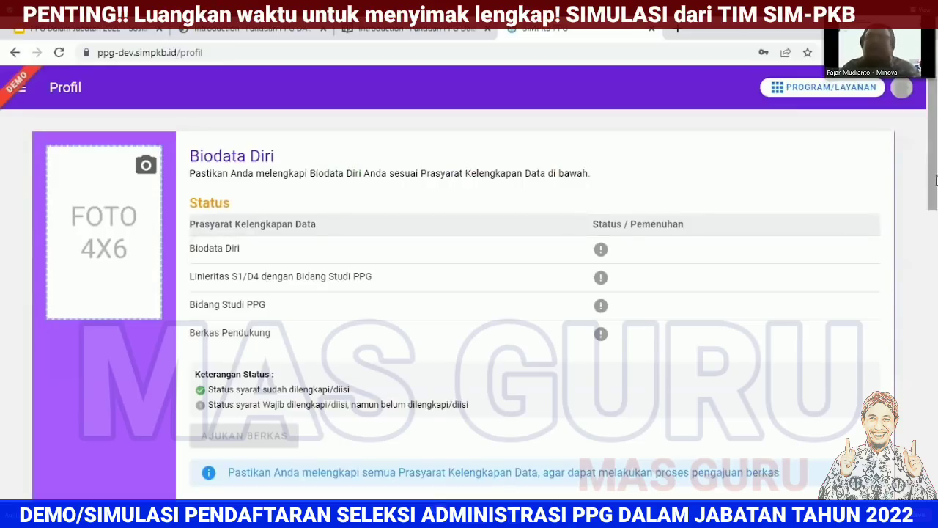
# Step: Download the Pakta Integritas letter template with UNDUH BERKAS
pyautogui.moveTo(934, 195); pyautogui.dragTo(934, 346)
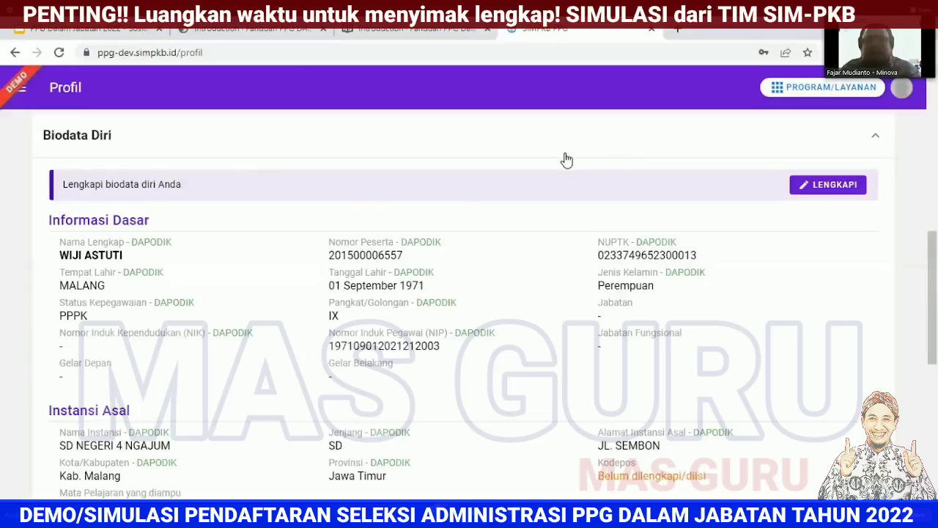
pyautogui.moveTo(935, 315); pyautogui.dragTo(934, 285)
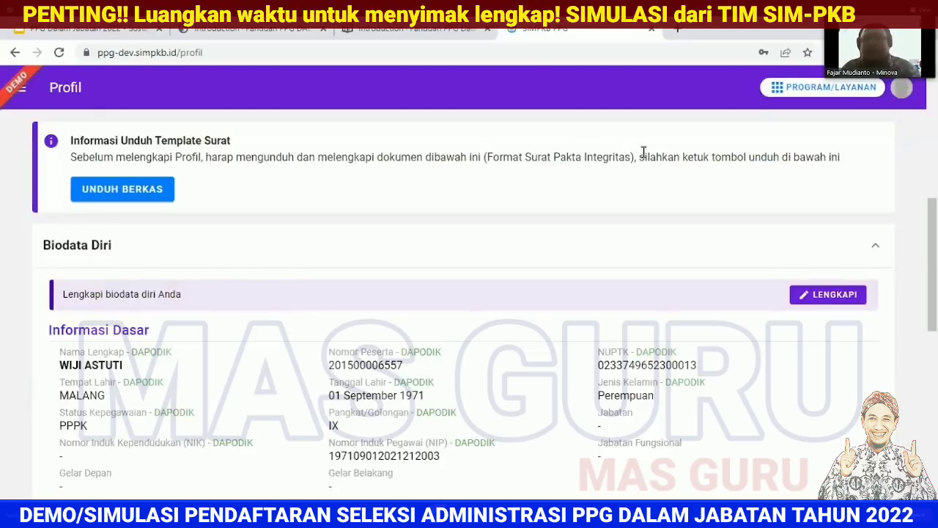
pyautogui.click(120, 191)
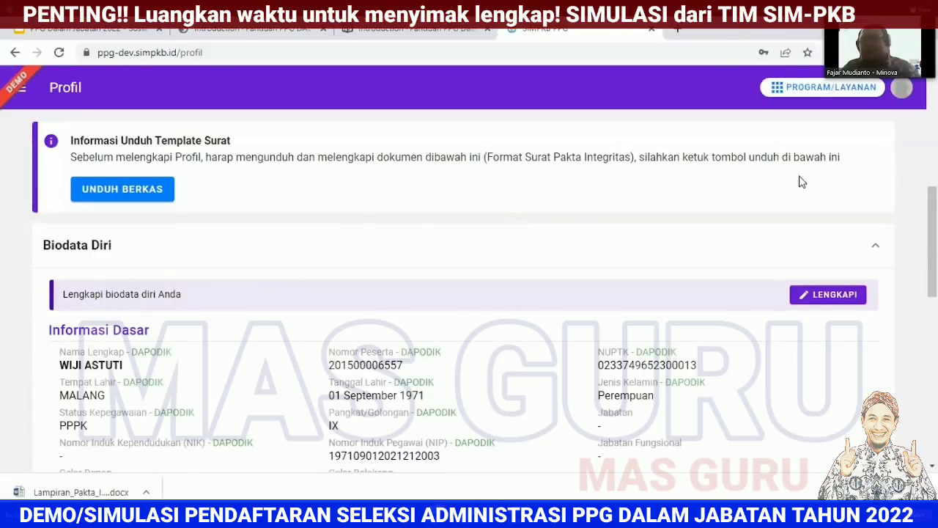
# Step: Expand and collapse the Biodata Diri section to review the teacher's DAPODIK data
pyautogui.scroll(-2, 936, 269)
pyautogui.scroll(-1, 935, 268)
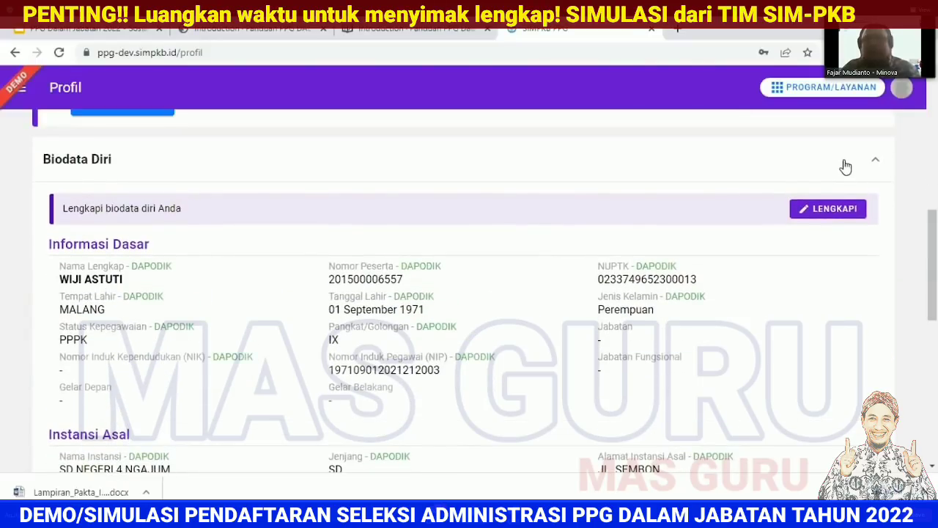
pyautogui.click(846, 166)
pyautogui.click(840, 329)
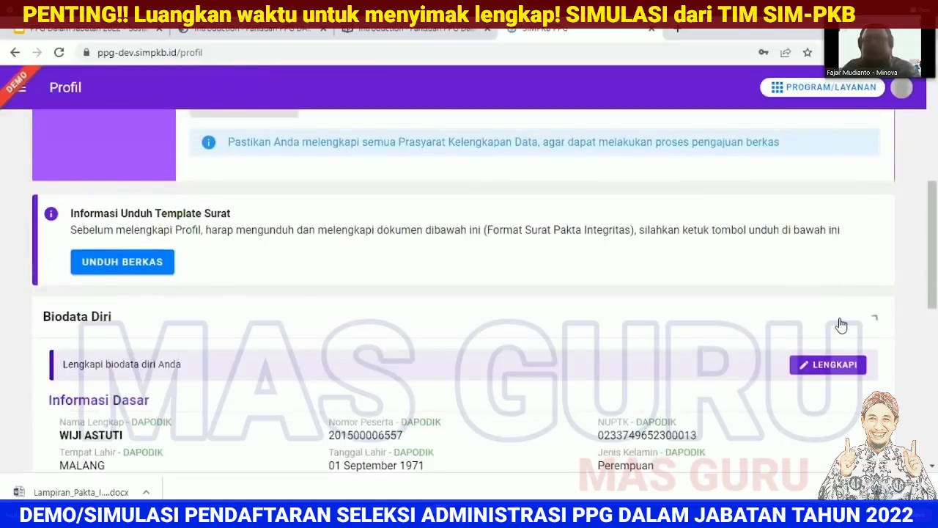
pyautogui.click(850, 320)
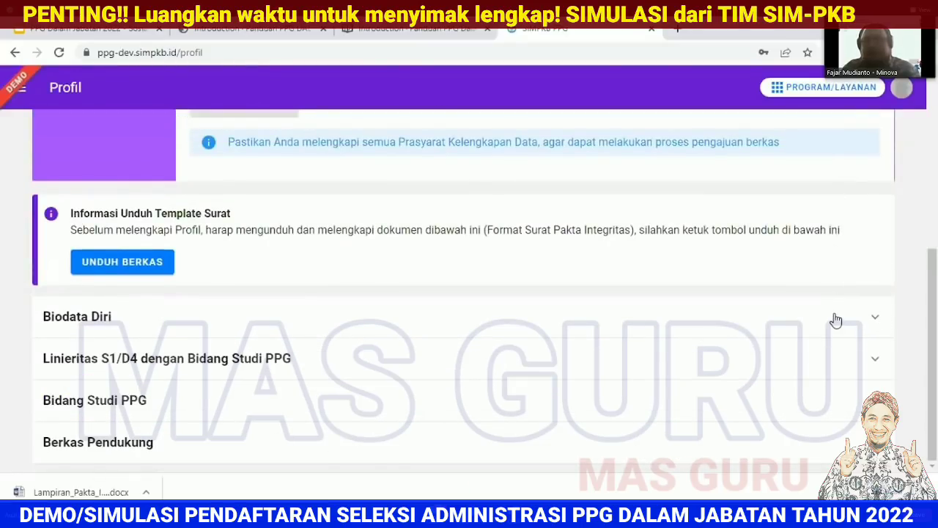
pyautogui.click(836, 318)
pyautogui.scroll(-2, 935, 252)
pyautogui.scroll(-3, 935, 252)
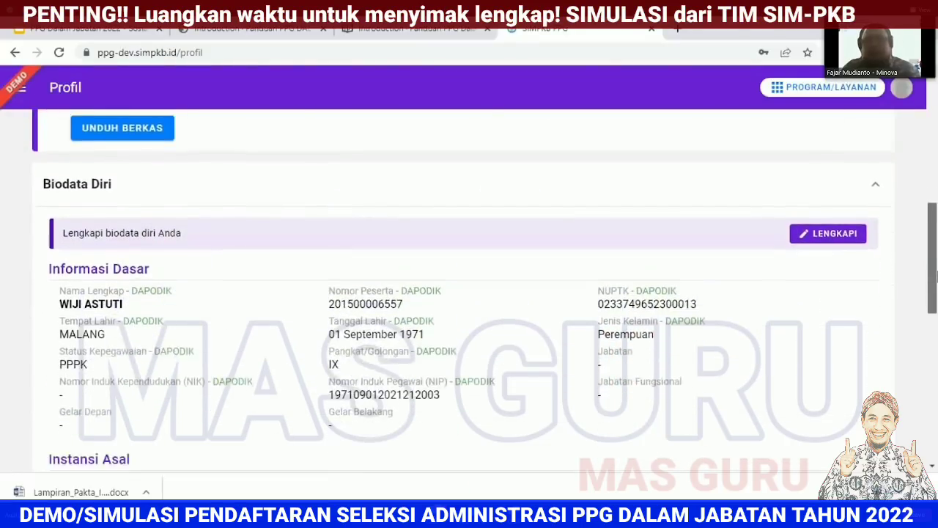
pyautogui.click(770, 171)
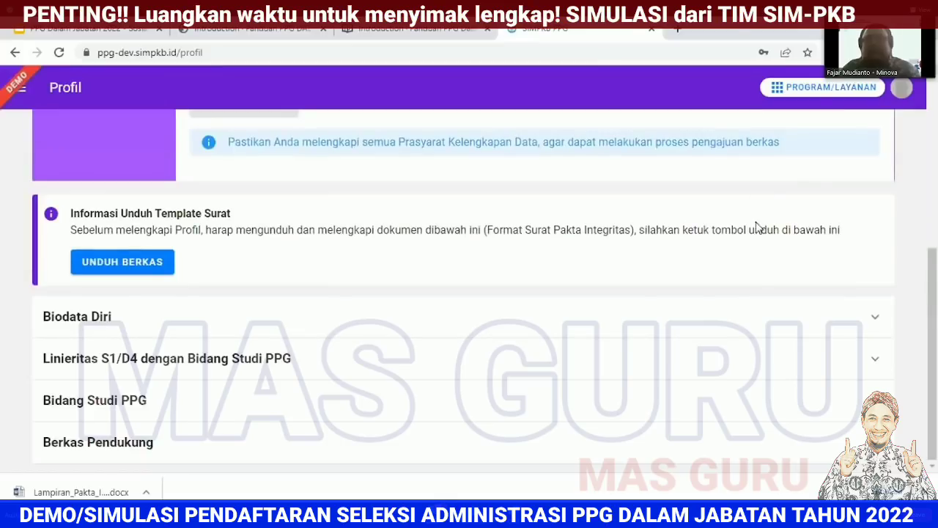
# Step: Check the Linieritas S1/D4 and Bidang Studi PPG sections, then expand Biodata Diri again
pyautogui.click(761, 373)
pyautogui.click(761, 373)
pyautogui.click(764, 411)
pyautogui.click(765, 410)
pyautogui.click(773, 318)
pyautogui.moveTo(936, 221); pyautogui.dragTo(936, 271)
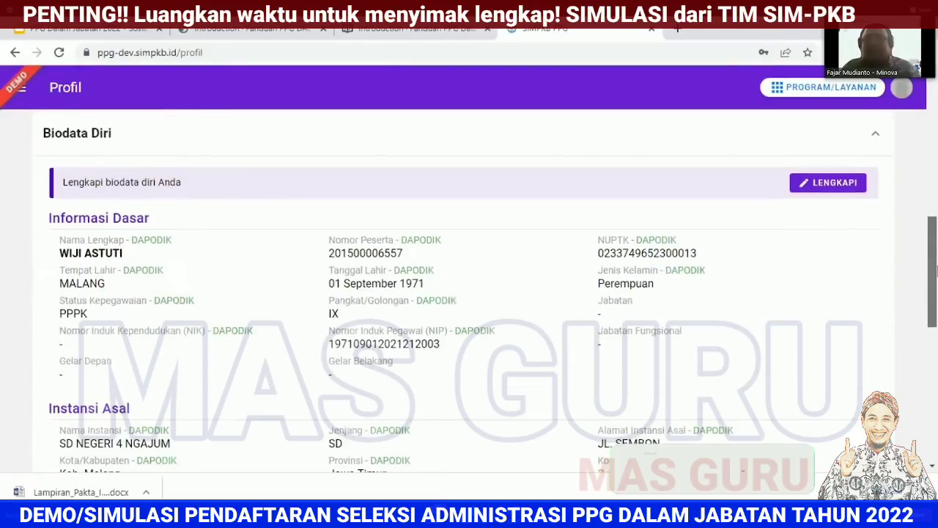
# Step: Open the biodata form and review its required fields, including Mata Pelajaran yang diampu
pyautogui.click(830, 185)
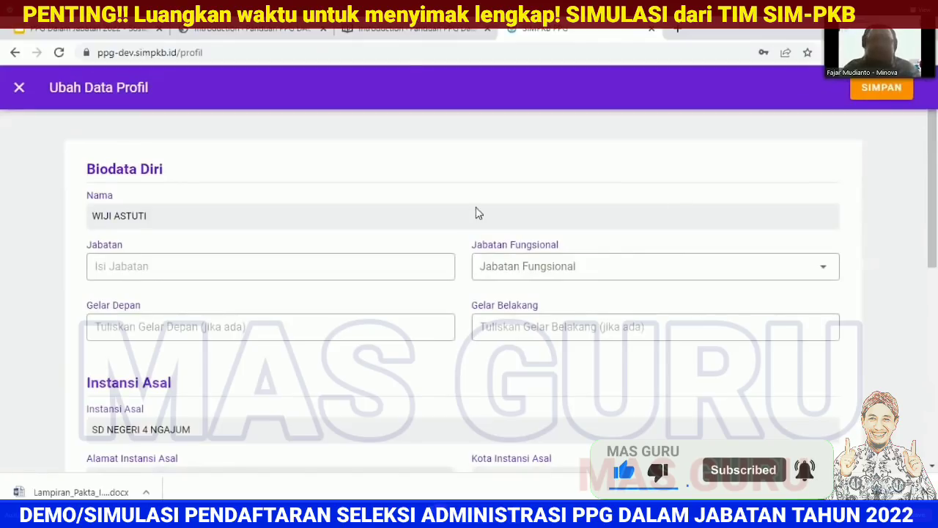
pyautogui.moveTo(933, 220); pyautogui.dragTo(934, 229)
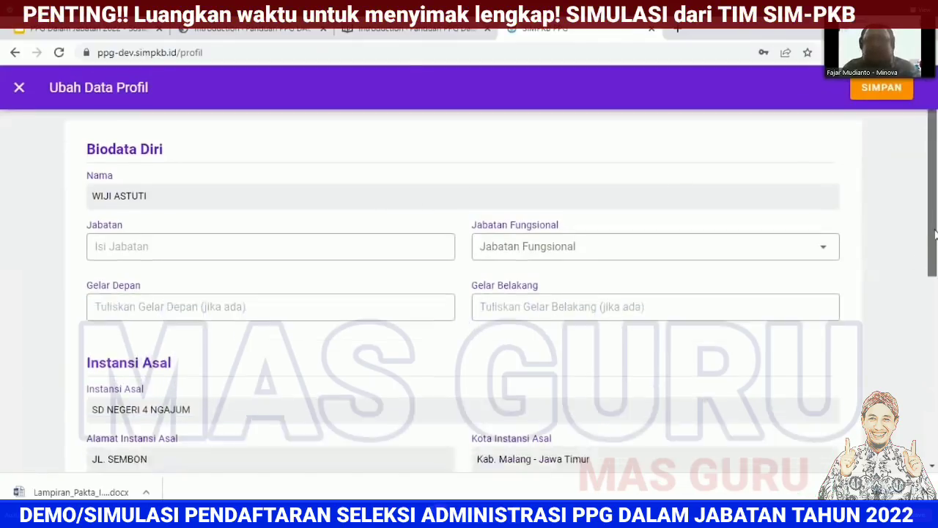
pyautogui.scroll(-2, 736, 311)
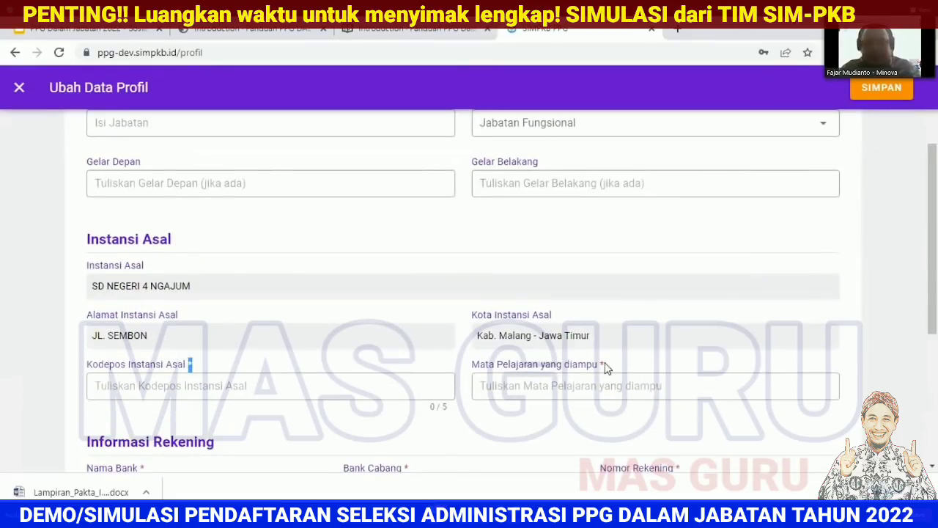
pyautogui.doubleClick(606, 366)
pyautogui.click(751, 335)
pyautogui.scroll(2, 835, 316)
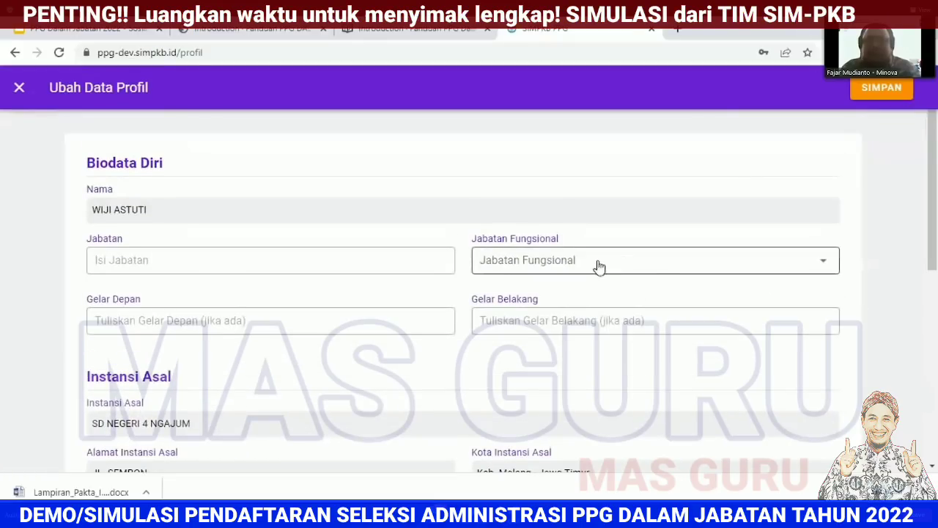
pyautogui.click(657, 272)
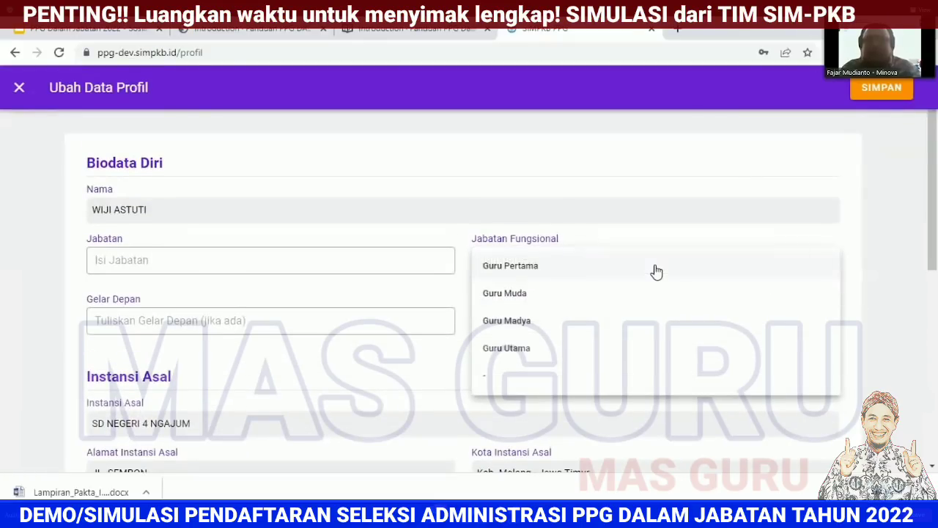
pyautogui.click(865, 297)
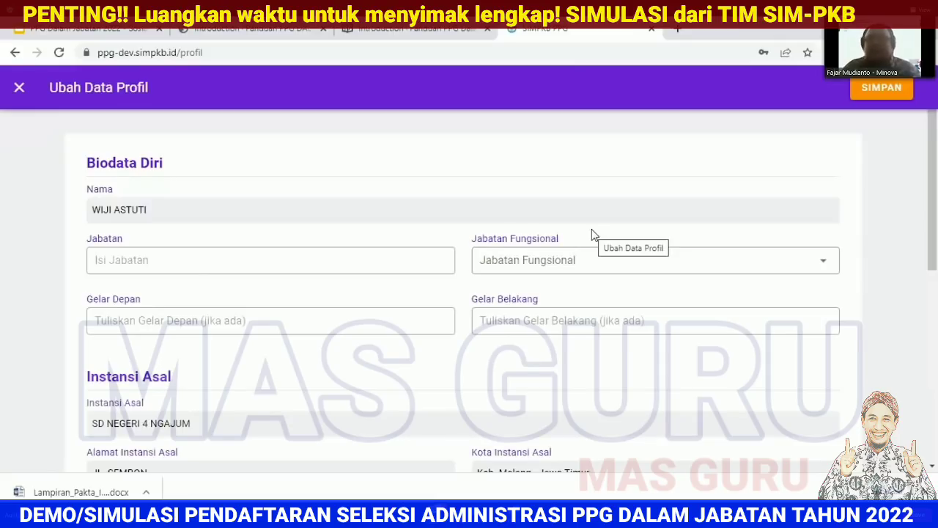
pyautogui.scroll(-4, 870, 279)
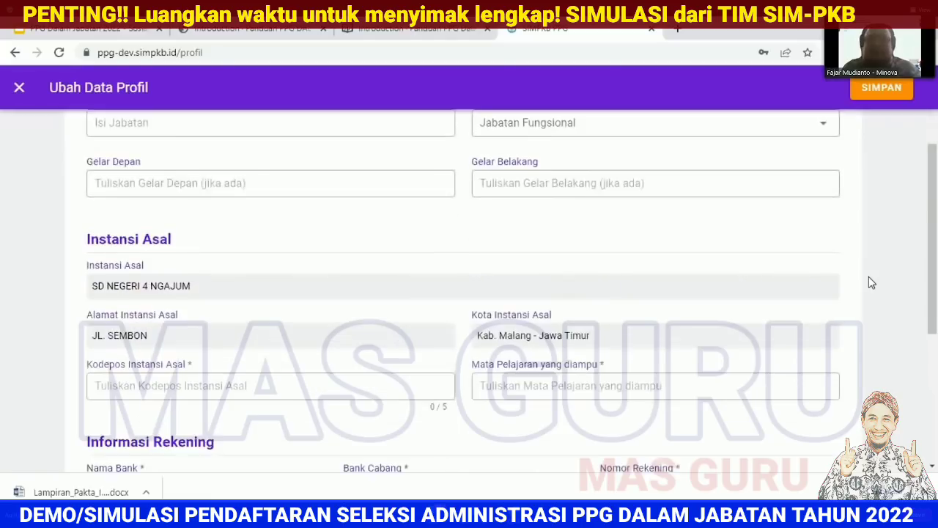
pyautogui.scroll(2, 873, 282)
pyautogui.scroll(-2, 873, 282)
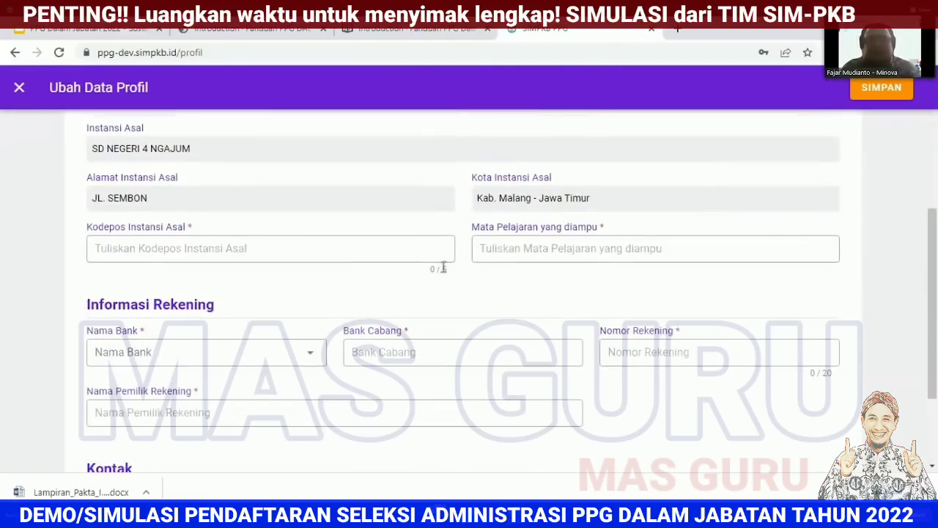
# Step: Enter postcode 23111 and subject taught Bahasa Indonesia
pyautogui.click(351, 247)
pyautogui.write('23111')
pyautogui.click(505, 255)
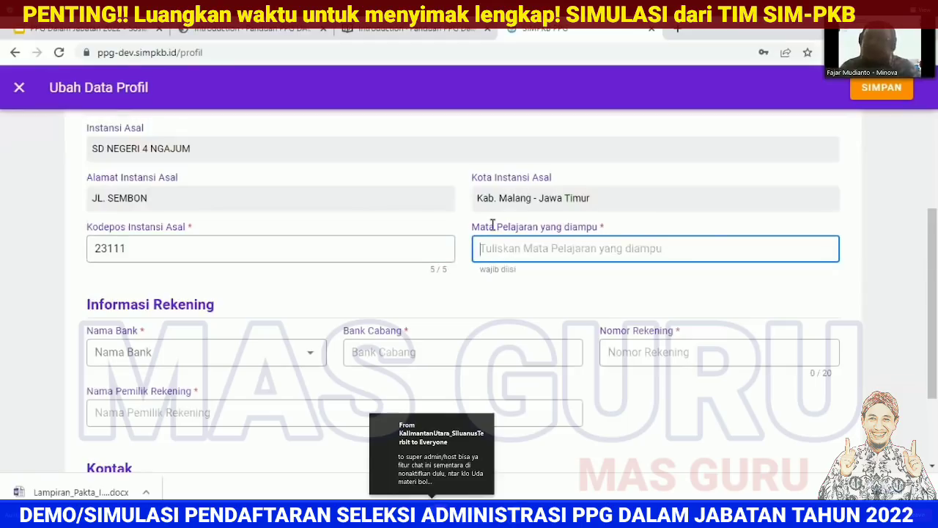
pyautogui.moveTo(480, 227); pyautogui.dragTo(615, 223)
pyautogui.click(615, 224)
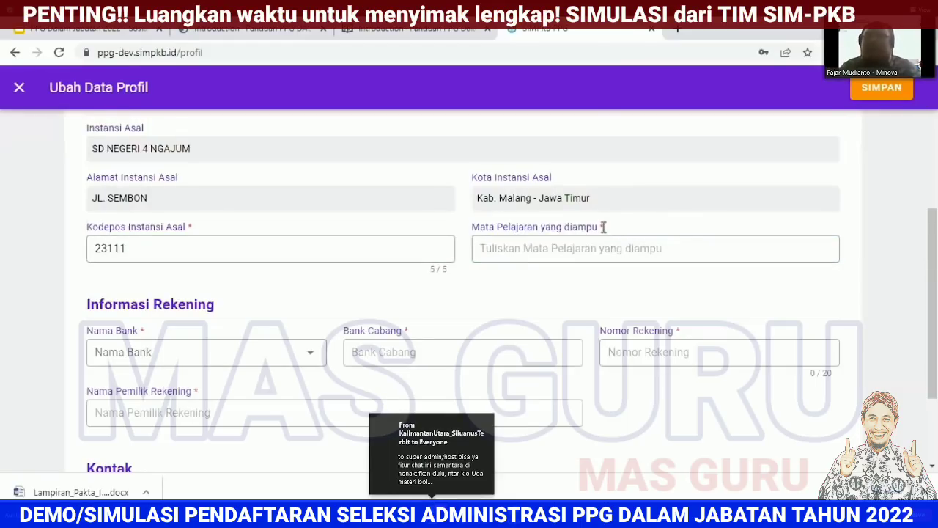
pyautogui.moveTo(603, 228); pyautogui.dragTo(499, 228)
pyautogui.click(544, 248)
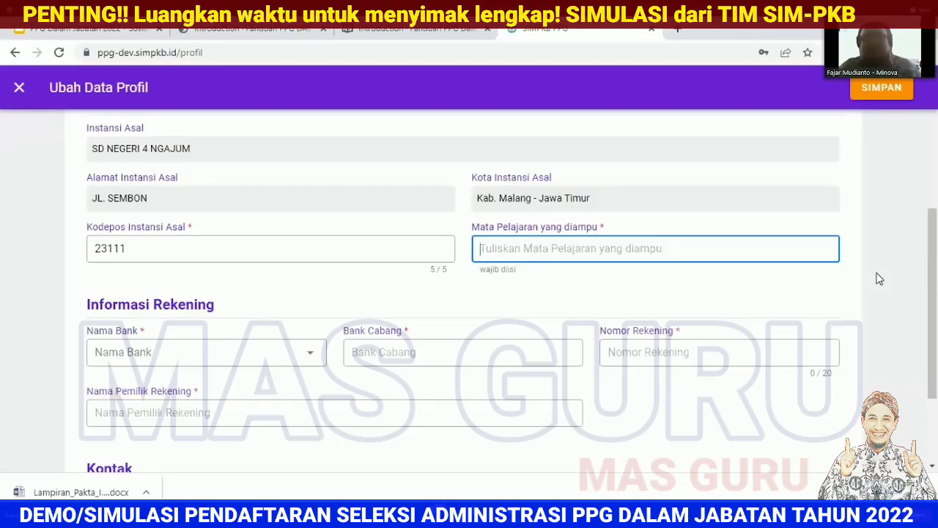
pyautogui.write('Bahasa Indonesia')
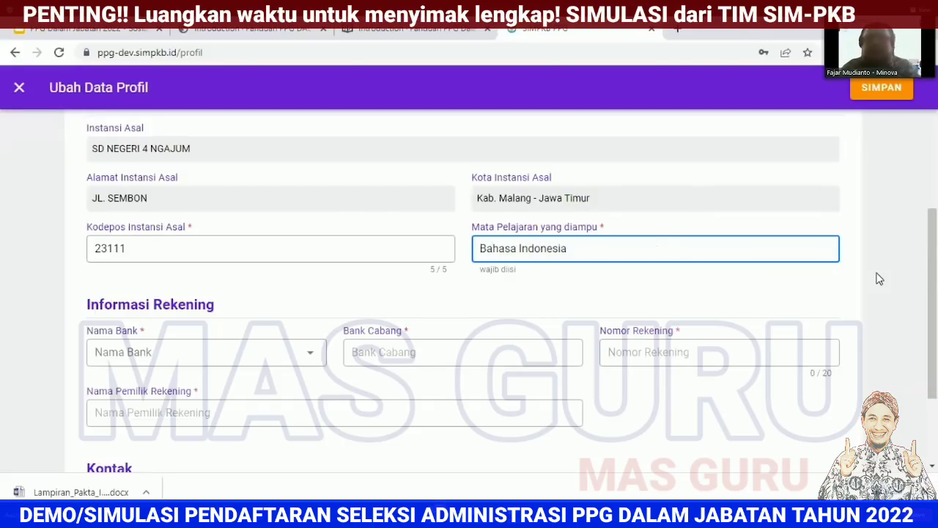
# Step: Fill the bank details: BANK AGRIS, branch Arteri Pondok Indah, account number and holder's name
pyautogui.scroll(-2, 573, 313)
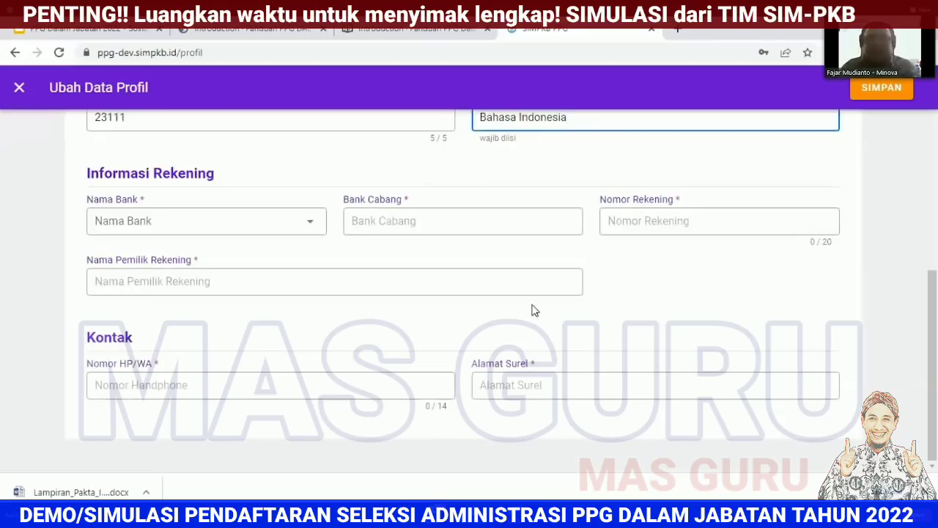
pyautogui.click(286, 229)
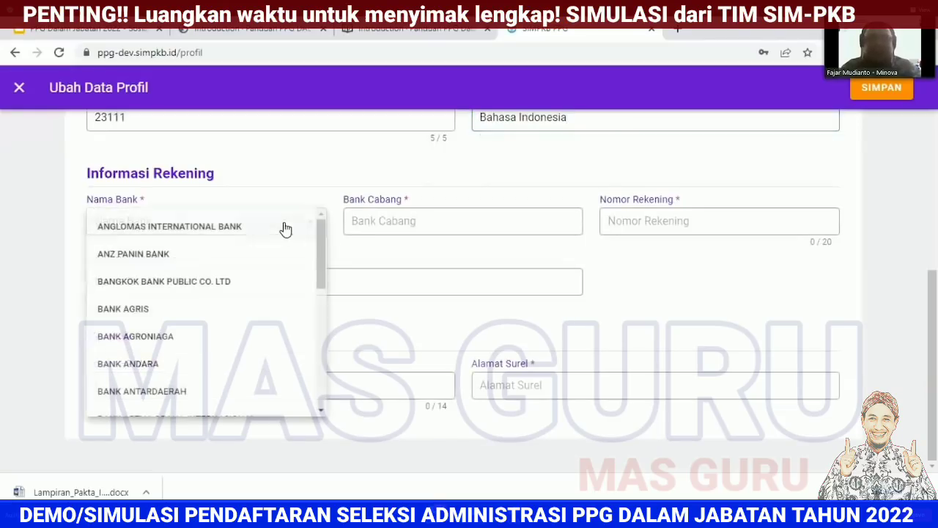
pyautogui.click(268, 308)
pyautogui.click(440, 230)
pyautogui.click(429, 250)
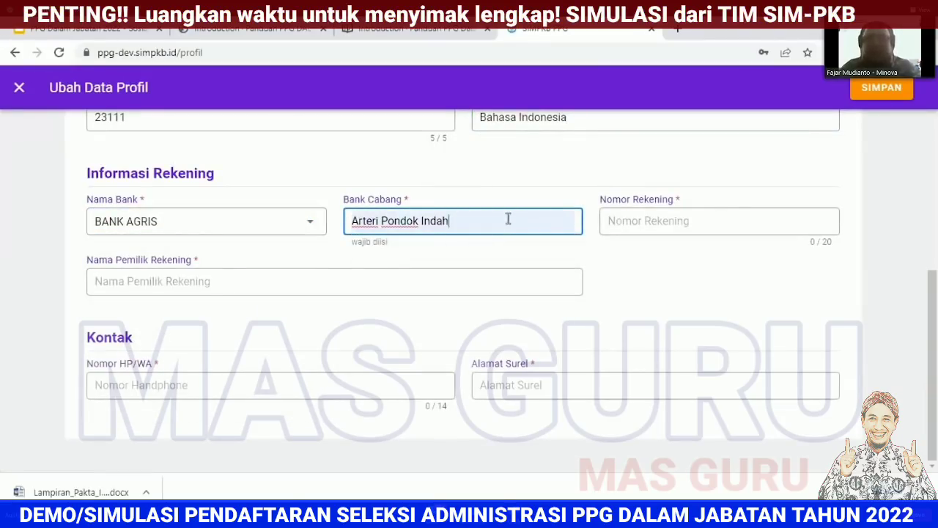
pyautogui.click(656, 220)
pyautogui.click(658, 253)
pyautogui.click(444, 292)
pyautogui.scroll(10, 603, 283)
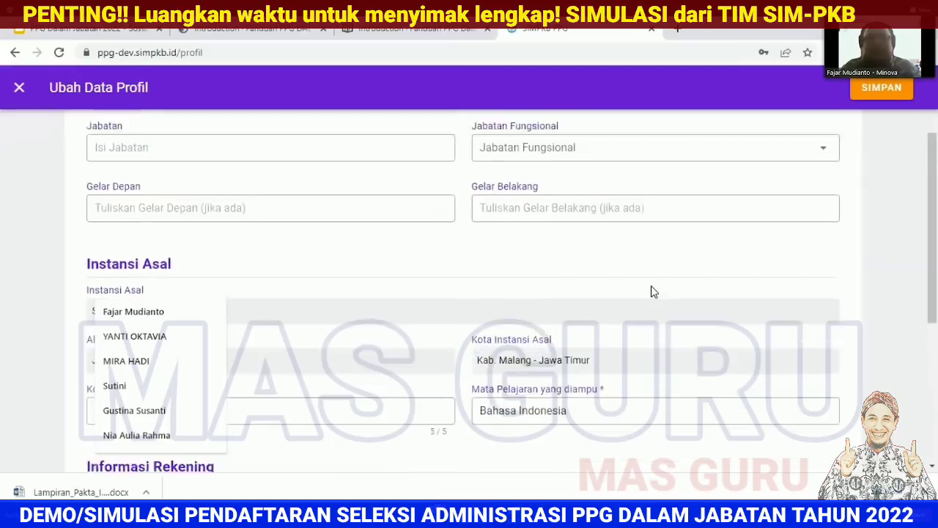
pyautogui.scroll(-10, 653, 291)
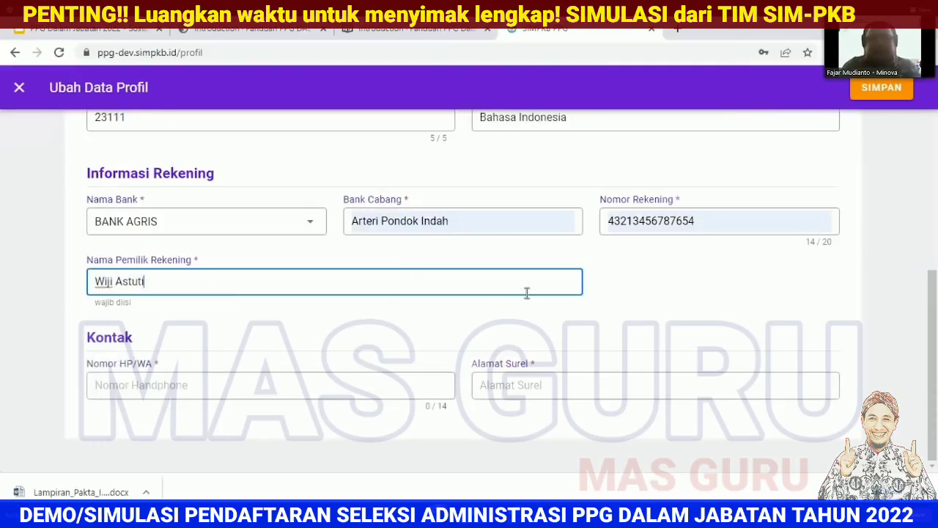
# Step: Fill in the contact phone number and e-mail, then save the profile
pyautogui.click(345, 379)
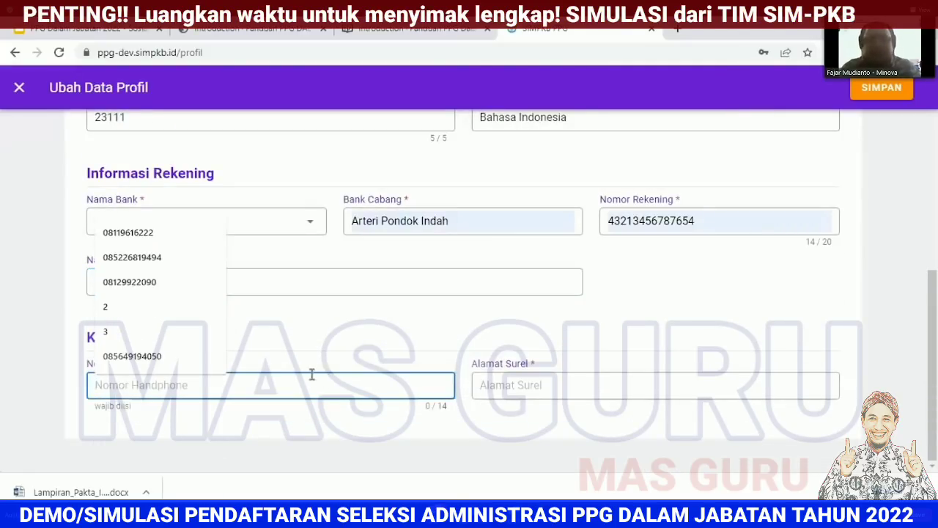
pyautogui.click(168, 357)
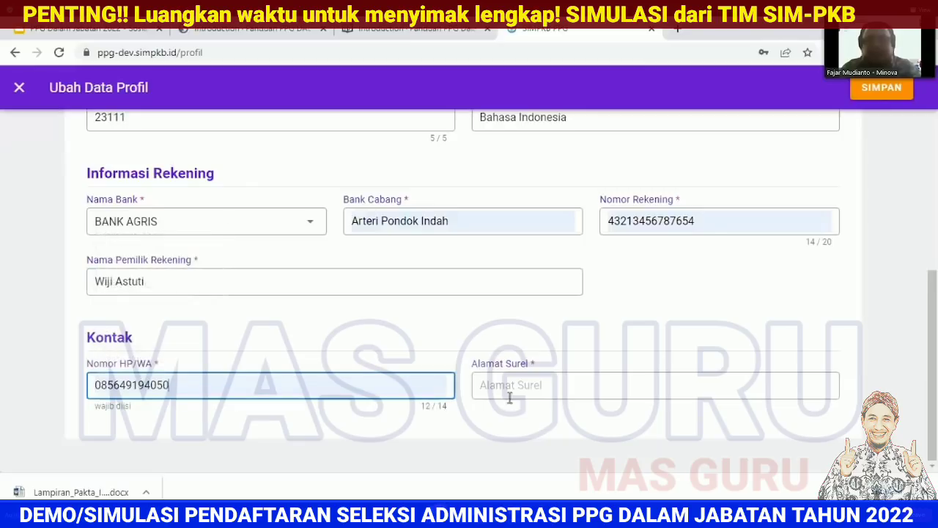
pyautogui.click(567, 391)
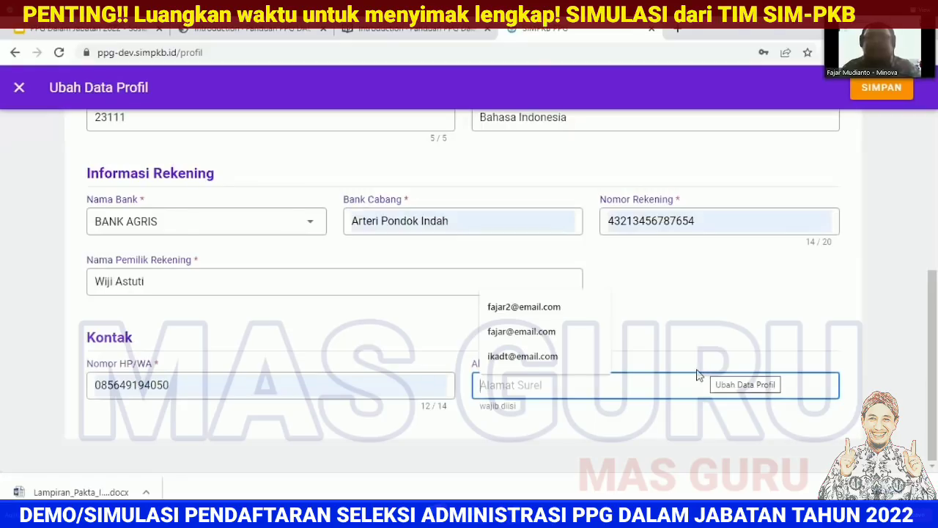
pyautogui.click(587, 429)
pyautogui.click(574, 387)
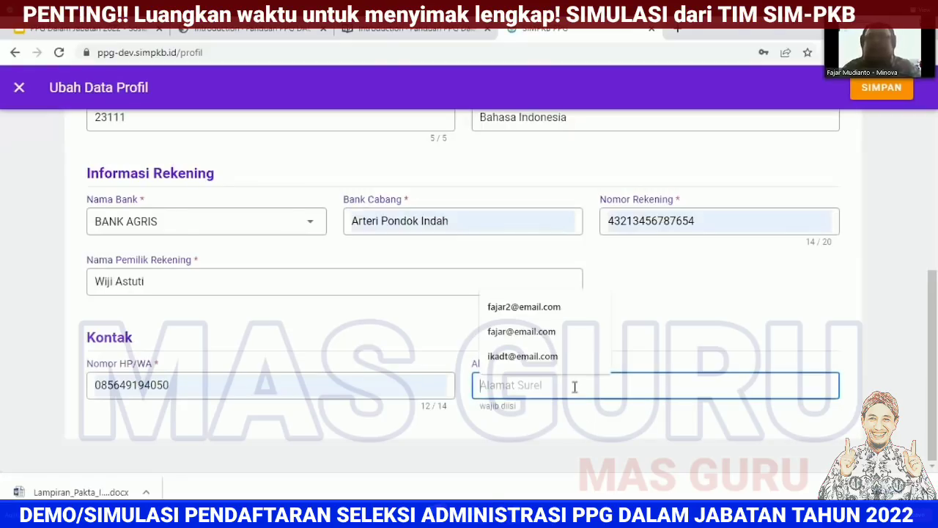
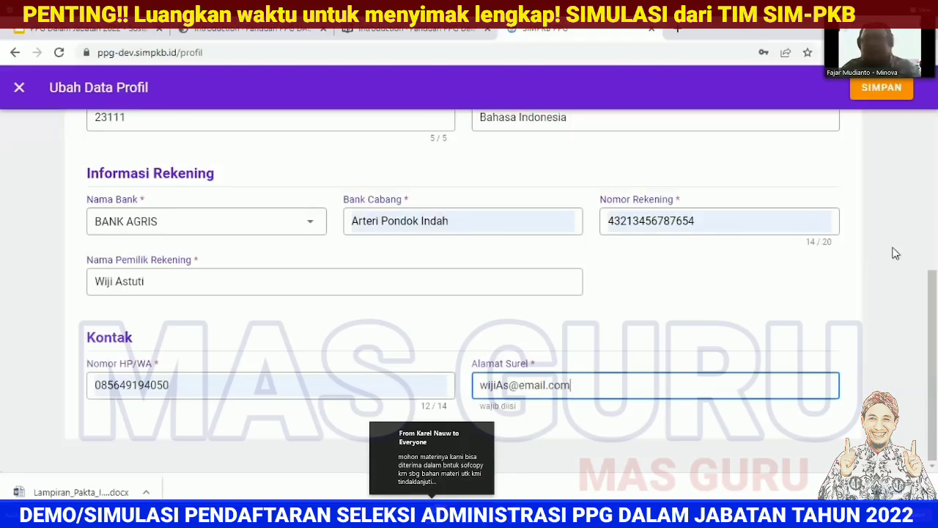
pyautogui.click(869, 79)
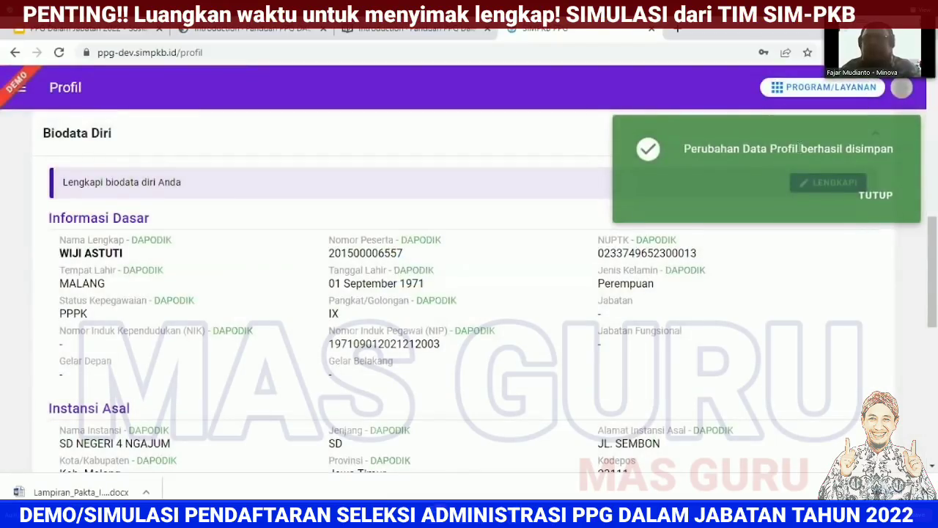
# Step: Expand the Linieritas S1/D4 dengan Bidang Studi PPG section and open its Lengkapi Linearitas form
pyautogui.click(886, 200)
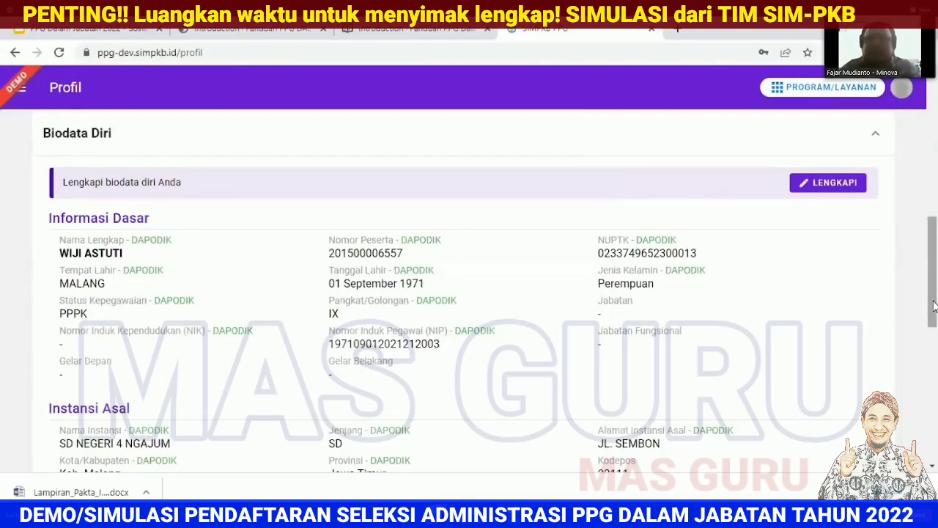
pyautogui.scroll(1, 933, 278)
pyautogui.scroll(5, 936, 268)
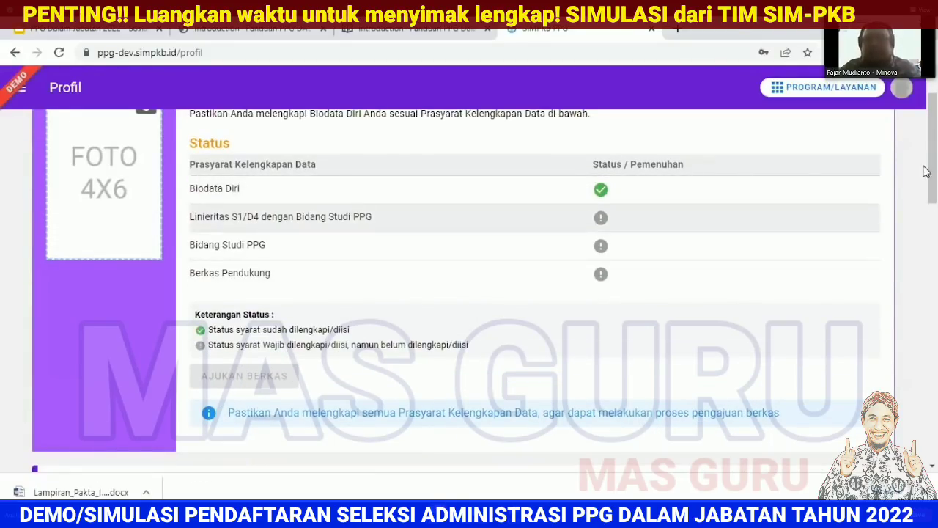
pyautogui.moveTo(936, 189); pyautogui.dragTo(935, 432)
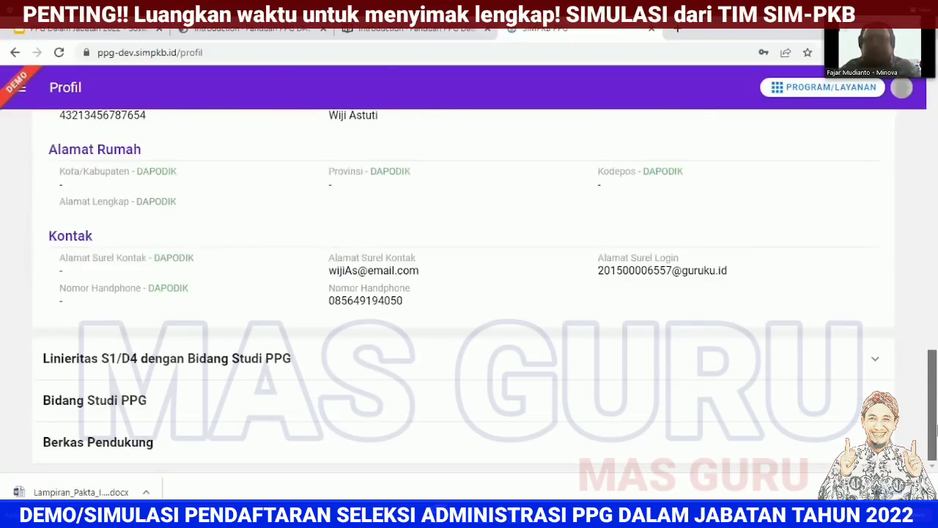
pyautogui.click(829, 368)
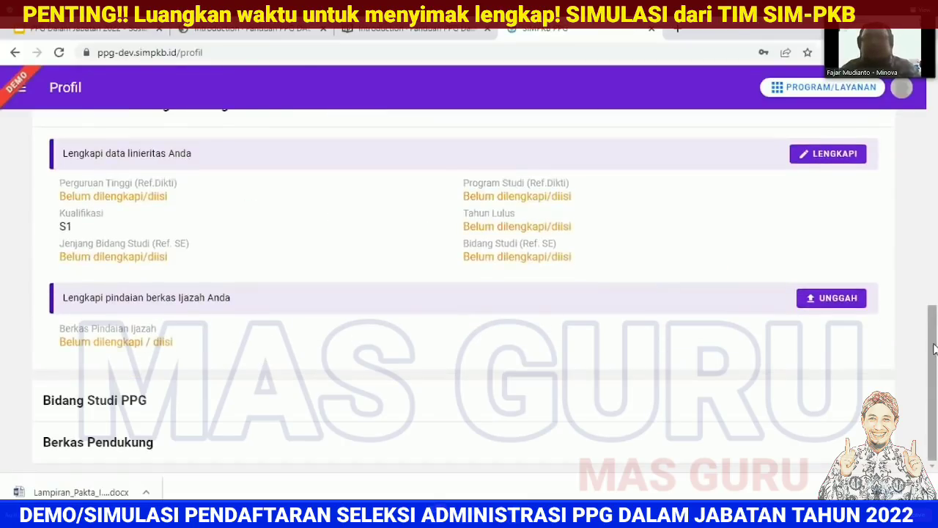
pyautogui.scroll(1, 935, 349)
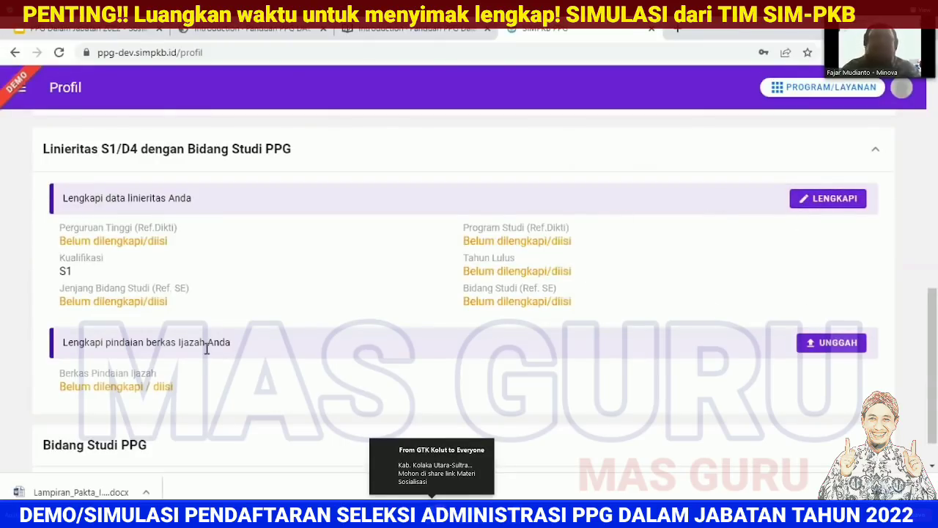
pyautogui.click(803, 200)
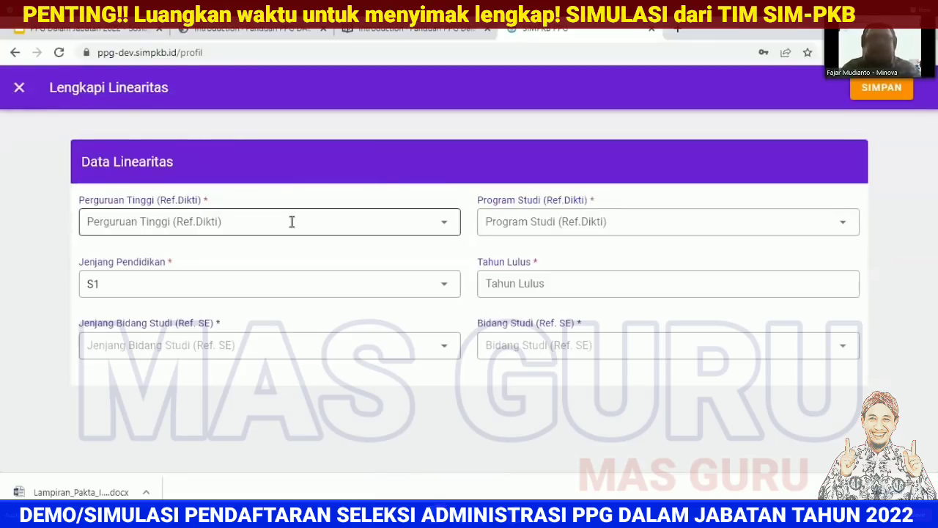
# Step: Try Tidak Ditemukan for university and study programme, revealing the manual-entry fields
pyautogui.click(352, 223)
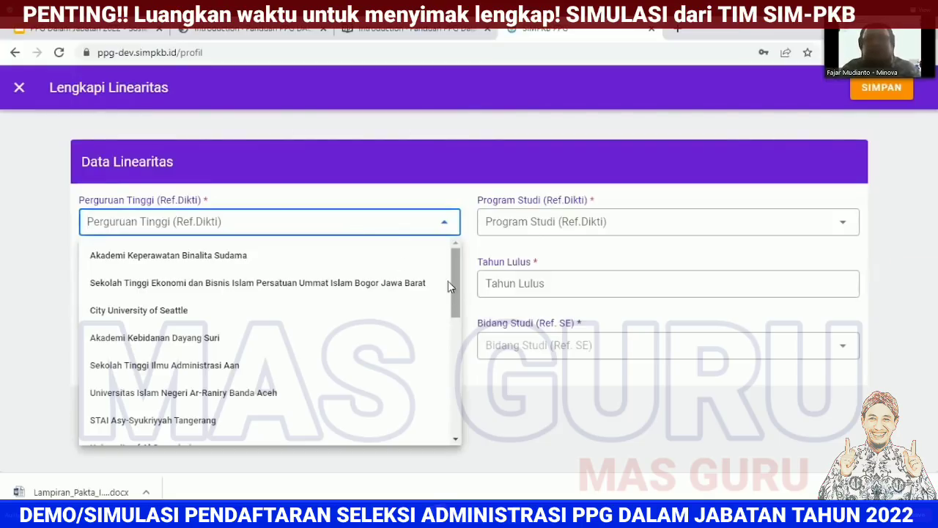
pyautogui.write('tidak')
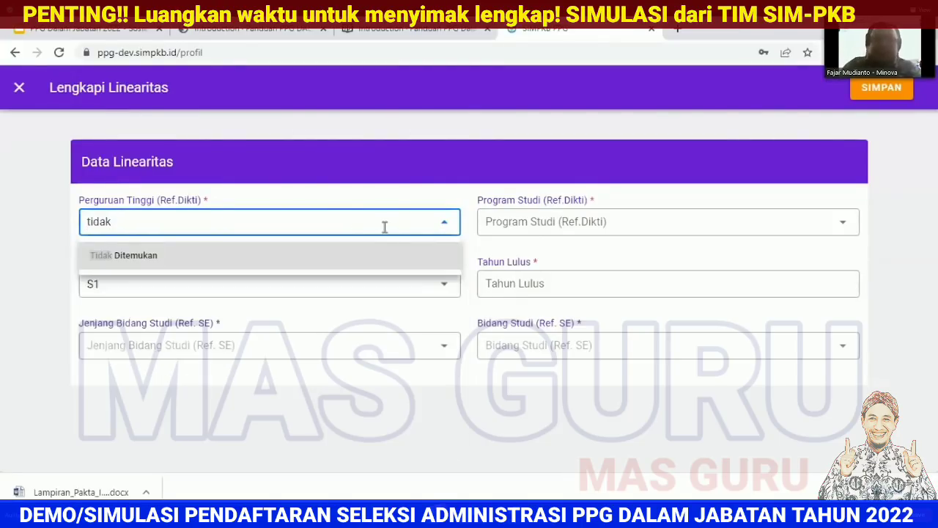
pyautogui.click(367, 253)
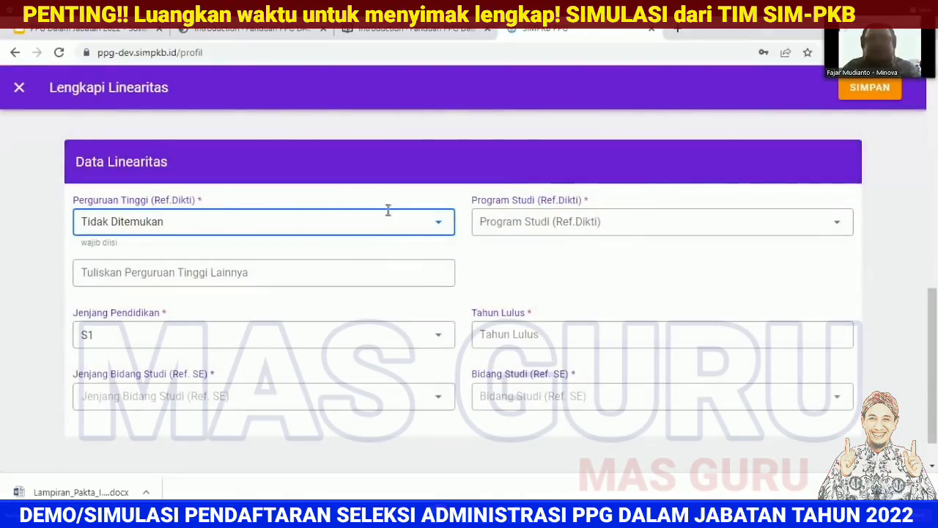
pyautogui.click(527, 222)
pyautogui.click(534, 253)
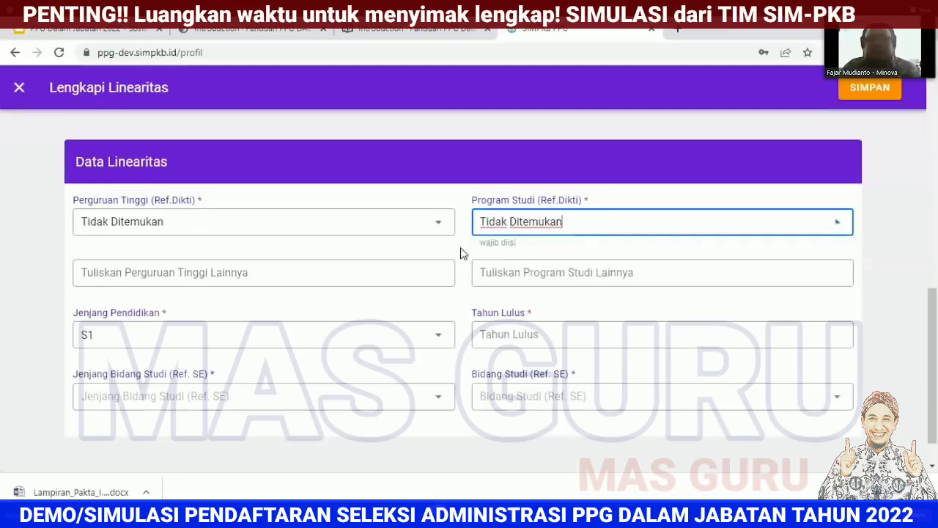
pyautogui.click(188, 271)
pyautogui.click(555, 275)
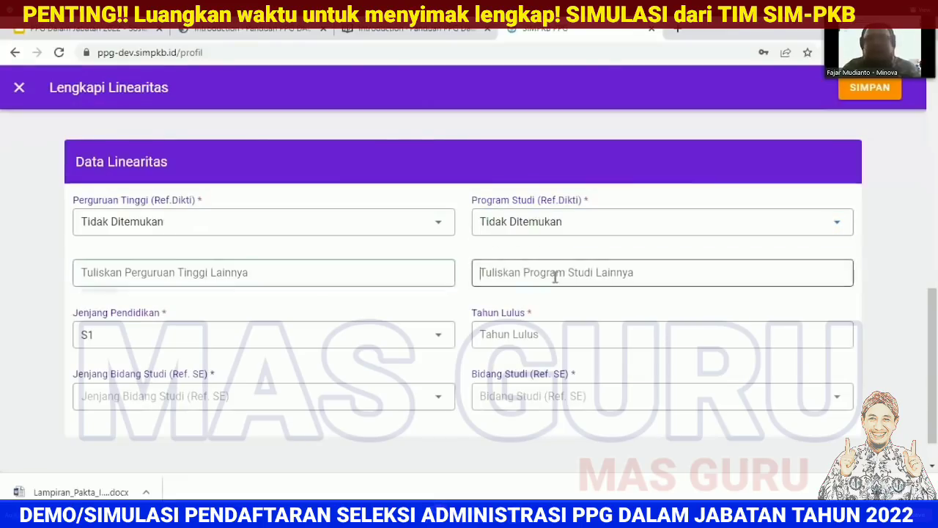
pyautogui.click(583, 224)
# Step: Search 'negeri malang' and pick Universitas Negeri Malang as the university
pyautogui.click(415, 219)
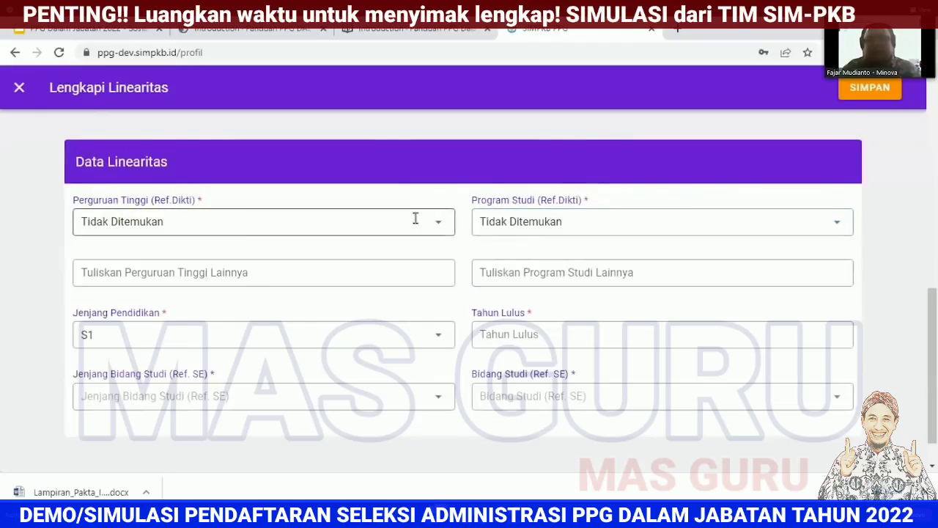
pyautogui.scroll(-2, 336, 346)
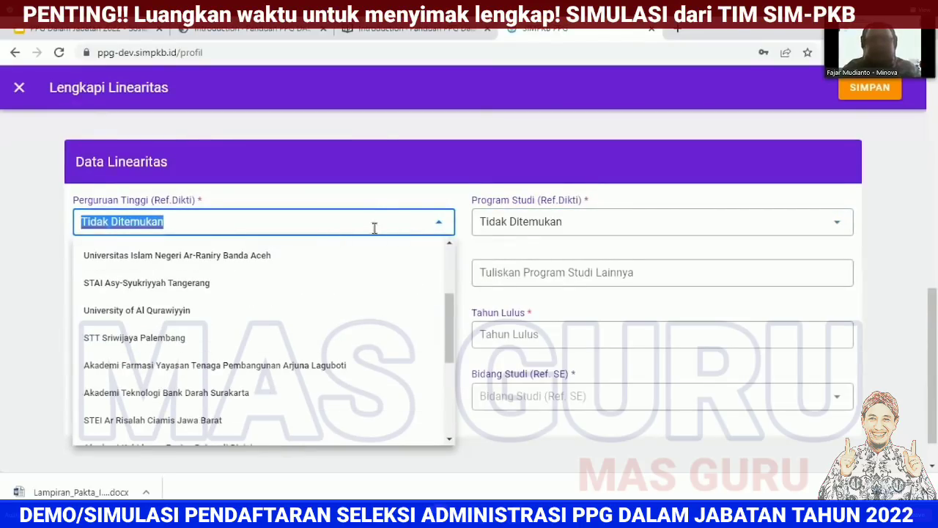
pyautogui.write('negeri malang')
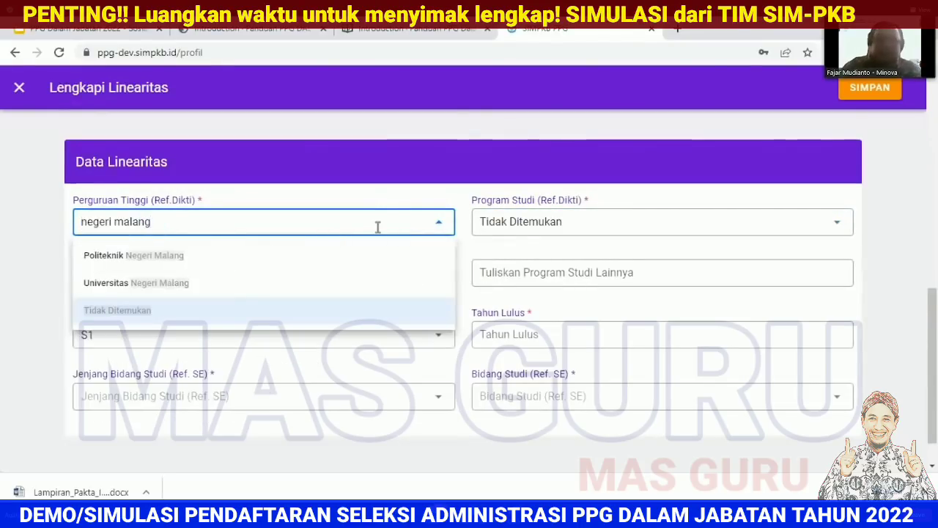
pyautogui.click(205, 286)
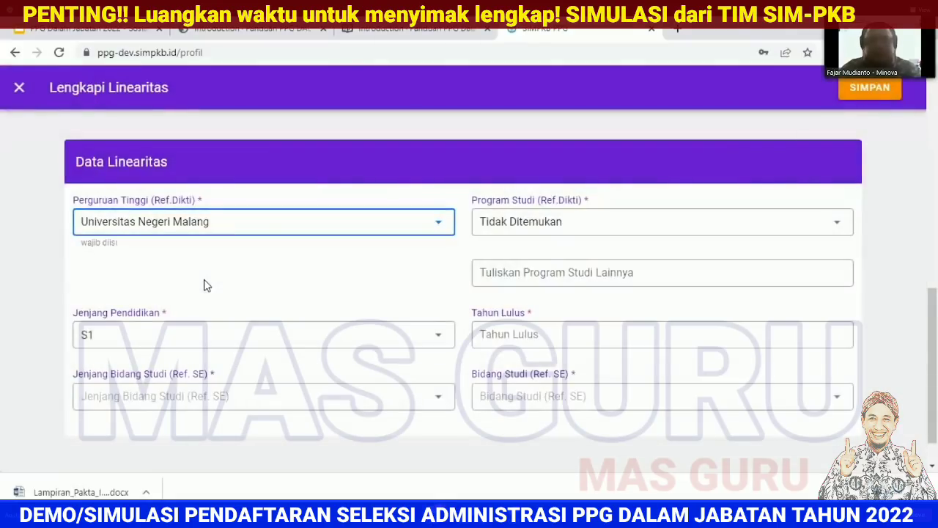
# Step: Choose Pendidikan Bahasa, Sastra Indonesia dan Daerah as the study programme
pyautogui.click(589, 226)
pyautogui.scroll(-5, 670, 331)
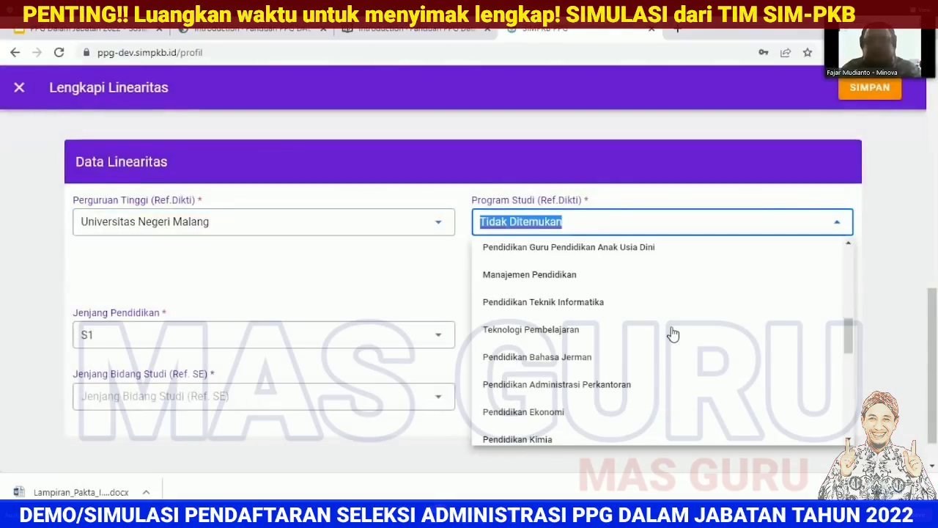
pyautogui.scroll(-2, 673, 335)
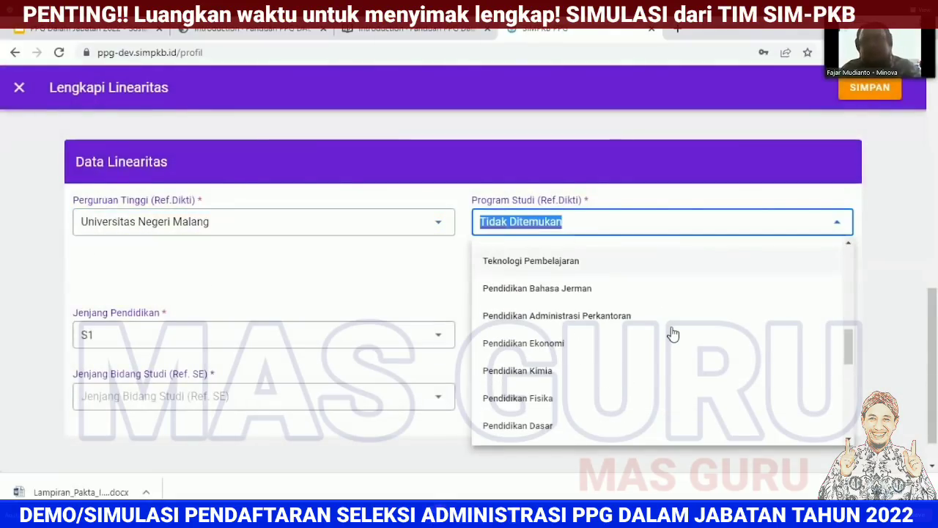
pyautogui.scroll(-3, 673, 334)
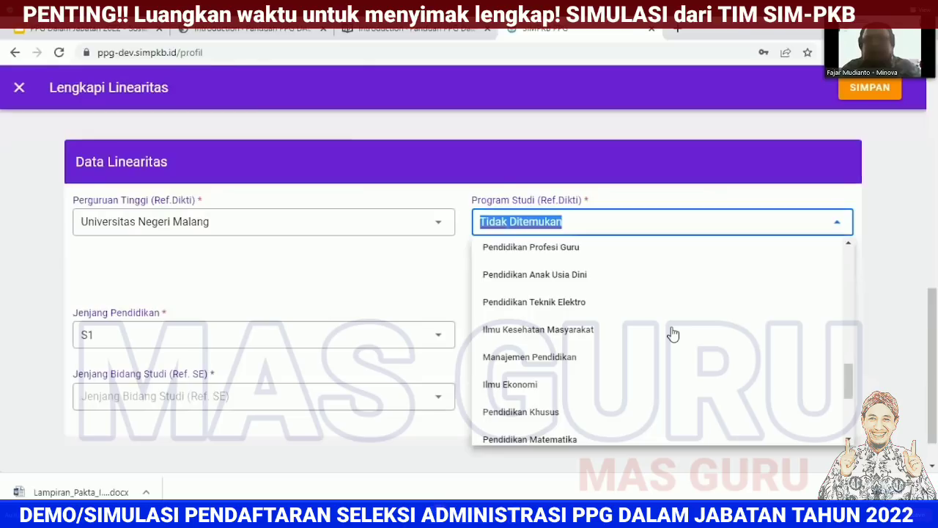
pyautogui.scroll(-2, 673, 334)
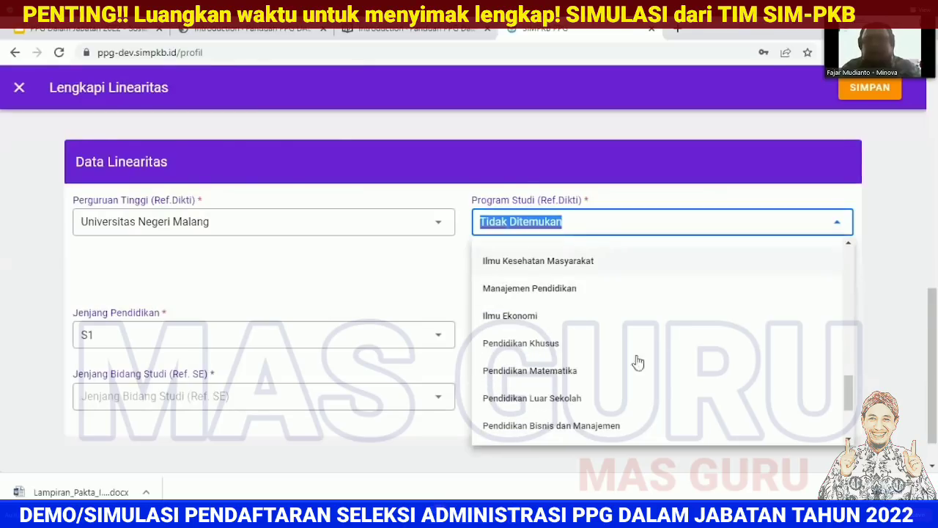
pyautogui.click(576, 372)
pyautogui.click(597, 230)
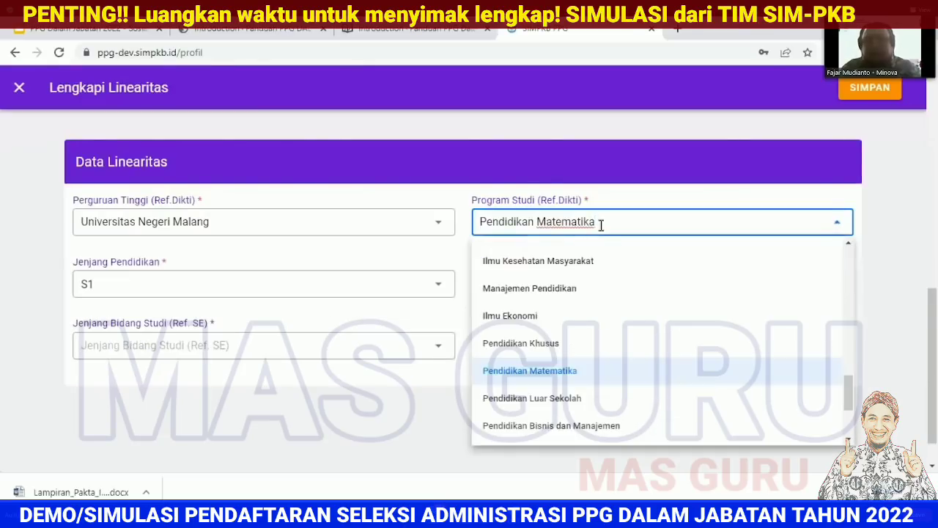
pyautogui.scroll(-1, 674, 371)
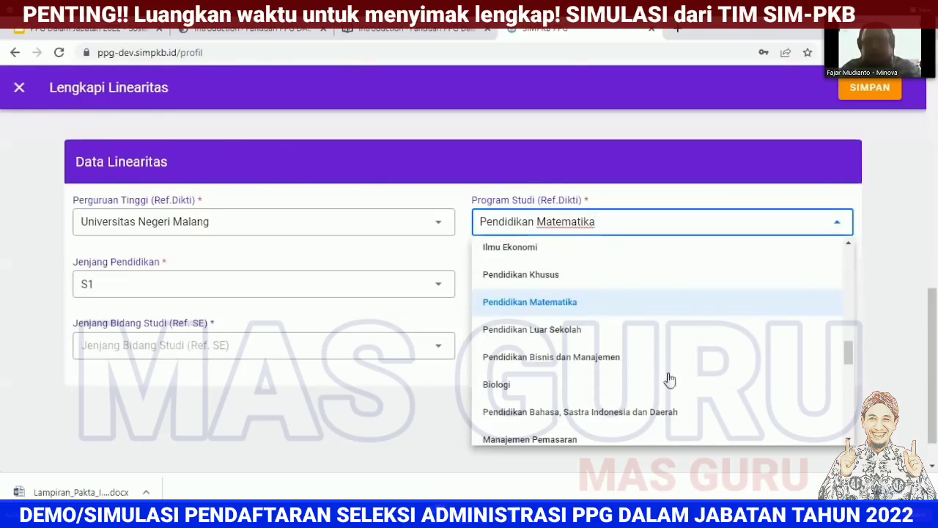
pyautogui.click(648, 415)
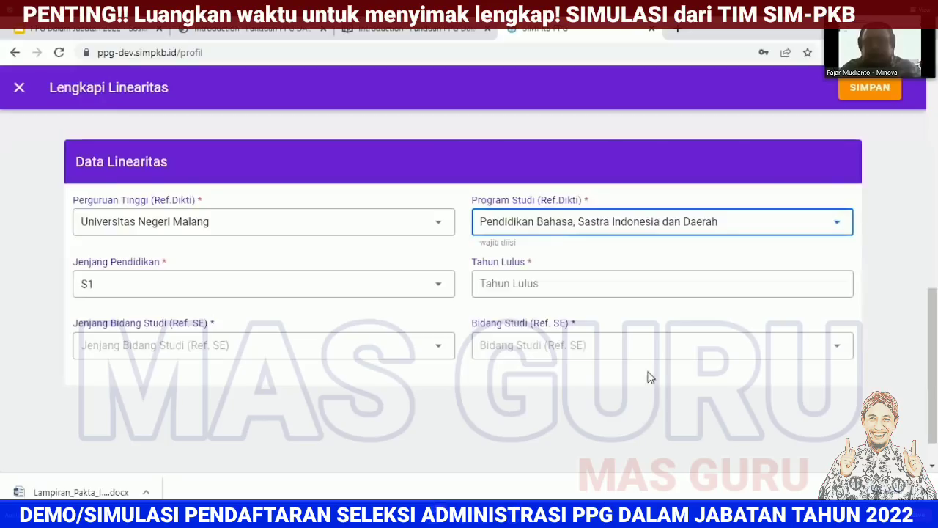
# Step: Set Jenjang S1, Tahun Lulus 2010, Ref. SE level SMP and field Bahasa Indonesia, then save
pyautogui.click(400, 286)
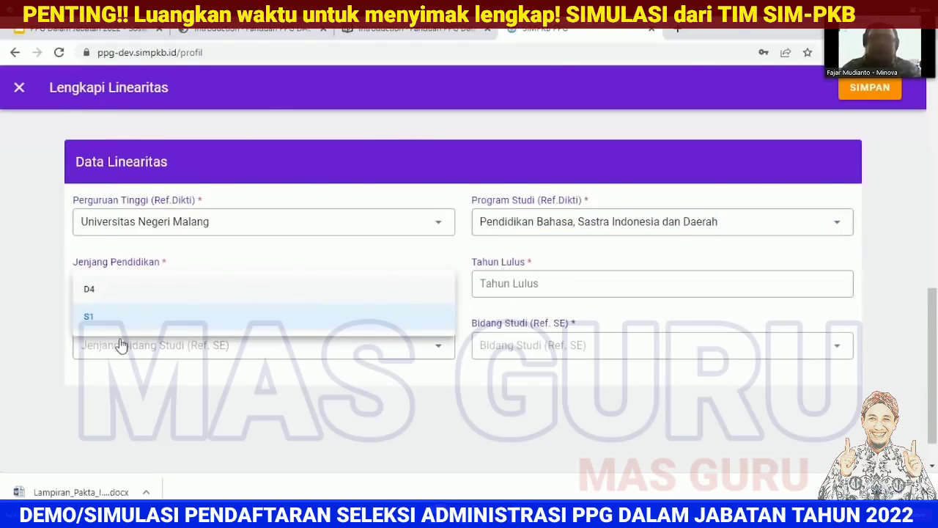
pyautogui.click(24, 277)
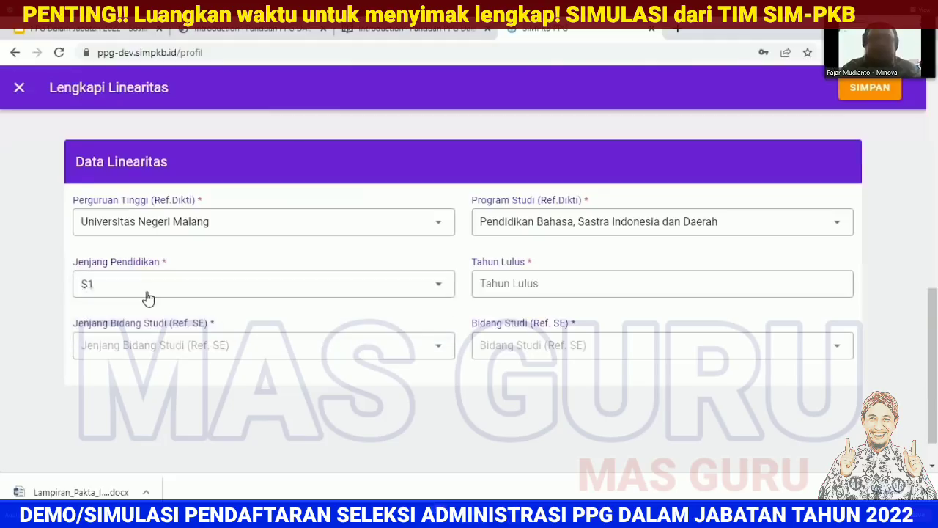
pyautogui.click(602, 287)
pyautogui.click(559, 310)
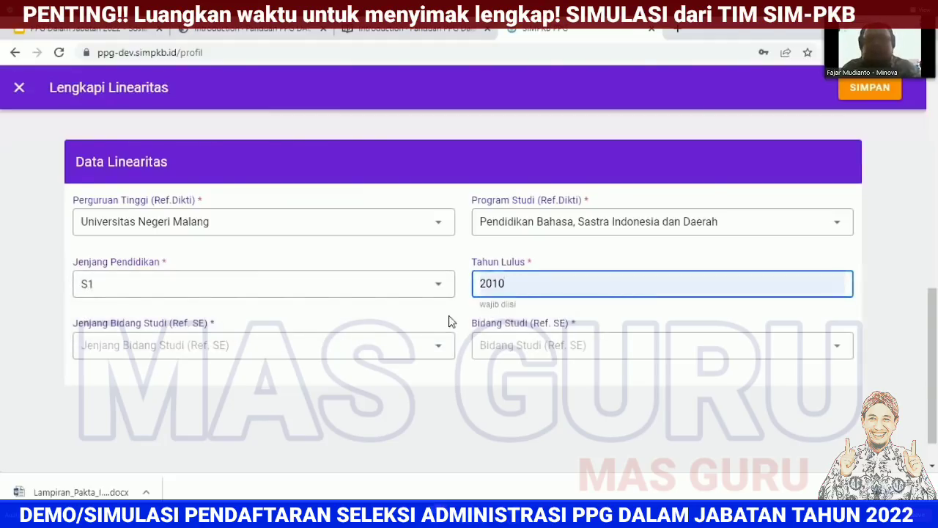
pyautogui.click(412, 317)
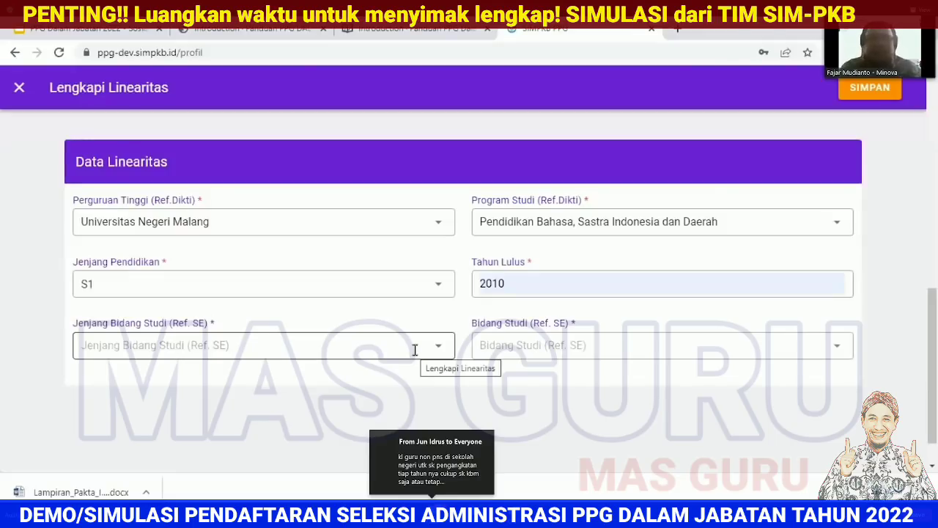
pyautogui.click(412, 347)
pyautogui.click(339, 317)
pyautogui.click(624, 350)
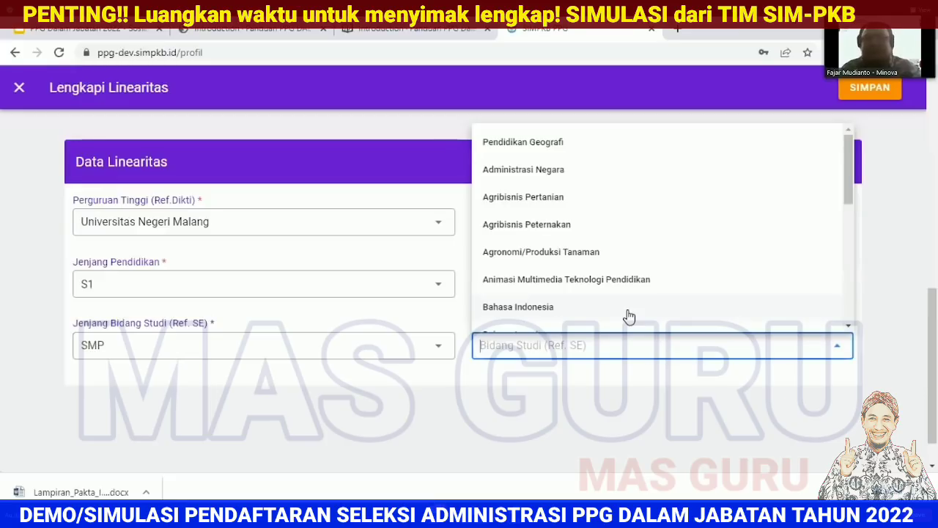
pyautogui.click(627, 315)
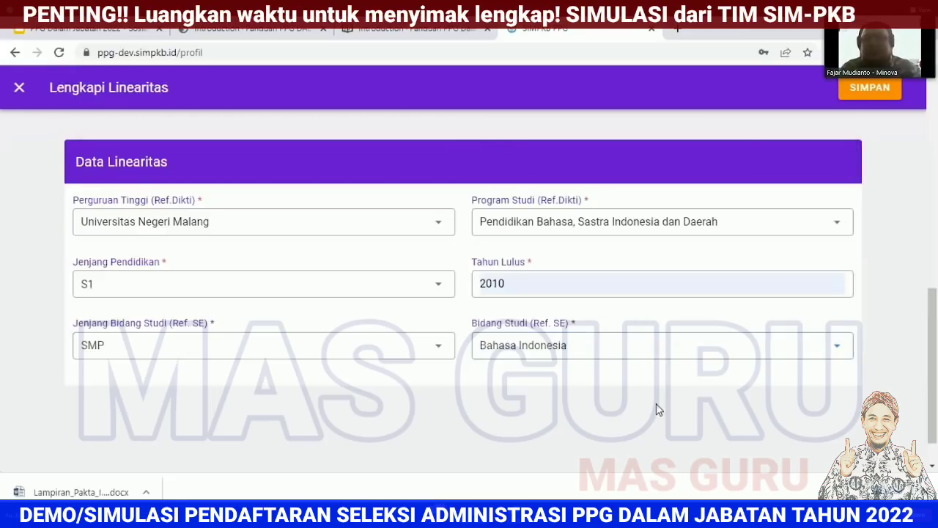
pyautogui.click(870, 87)
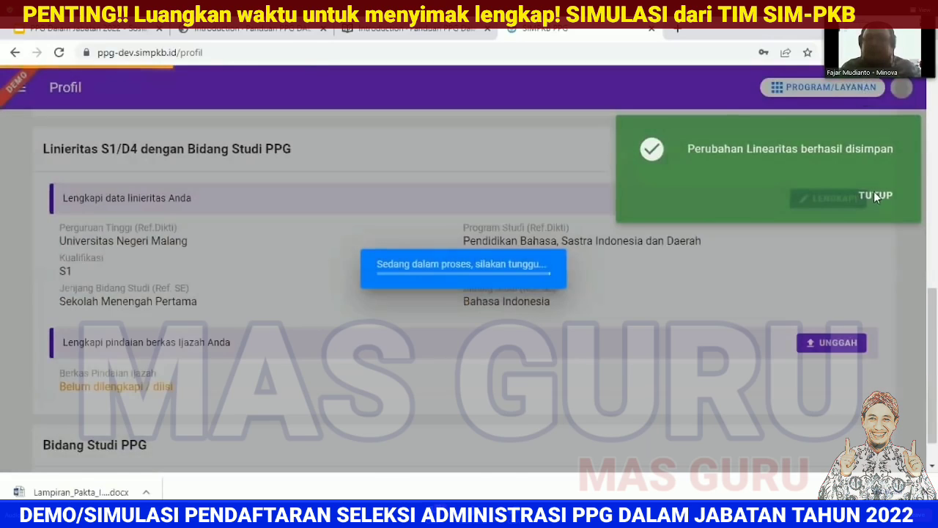
# Step: Upload the 0179 coordination PDF (514.9 kB) as the Unggah Ijazah scan and save it
pyautogui.click(876, 195)
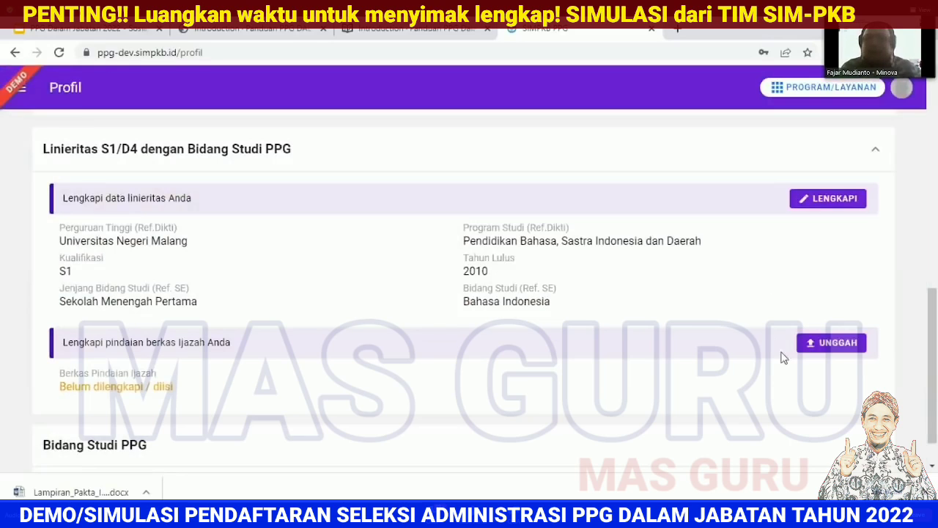
pyautogui.click(829, 343)
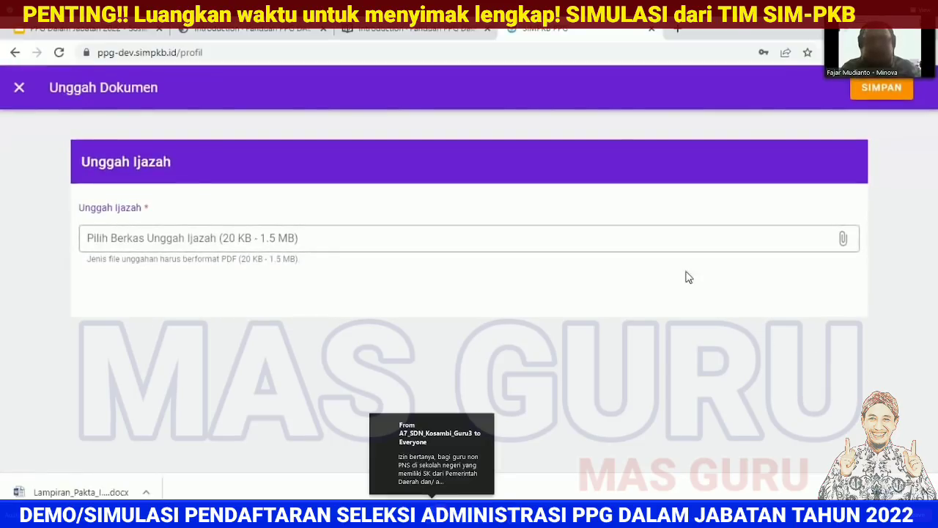
pyautogui.moveTo(196, 259); pyautogui.dragTo(295, 260)
pyautogui.click(413, 260)
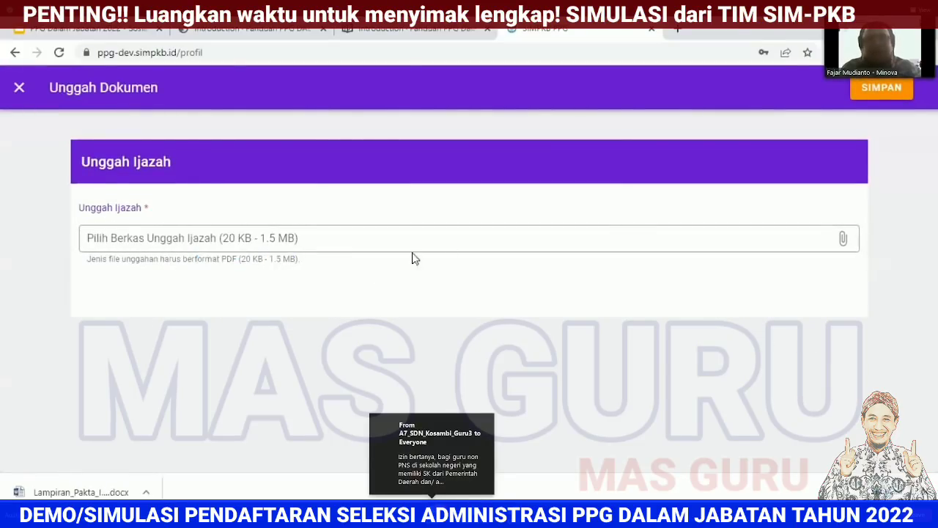
pyautogui.click(709, 243)
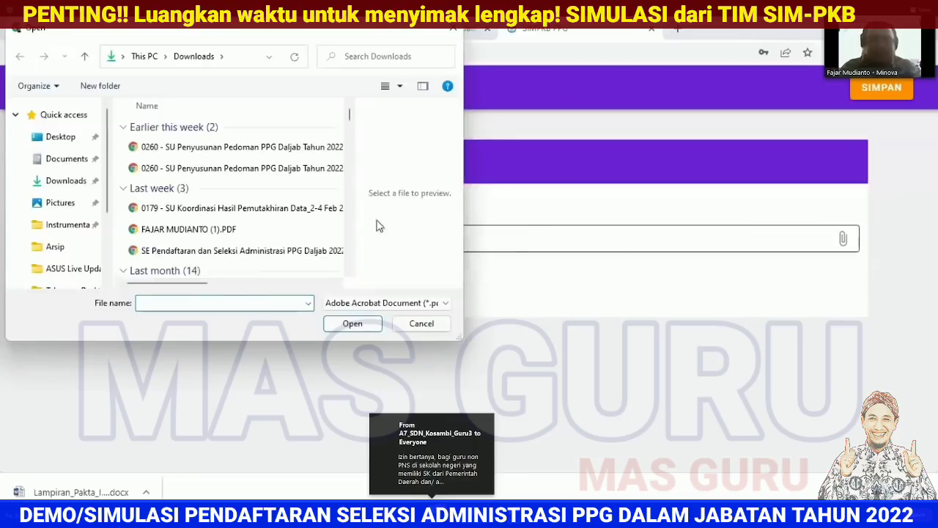
pyautogui.scroll(-3, 291, 237)
pyautogui.click(257, 182)
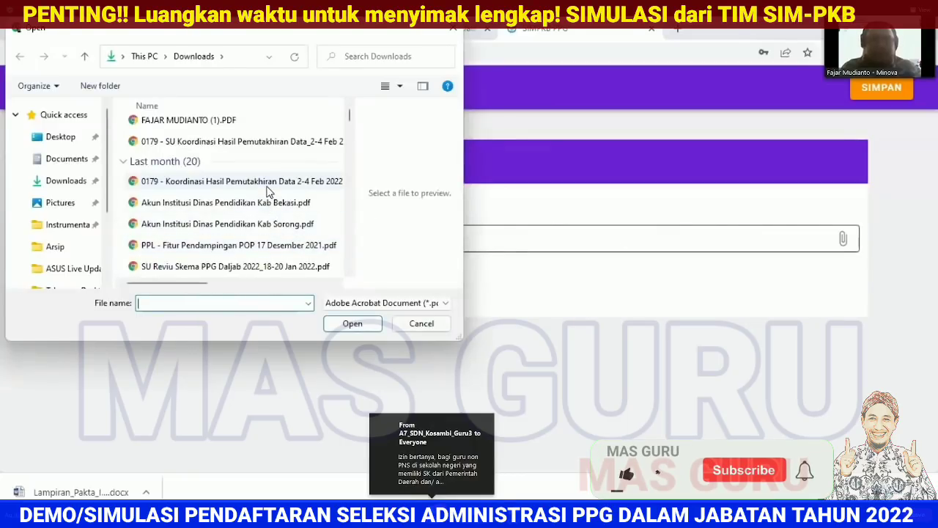
pyautogui.click(344, 322)
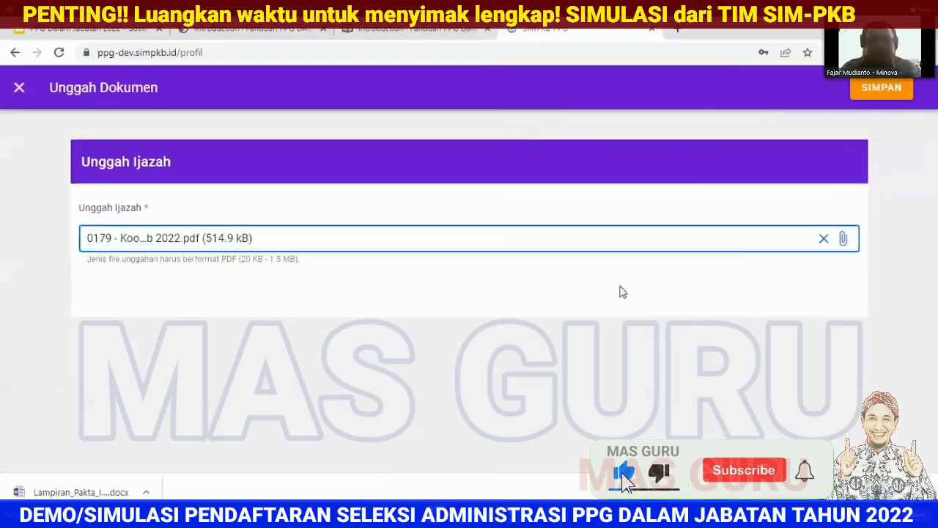
pyautogui.click(875, 85)
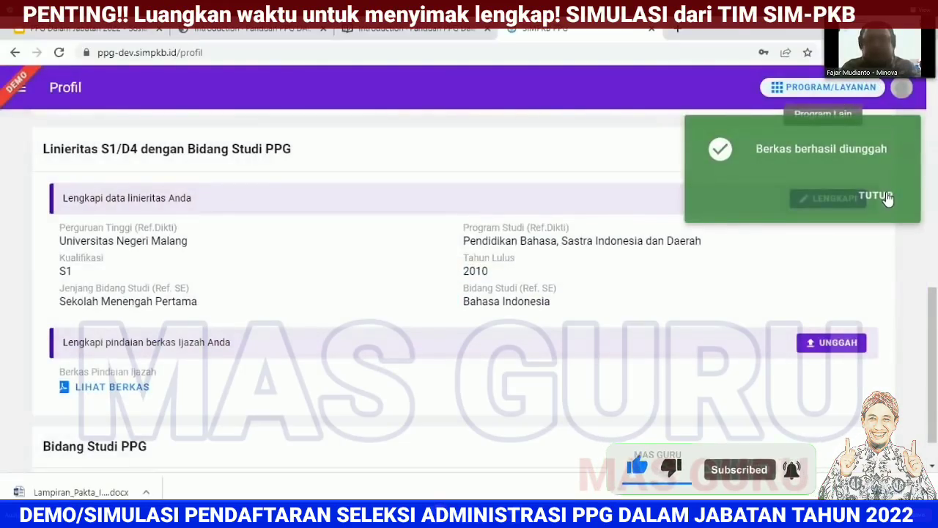
pyautogui.click(883, 195)
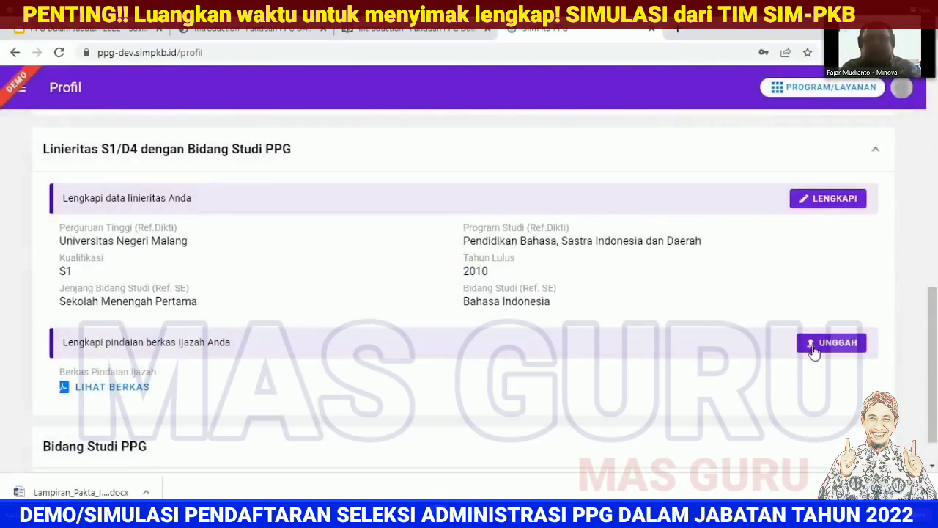
# Step: Set and save Bahasa Indonesia as the Bidang Studi PPG, leaving only Berkas Pendukung unmet
pyautogui.scroll(10, 935, 330)
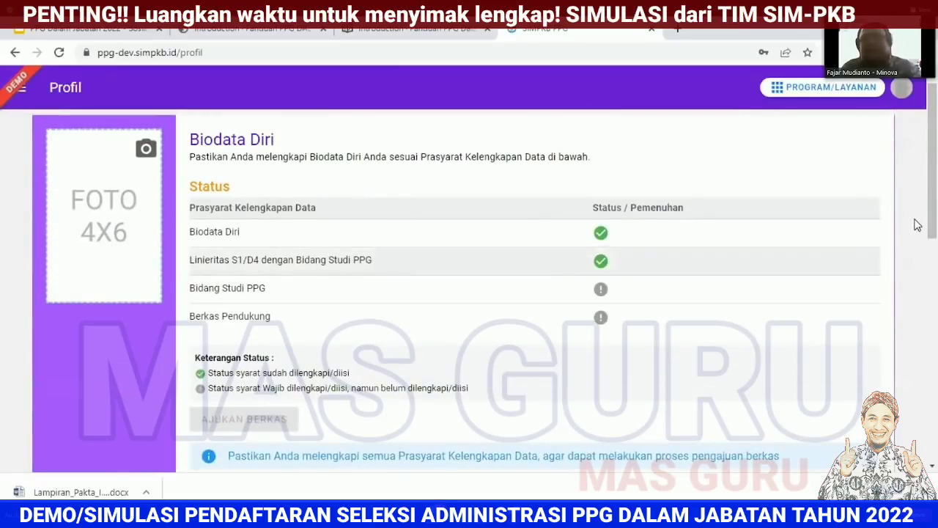
pyautogui.scroll(-1, 937, 358)
pyautogui.scroll(-6, 937, 358)
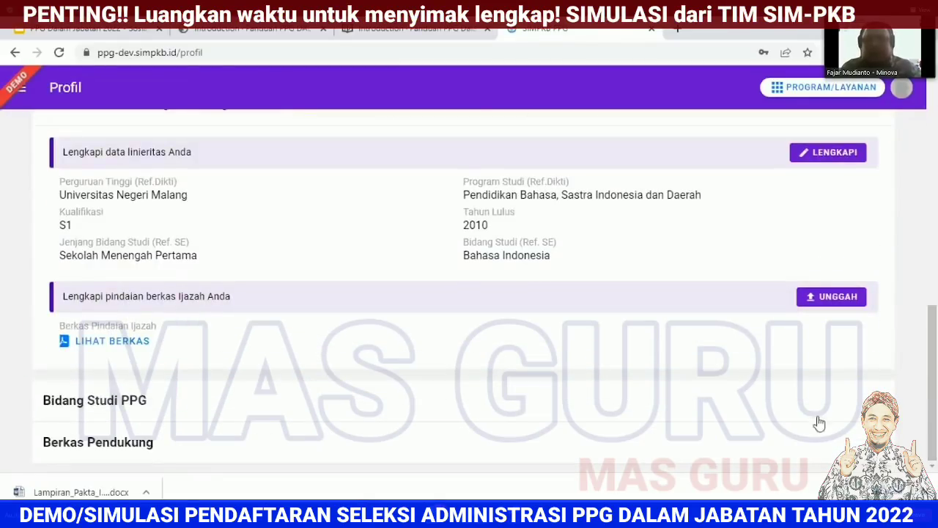
pyautogui.click(825, 397)
pyautogui.click(823, 339)
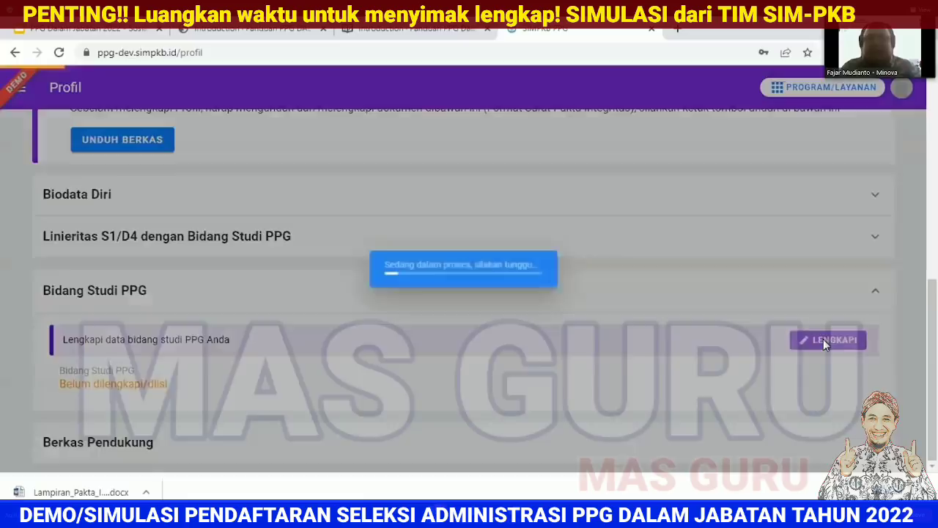
pyautogui.click(531, 219)
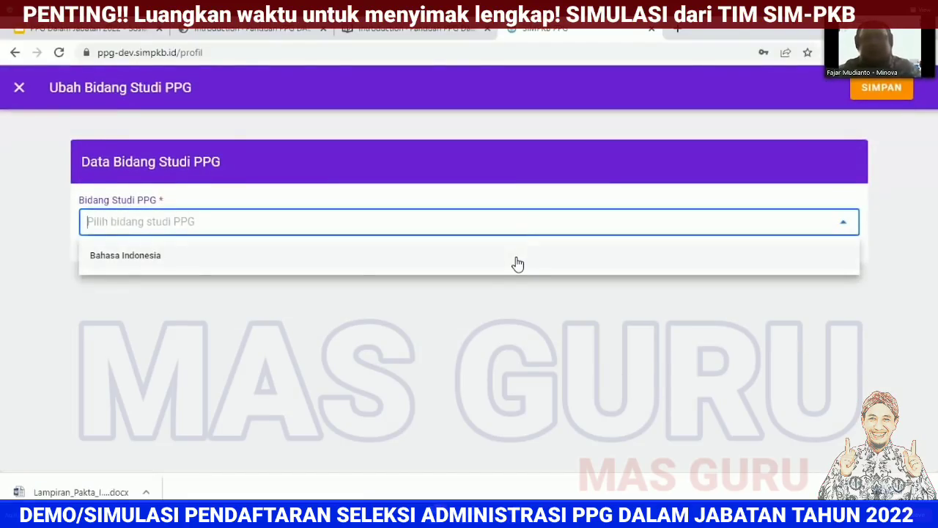
pyautogui.click(517, 260)
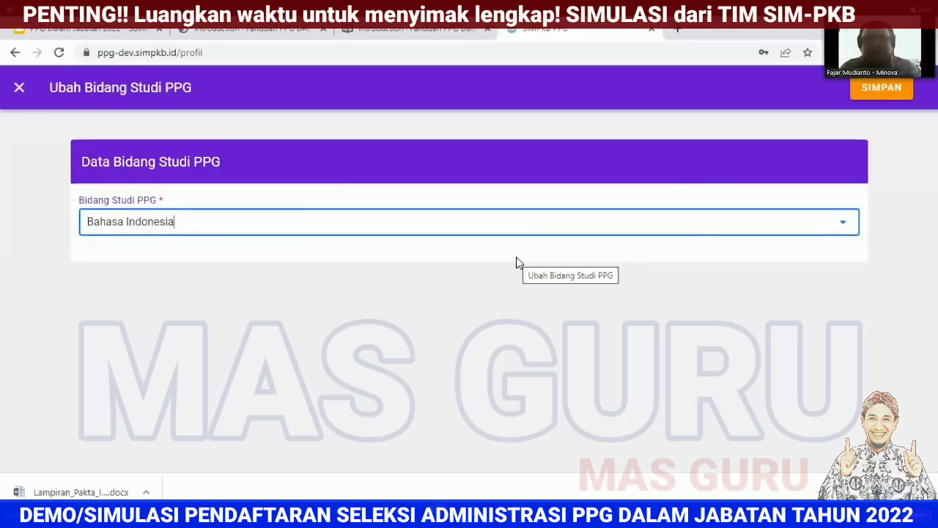
pyautogui.click(878, 86)
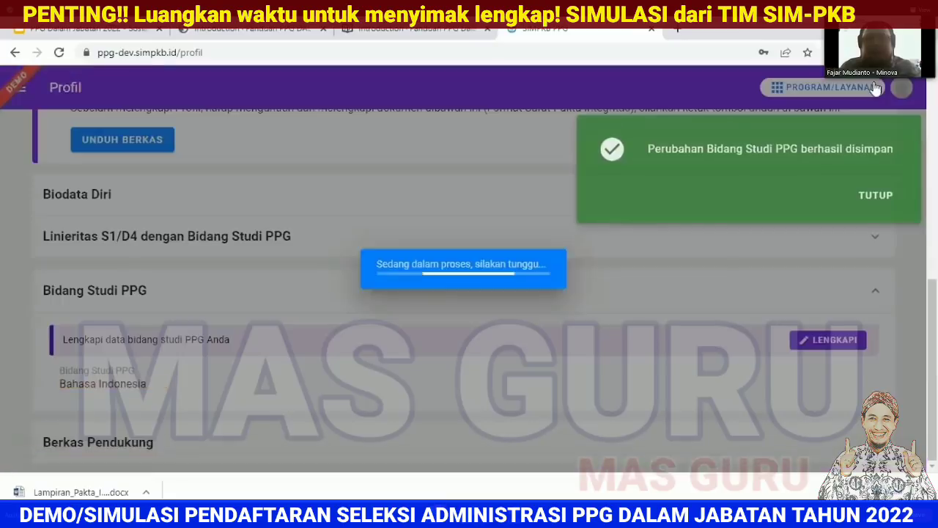
pyautogui.scroll(5, 752, 306)
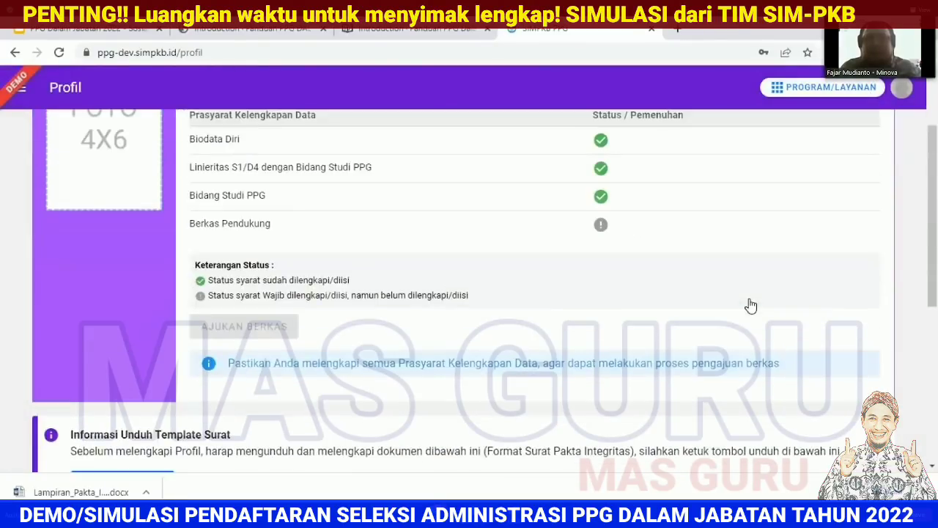
pyautogui.scroll(-4, 854, 322)
pyautogui.scroll(-1, 856, 321)
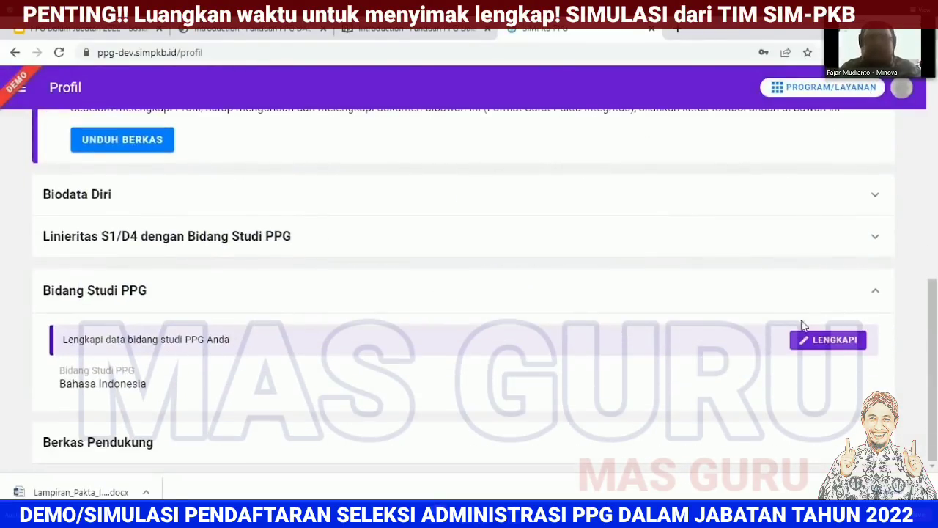
# Step: Attach the Downloads PDF as the Pindaian SK Pengangkatan Pertama under Berkas Pendukung and save it
pyautogui.click(666, 445)
pyautogui.scroll(-3, 692, 407)
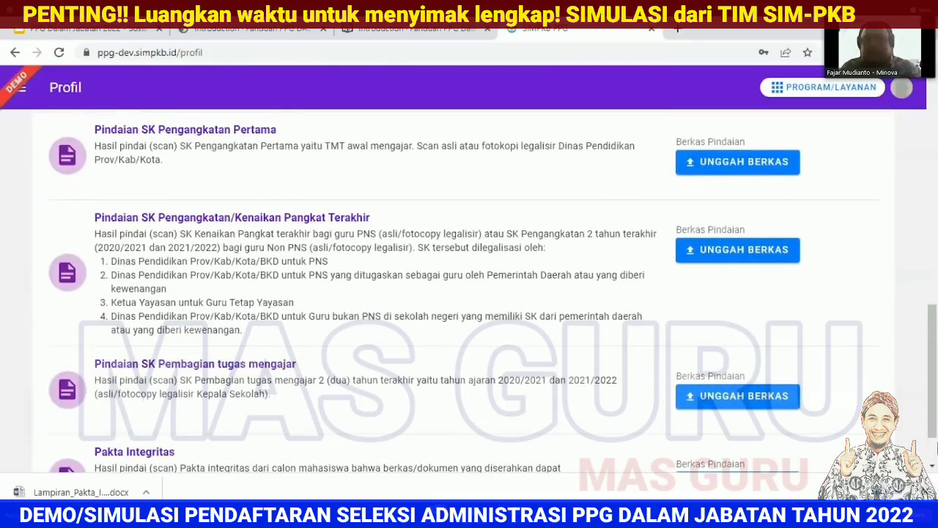
pyautogui.click(925, 492)
pyautogui.scroll(-1, 739, 318)
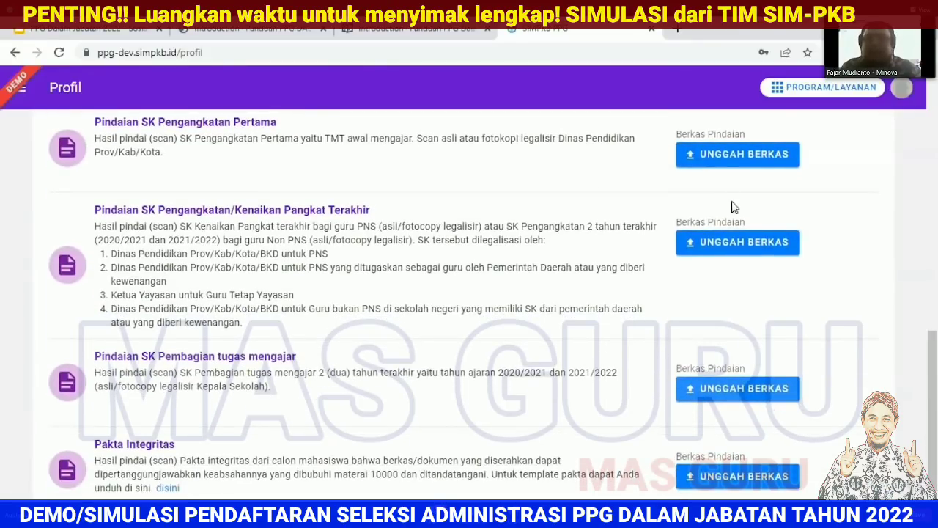
pyautogui.click(711, 159)
pyautogui.click(518, 238)
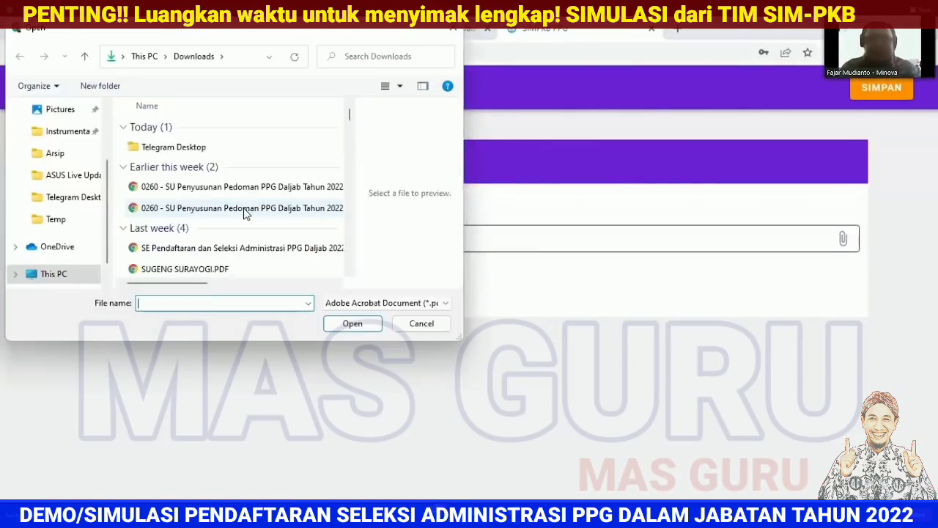
pyautogui.click(353, 324)
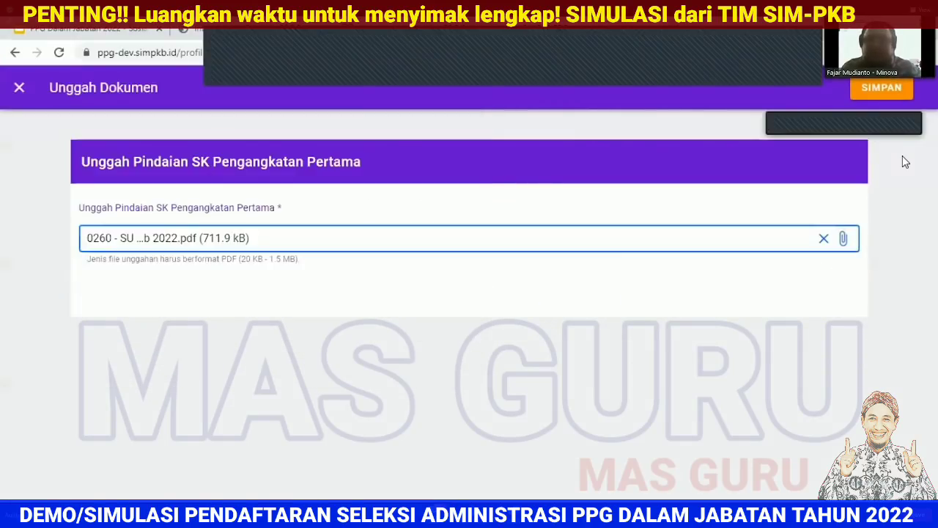
pyautogui.click(873, 86)
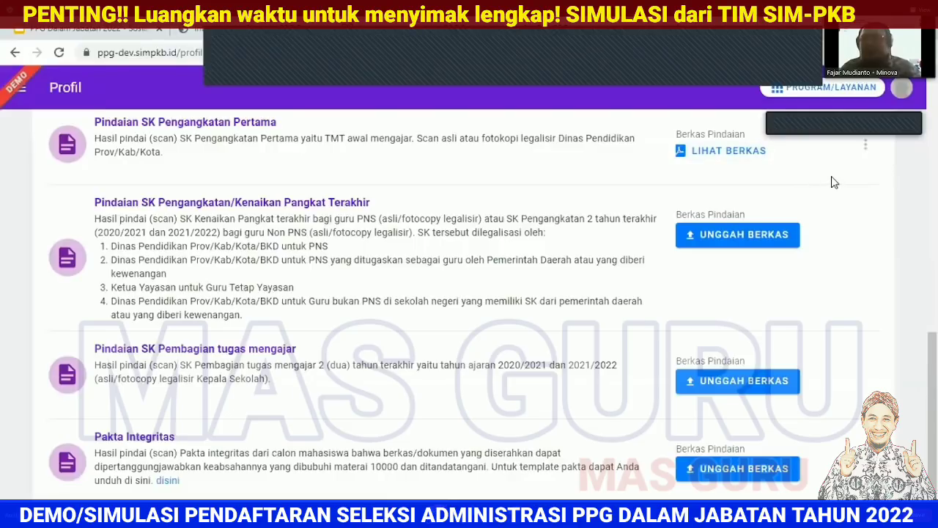
pyautogui.click(866, 149)
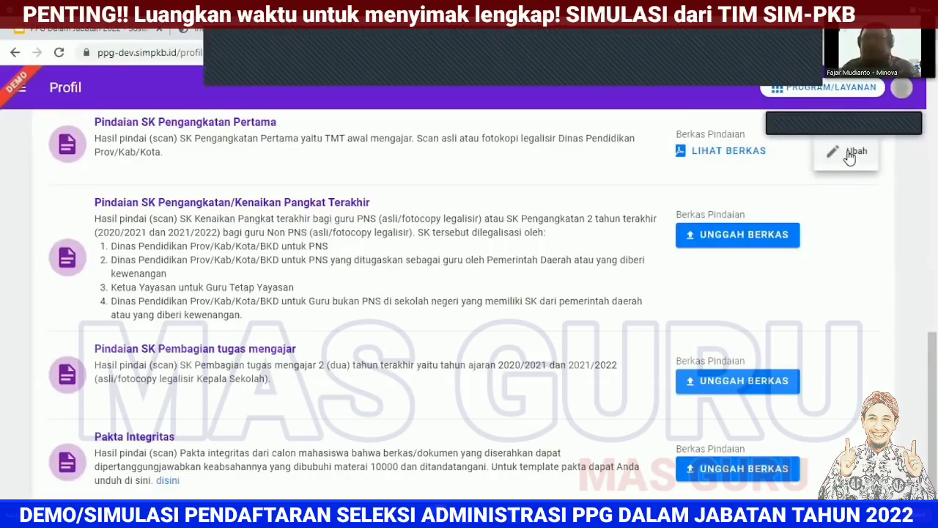
pyautogui.click(737, 234)
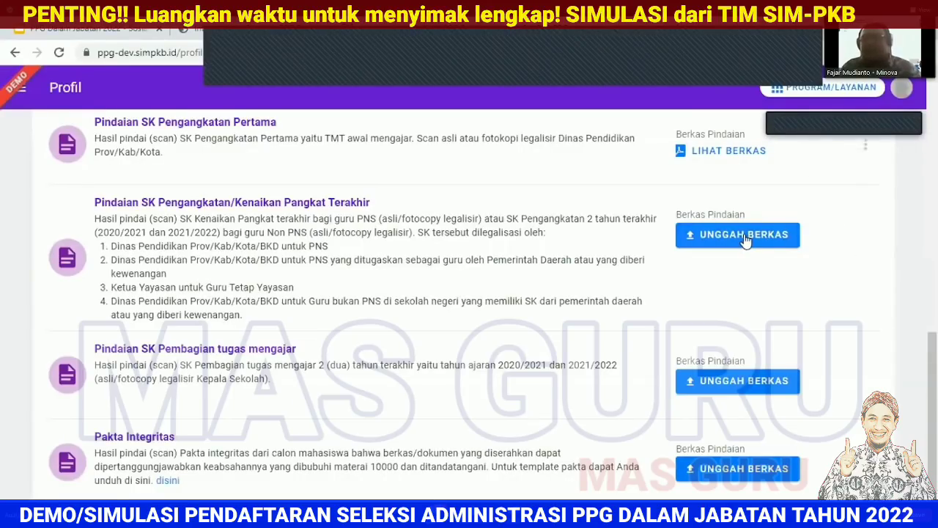
# Step: Attach PDFs for SK Kenaikan Pangkat Terakhir and SK Pembagian tugas mengajar (the 0066 PDF), saving each
pyautogui.click(492, 238)
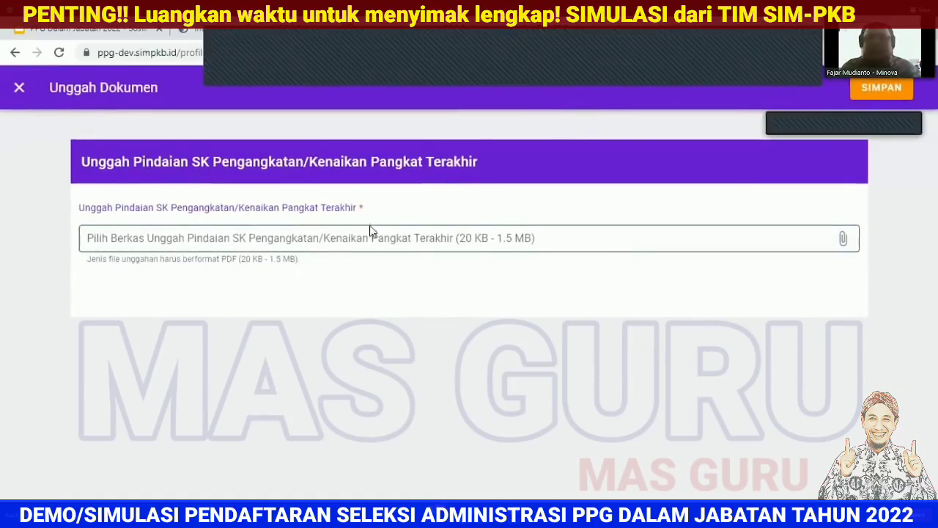
pyautogui.scroll(-3, 279, 226)
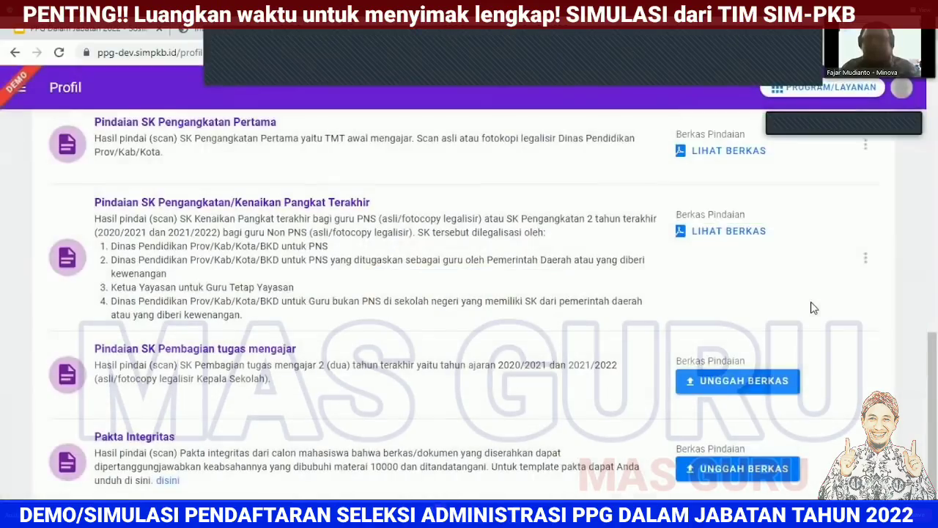
pyautogui.click(766, 370)
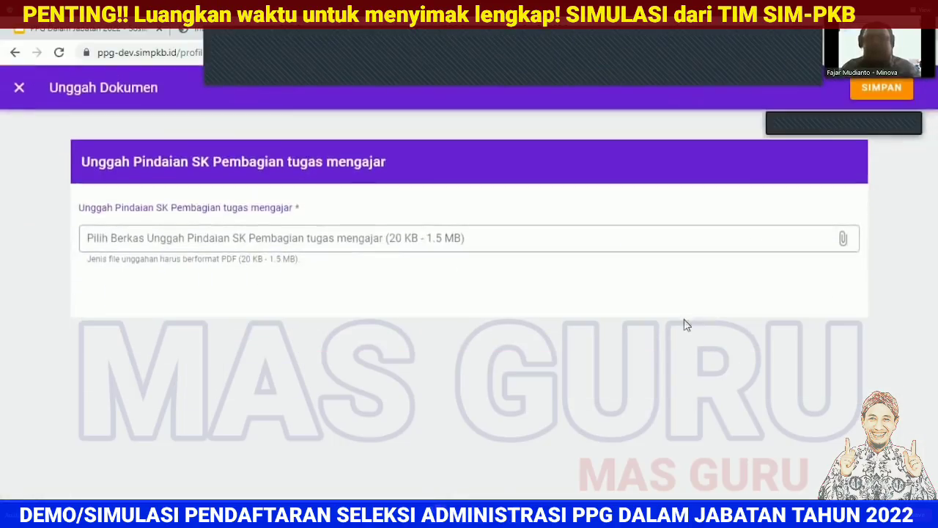
pyautogui.click(585, 241)
pyautogui.scroll(-2, 293, 209)
pyautogui.click(281, 206)
pyautogui.click(351, 325)
pyautogui.click(873, 86)
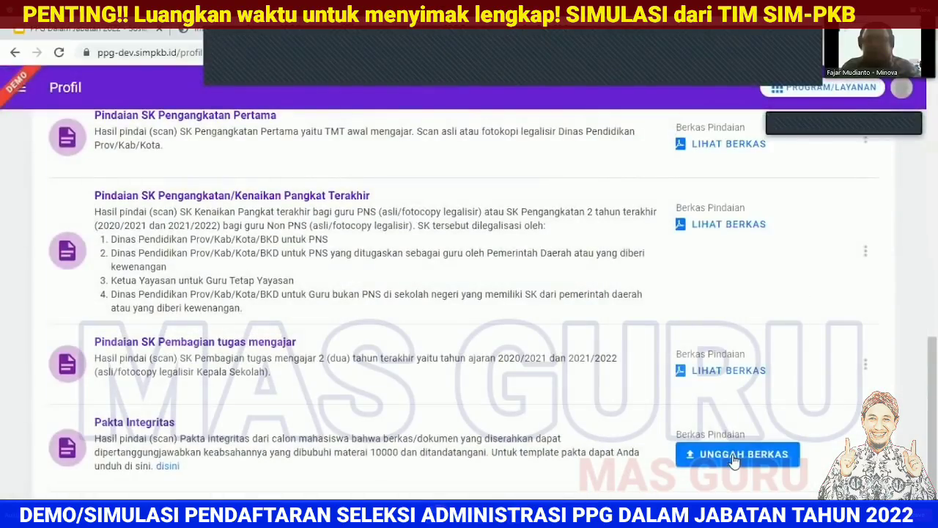
# Step: Upload 'SU Reviu Skema PPG Daljab 2022_18-20 Jan 2022.pdf' as the Pakta Integritas and save it
pyautogui.click(737, 454)
pyautogui.click(502, 250)
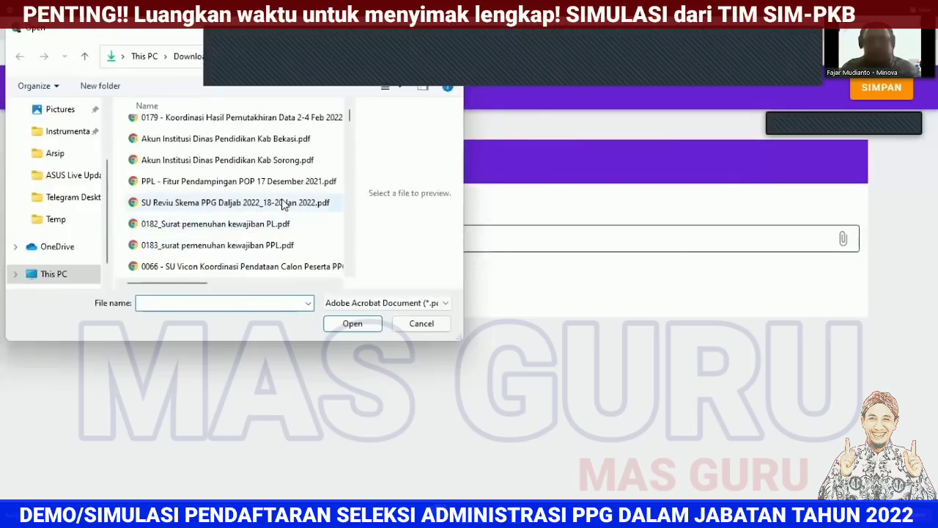
pyautogui.click(285, 204)
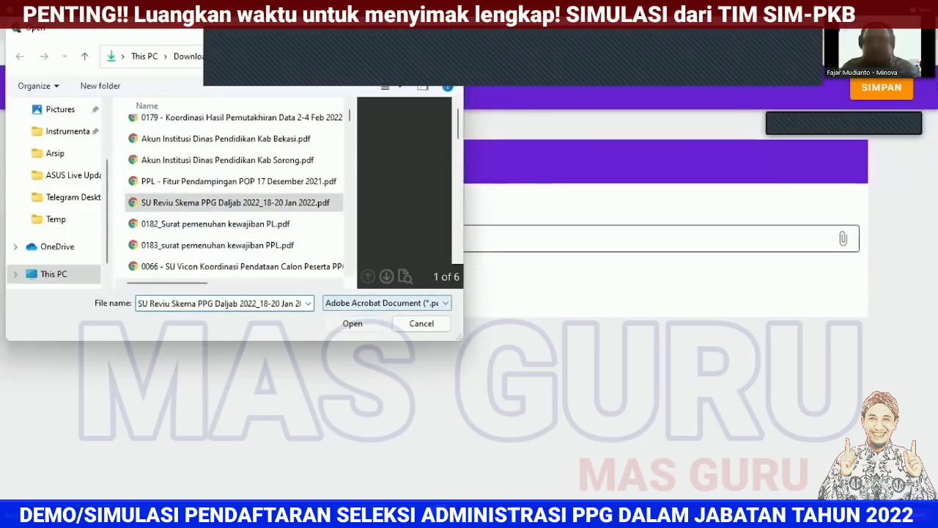
pyautogui.click(872, 84)
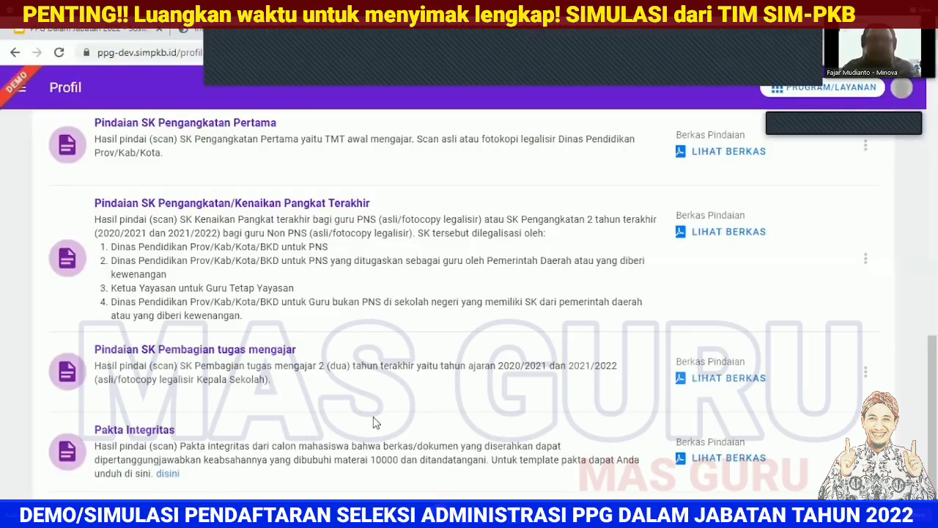
# Step: Confirm the Status table shows green checks for all four requirements, then choose AJUKAN BERKAS
pyautogui.scroll(10, 377, 422)
pyautogui.scroll(-10, 379, 421)
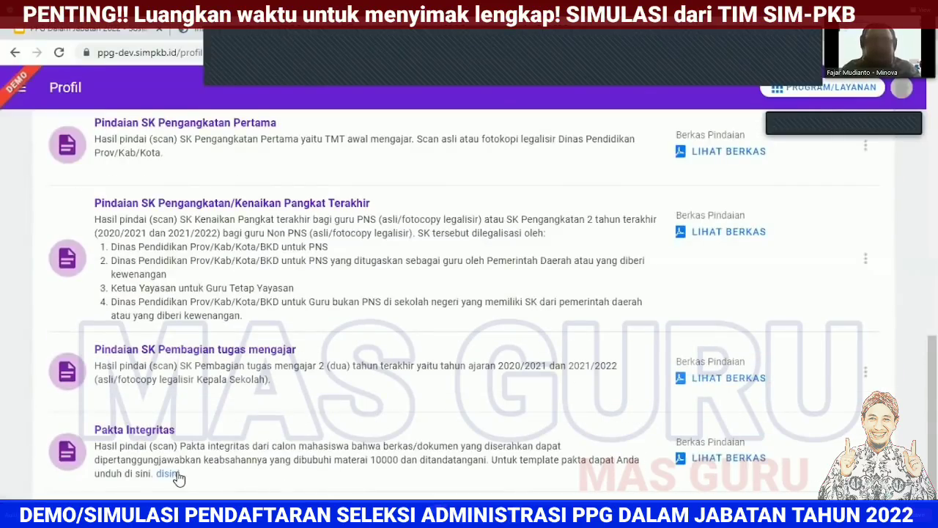
pyautogui.scroll(-2, 388, 444)
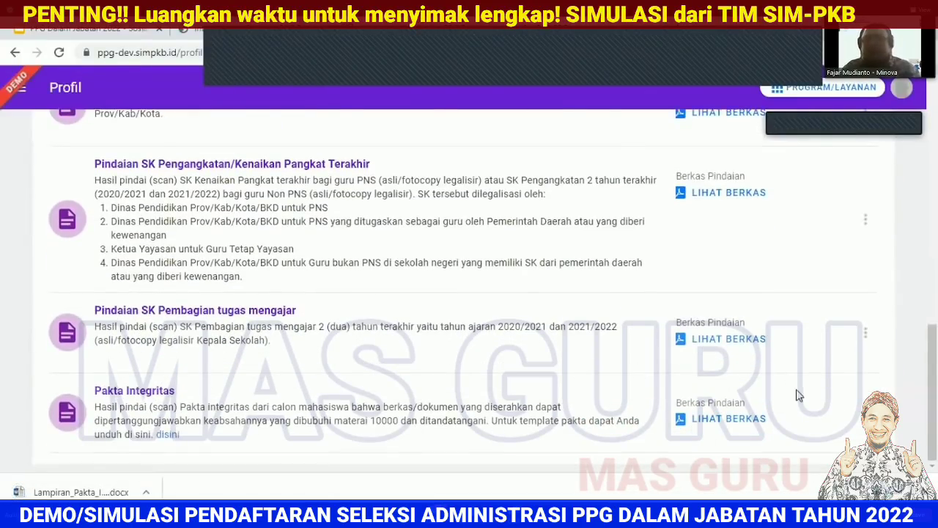
pyautogui.scroll(10, 799, 396)
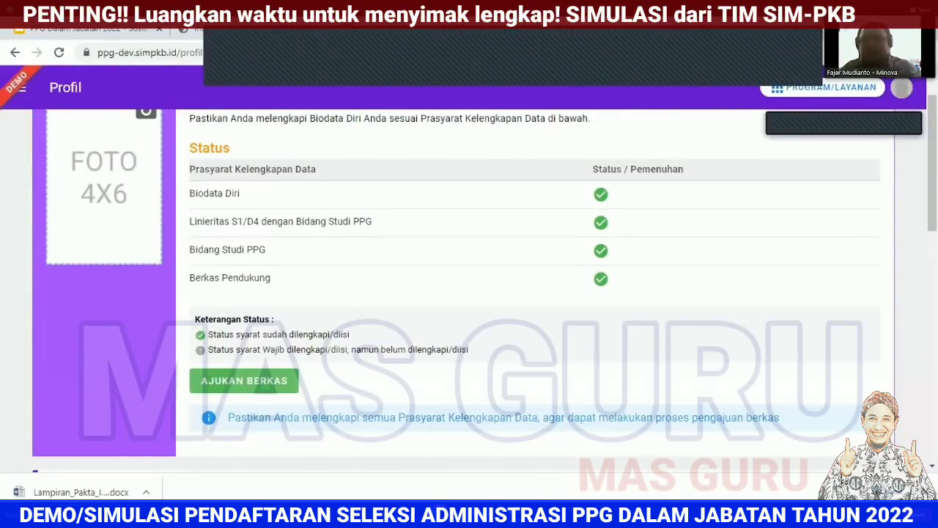
pyautogui.scroll(1, 619, 161)
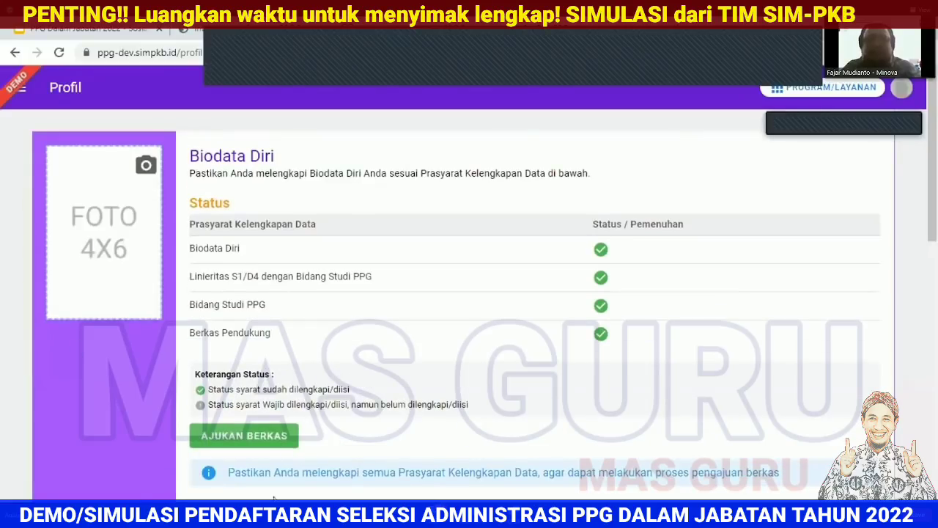
pyautogui.click(261, 440)
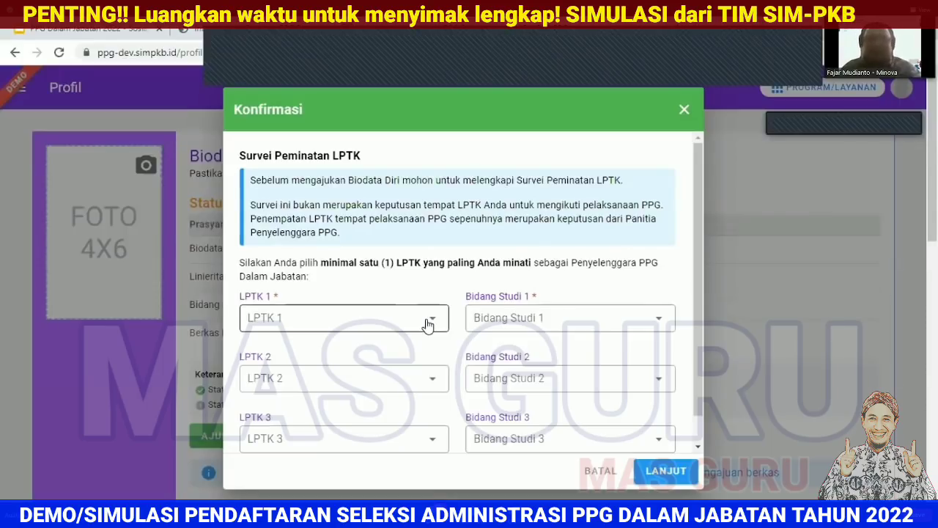
# Step: Pick Universitas Negeri Malang as LPTK 1 and Bahasa Indonesia as Bidang Studi 1, then continue
pyautogui.click(371, 318)
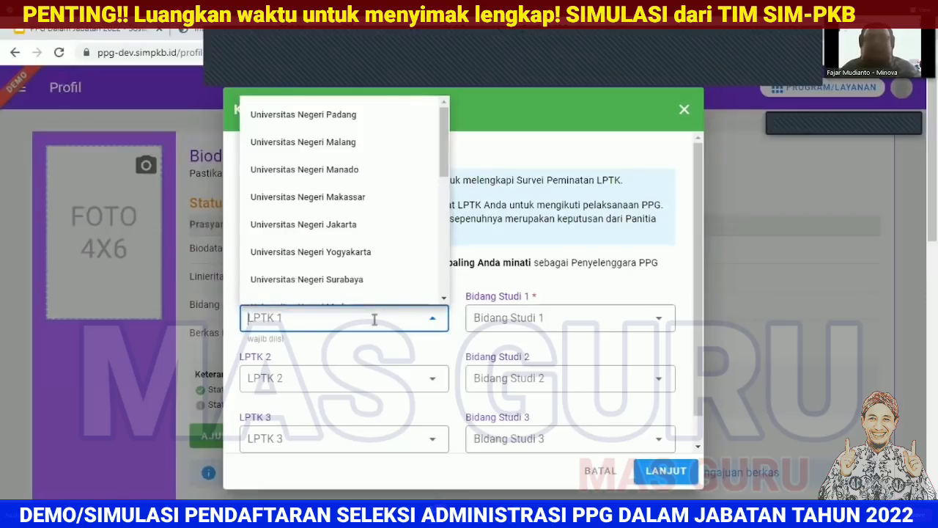
pyautogui.click(394, 154)
pyautogui.click(546, 318)
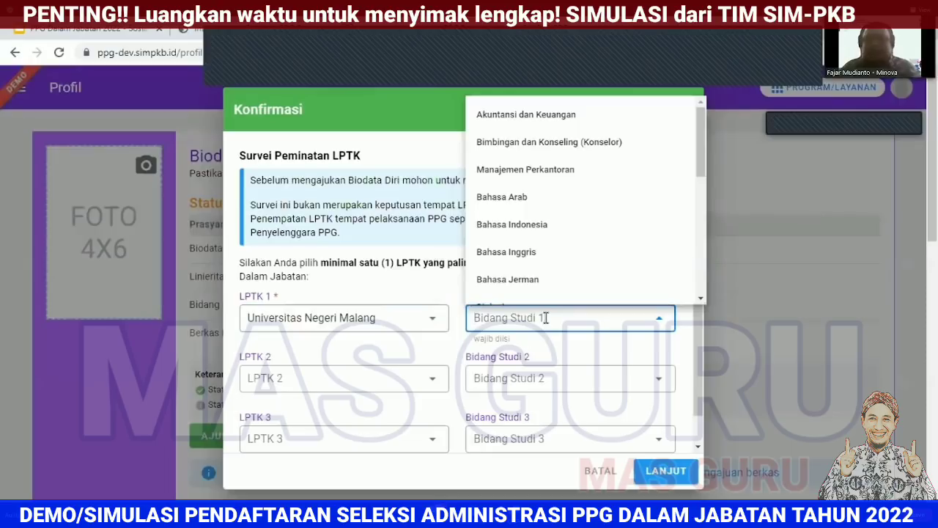
pyautogui.click(521, 224)
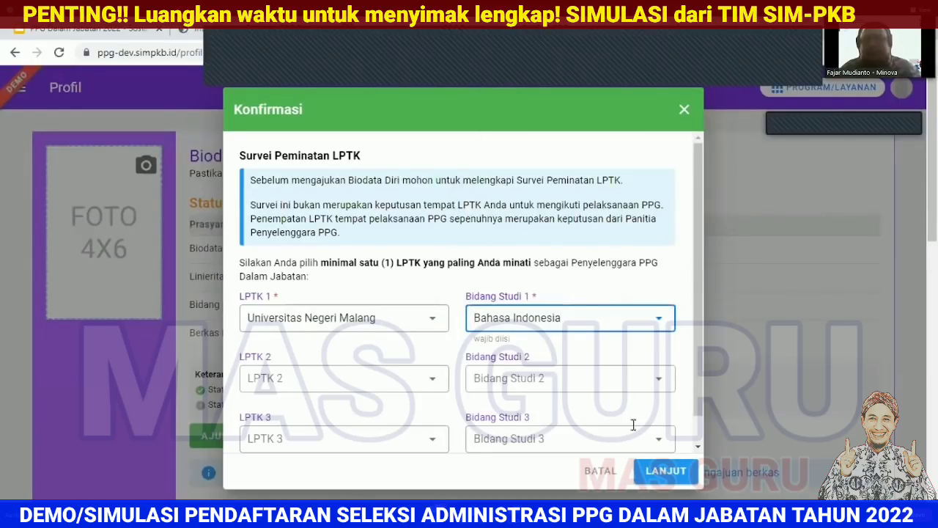
pyautogui.click(676, 469)
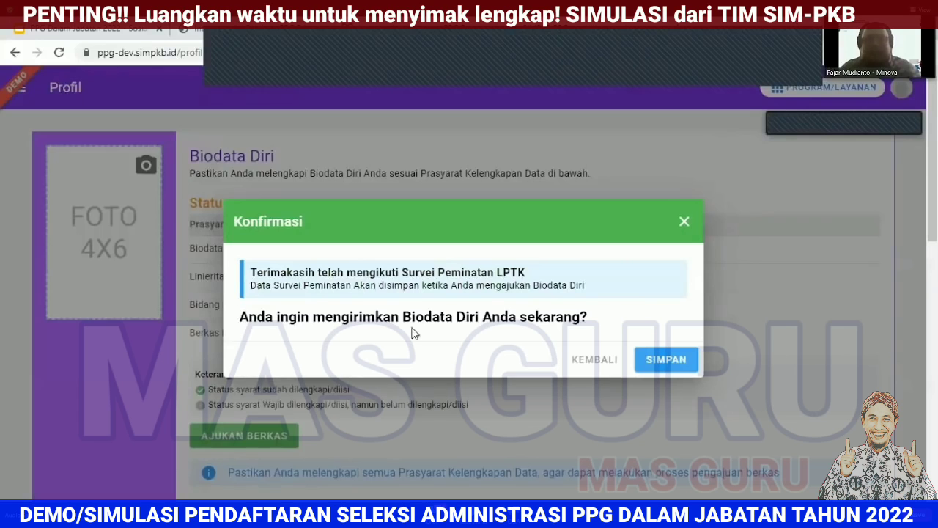
# Step: Submit the Biodata Diri and look over the resulting profile page
pyautogui.click(673, 359)
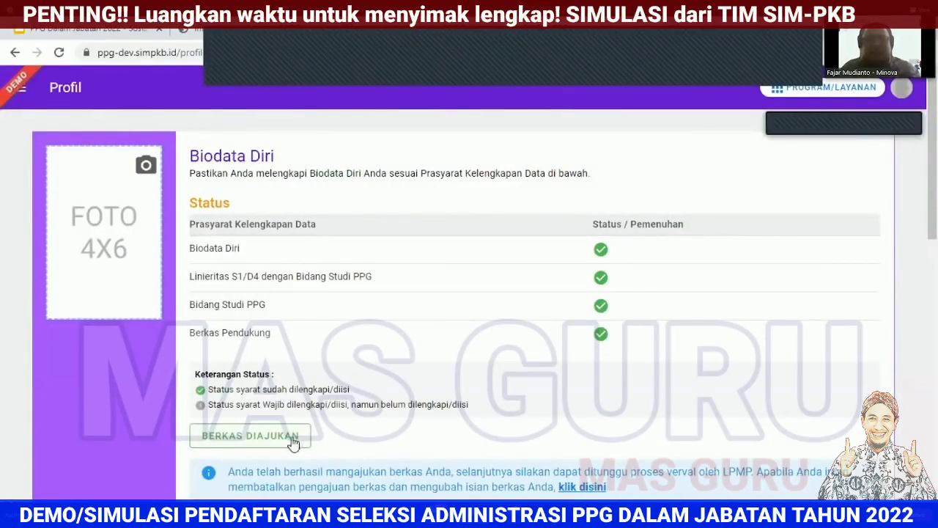
pyautogui.scroll(-3, 266, 291)
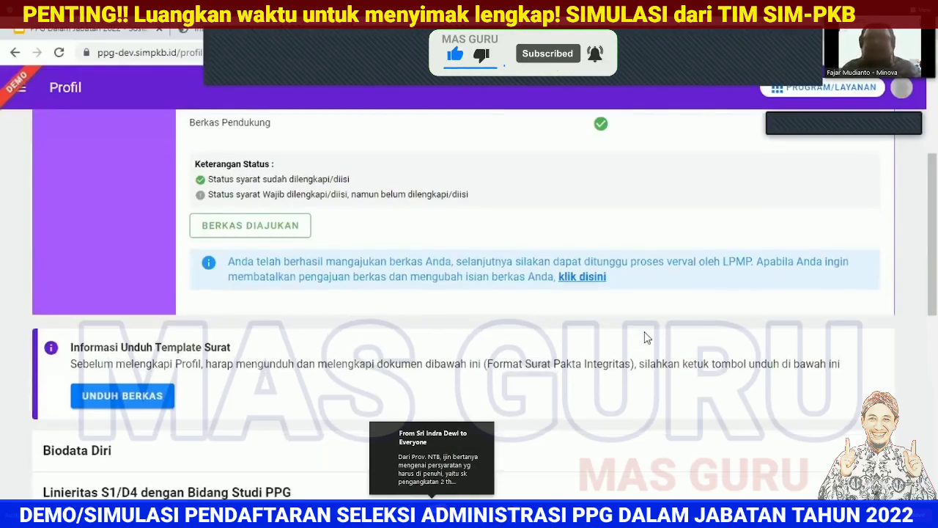
pyautogui.scroll(-5, 643, 335)
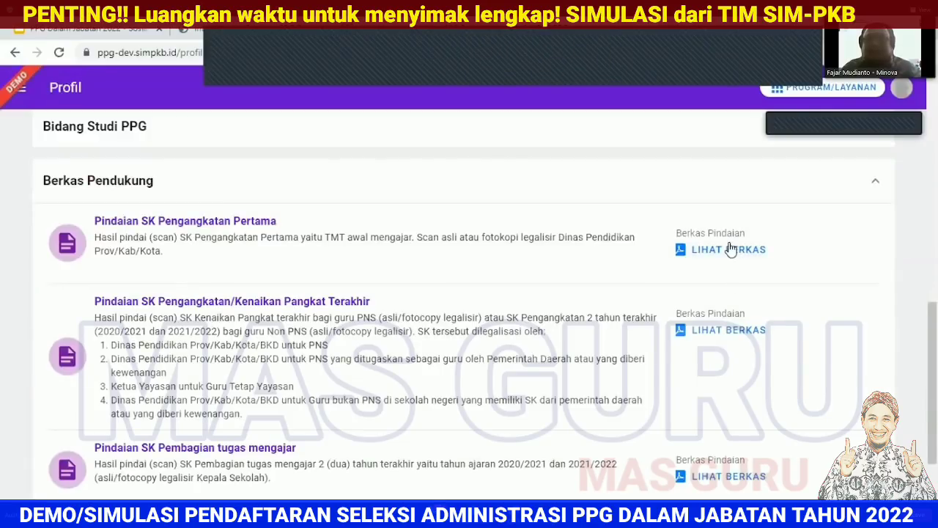
pyautogui.scroll(5, 741, 270)
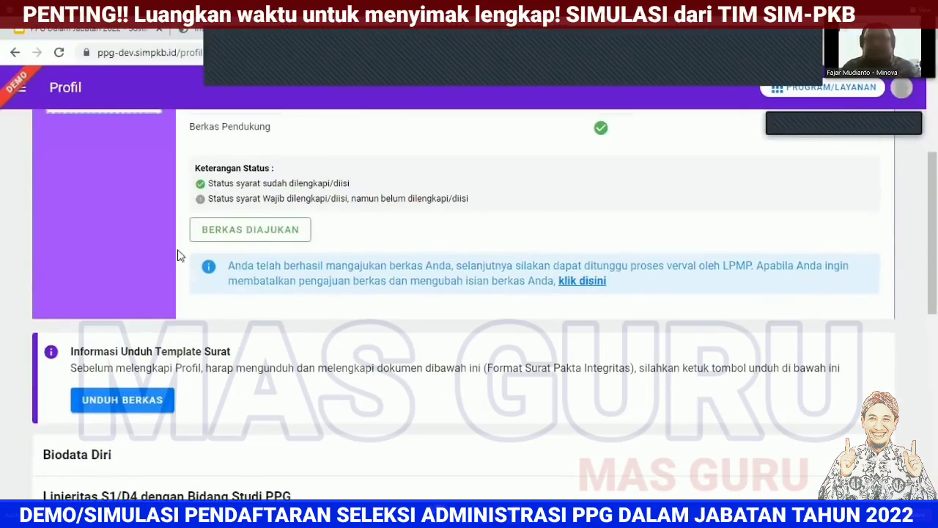
# Step: Cancel the Biodata Diri submission and dismiss the 'Ajuan Anda berhasil dibatalkan' notice
pyautogui.click(586, 282)
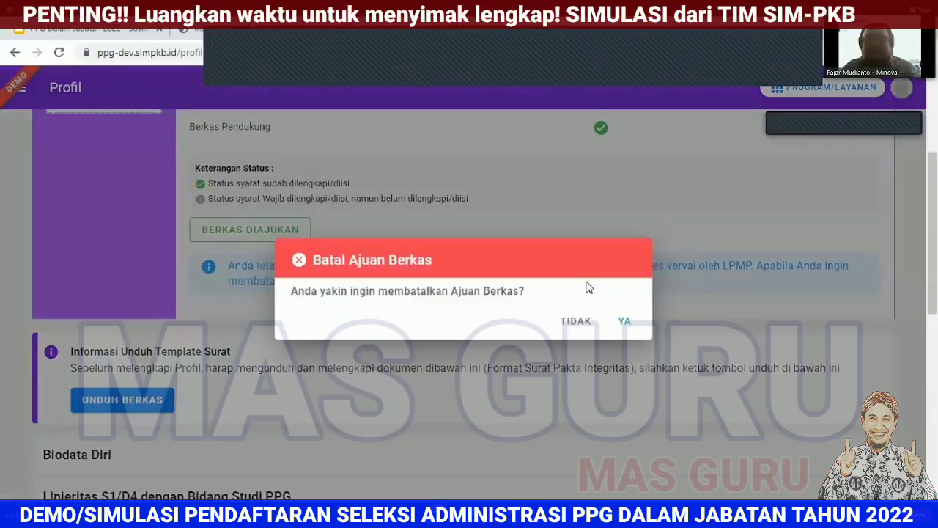
pyautogui.click(626, 322)
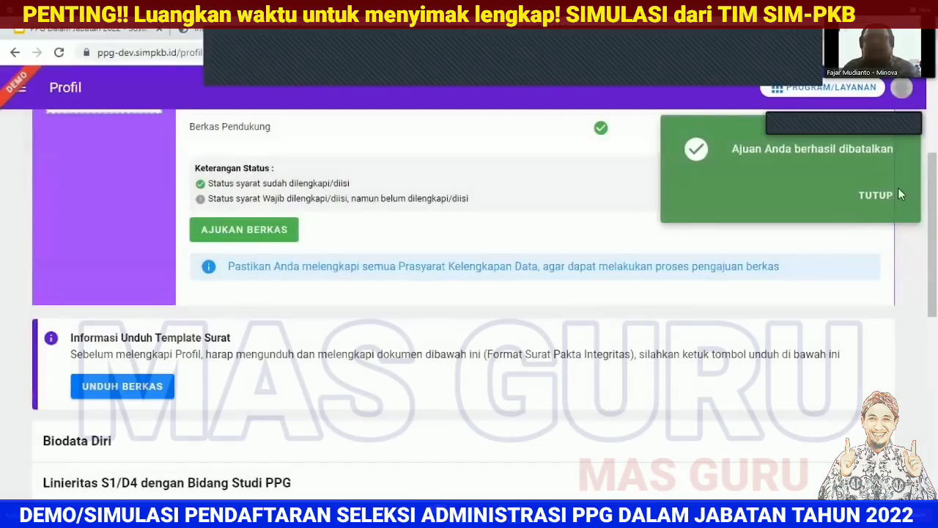
pyautogui.click(874, 194)
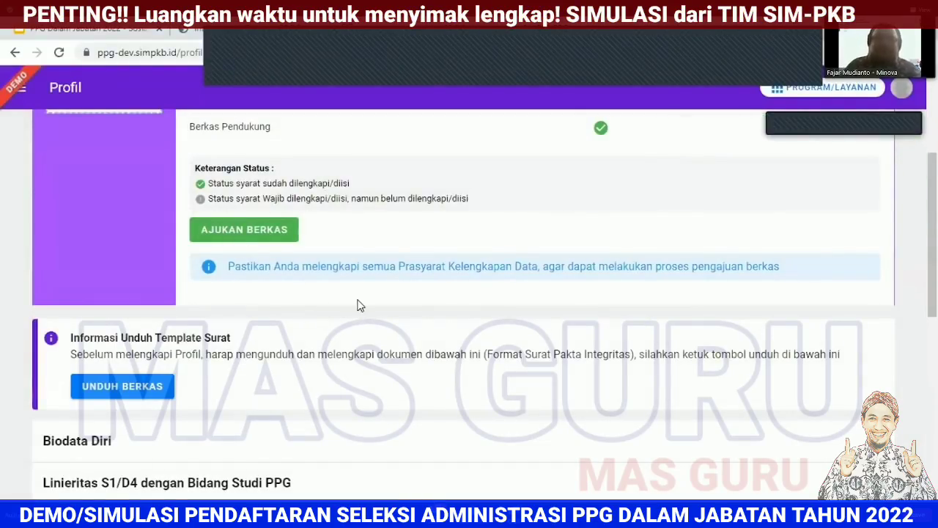
pyautogui.scroll(-7, 570, 323)
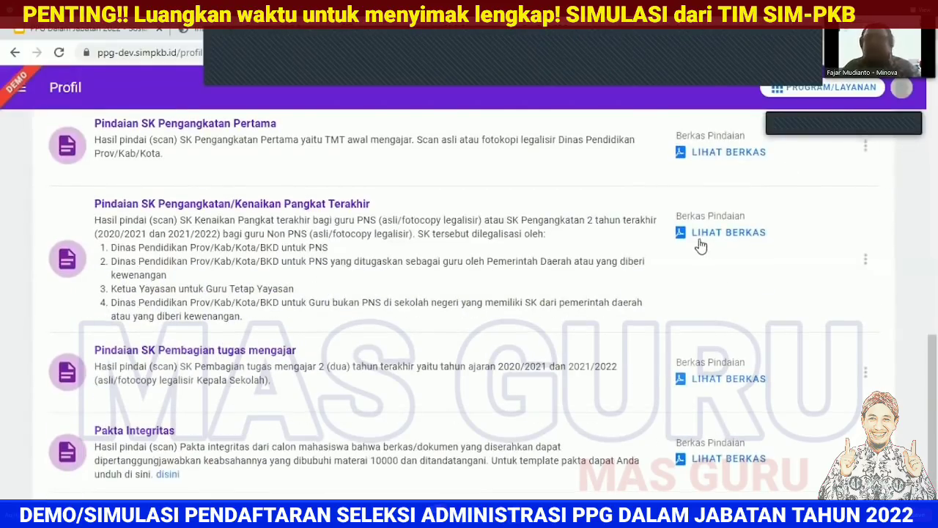
pyautogui.scroll(4, 701, 246)
pyautogui.scroll(-4, 776, 335)
pyautogui.scroll(7, 660, 359)
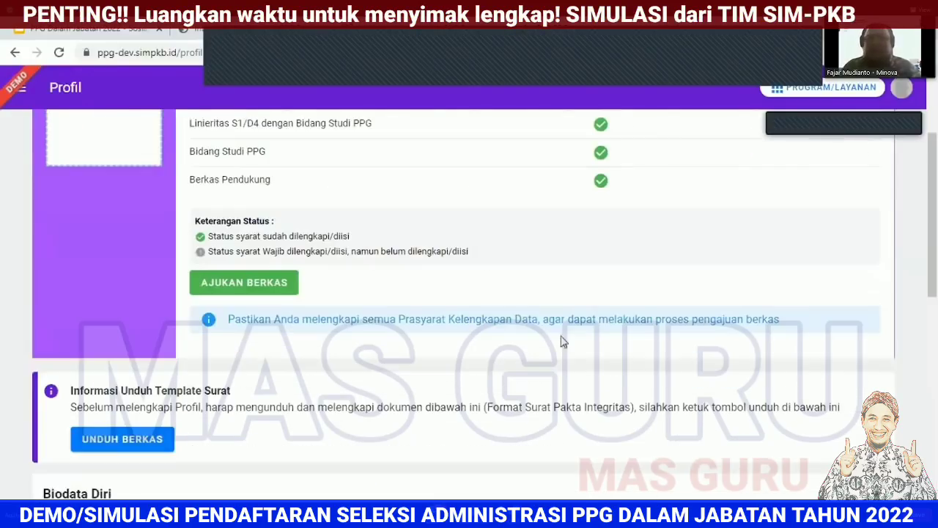
# Step: Resubmit the files, choosing Universitas Negeri Malang and Bahasa Indonesia in the LPTK survey, and confirm sending
pyautogui.click(272, 285)
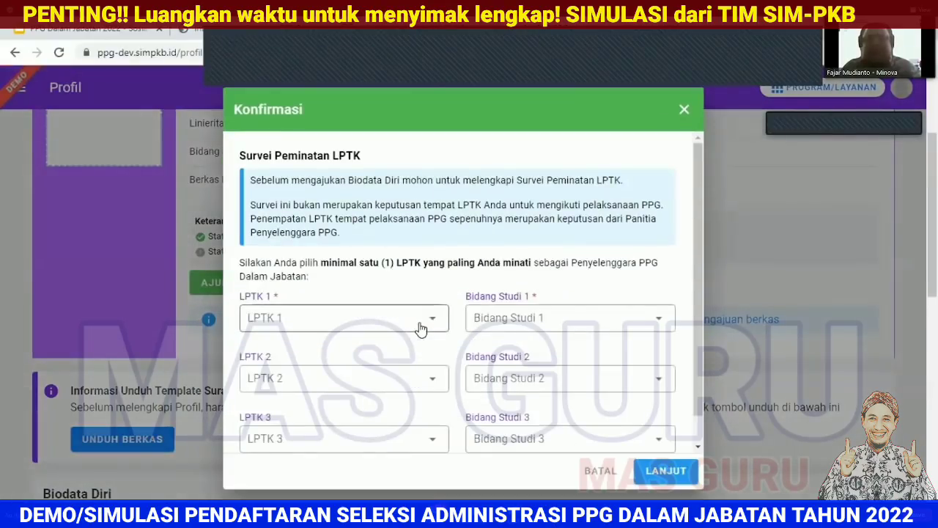
pyautogui.click(377, 321)
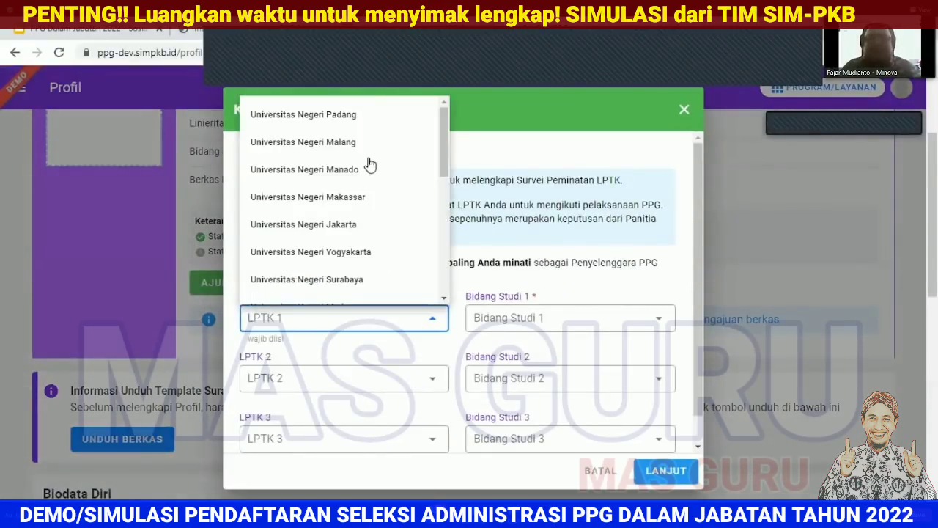
pyautogui.click(351, 141)
pyautogui.click(579, 323)
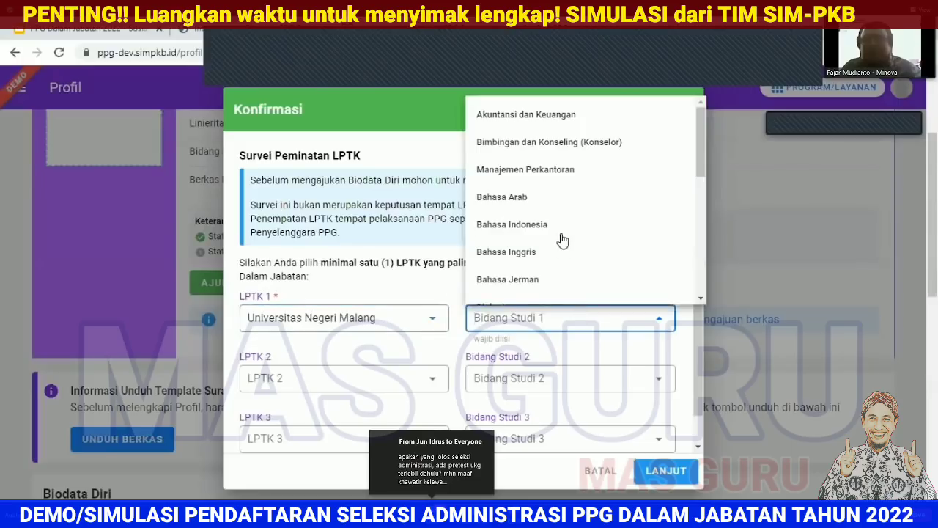
pyautogui.click(563, 224)
pyautogui.click(666, 471)
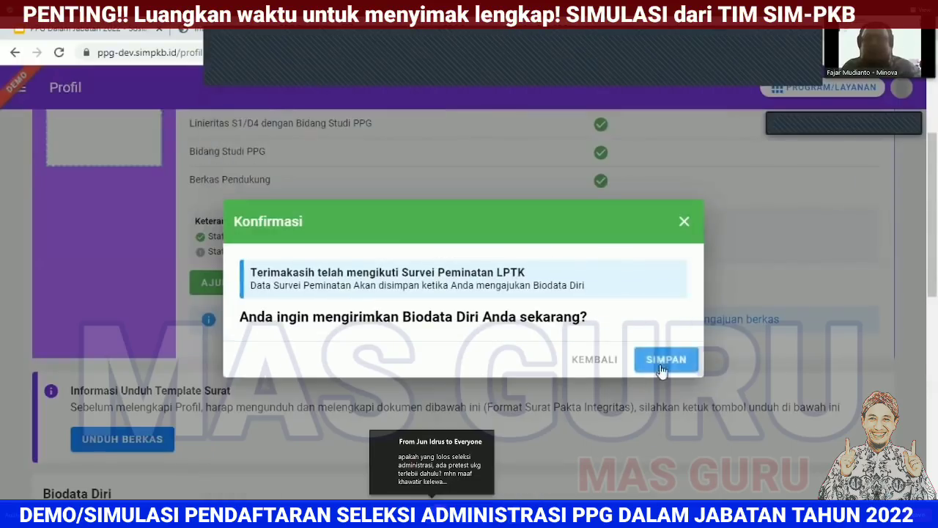
pyautogui.click(662, 359)
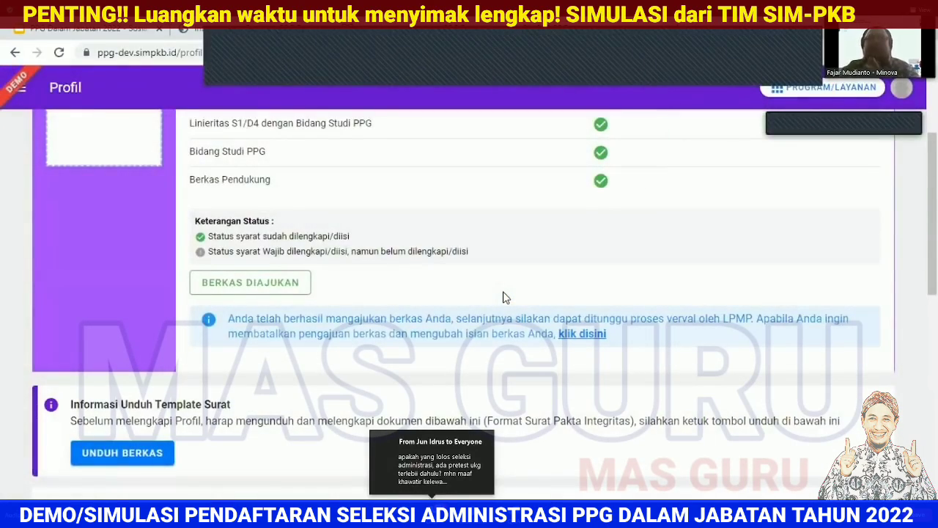
pyautogui.scroll(2, 503, 297)
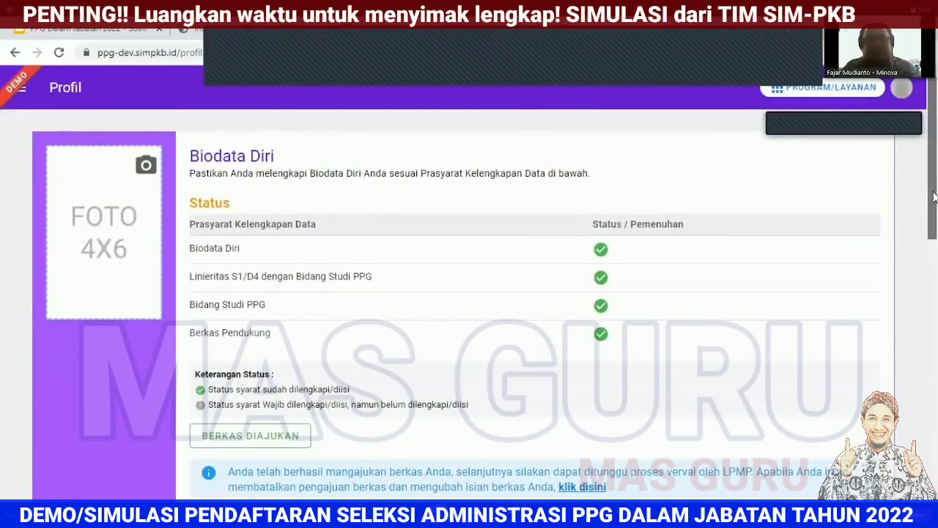
pyautogui.moveTo(935, 197); pyautogui.dragTo(935, 204)
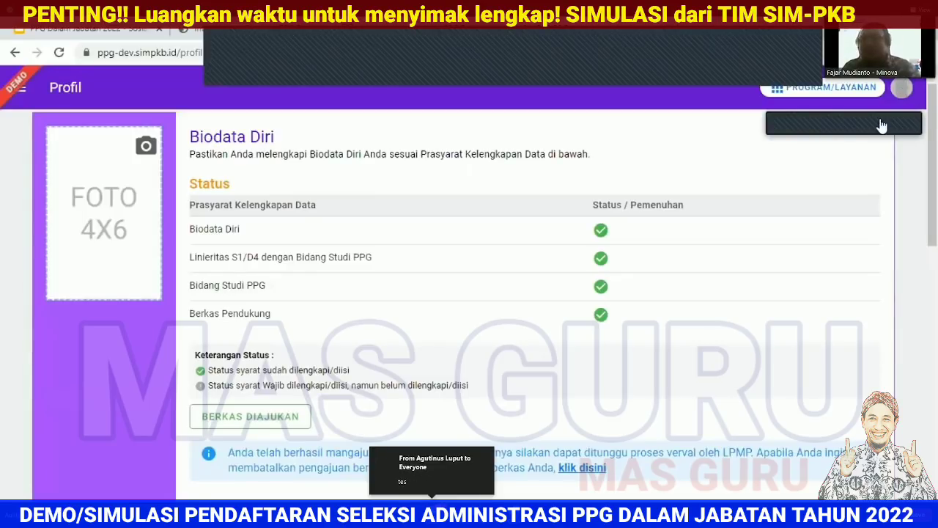
# Step: Sign out of the teacher account and return to the PPG login page
pyautogui.click(902, 88)
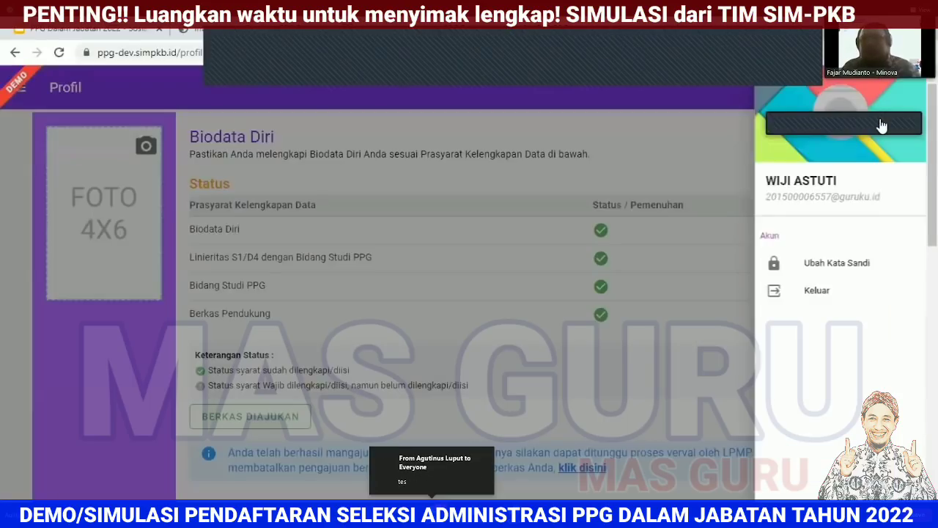
pyautogui.doubleClick(816, 196)
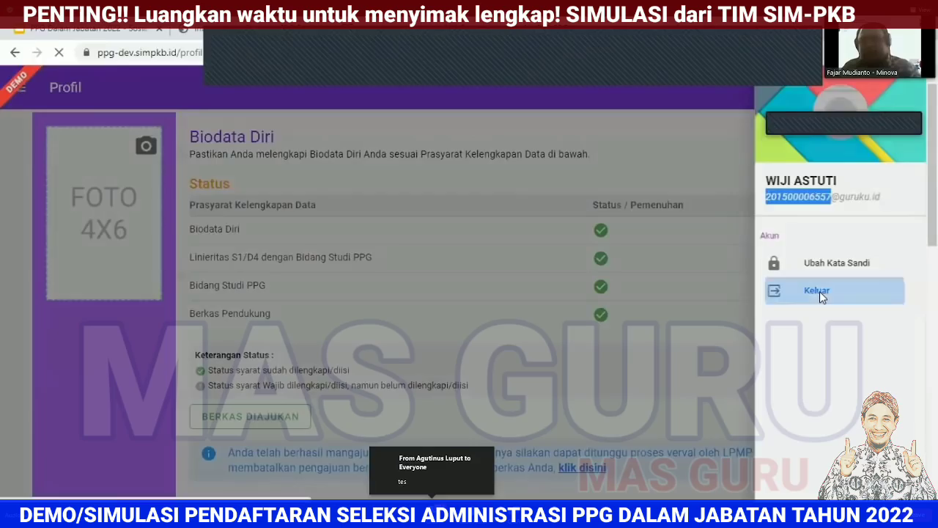
pyautogui.click(819, 291)
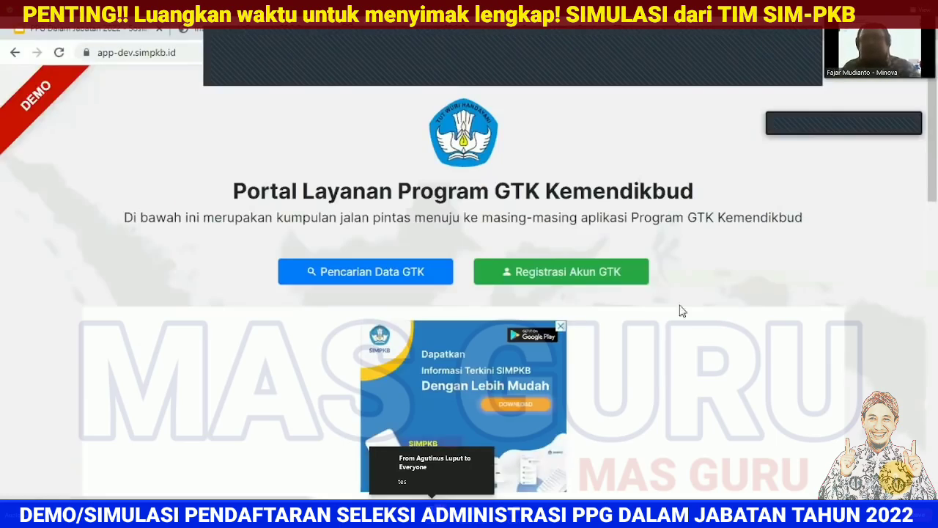
pyautogui.scroll(-6, 310, 318)
pyautogui.click(249, 222)
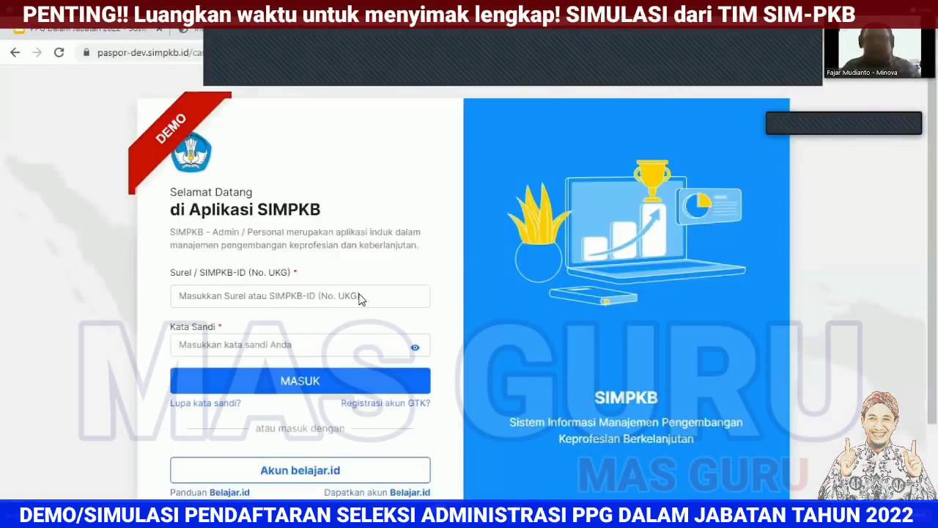
# Step: Log in with the admin username and password, dismissing the Akun Belajar.id notice
pyautogui.click(360, 298)
pyautogui.write('yaumil')
pyautogui.press('Tab')
pyautogui.write('a')
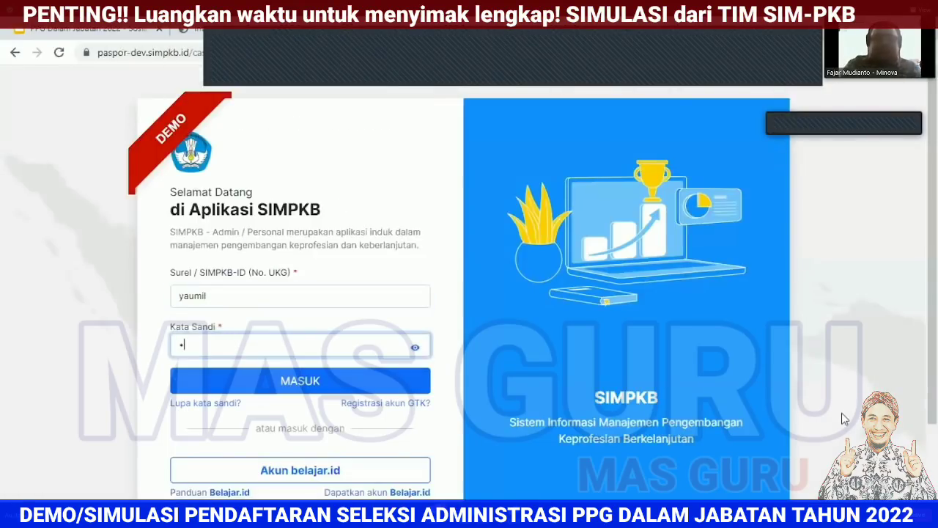
pyautogui.press('Return')
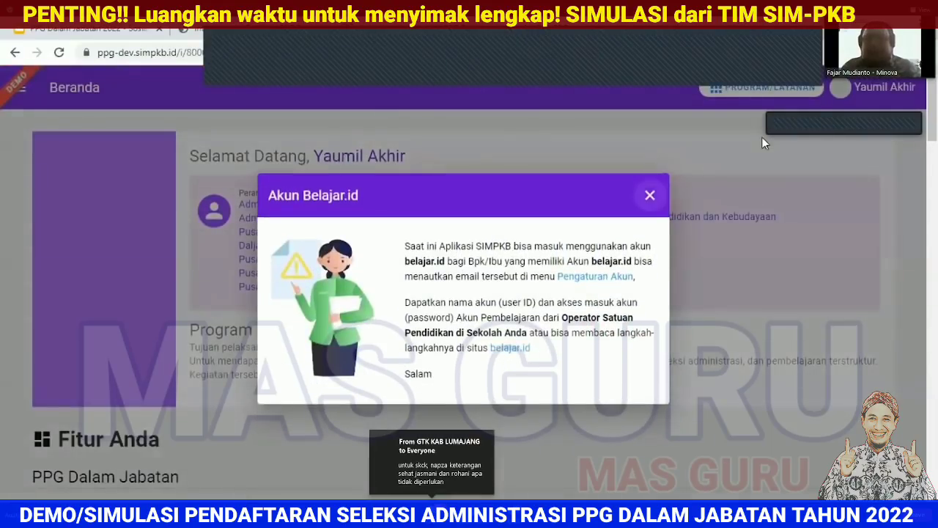
pyautogui.click(762, 136)
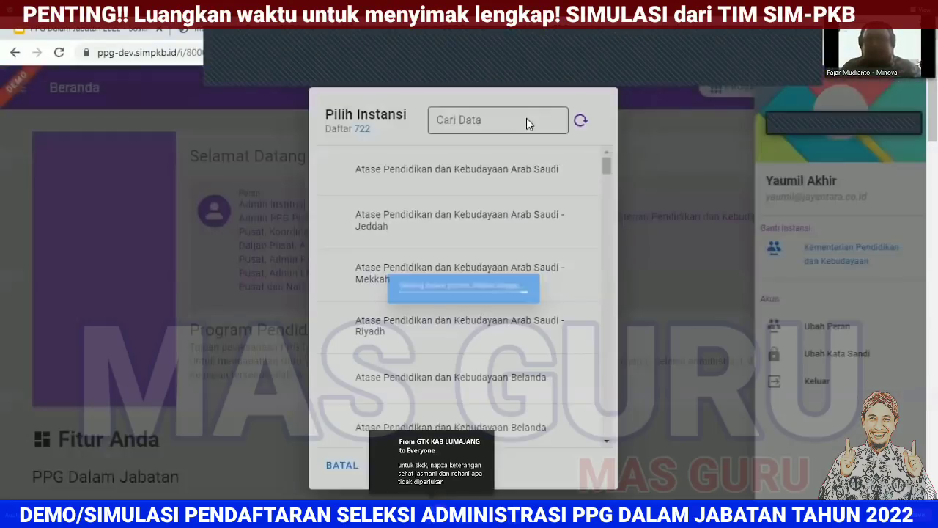
# Step: Search 'jawa timur' and switch the institution to LPMP Prop. Jawa Timur
pyautogui.click(527, 119)
pyautogui.write('jawa')
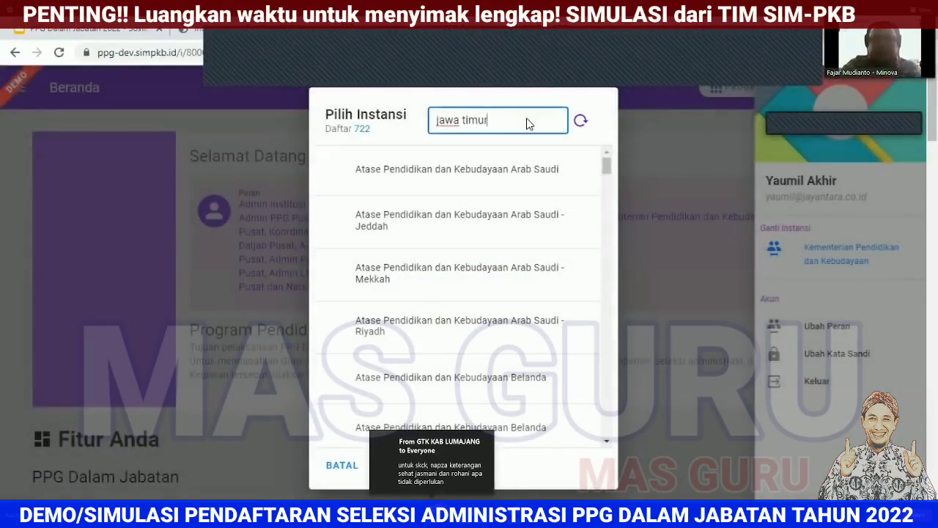
pyautogui.write(' timur')
pyautogui.press('Return')
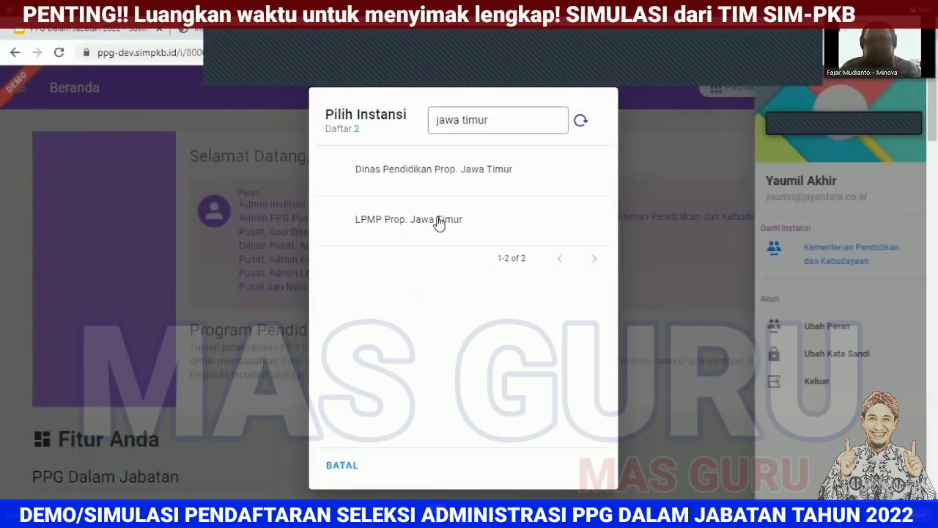
pyautogui.click(438, 220)
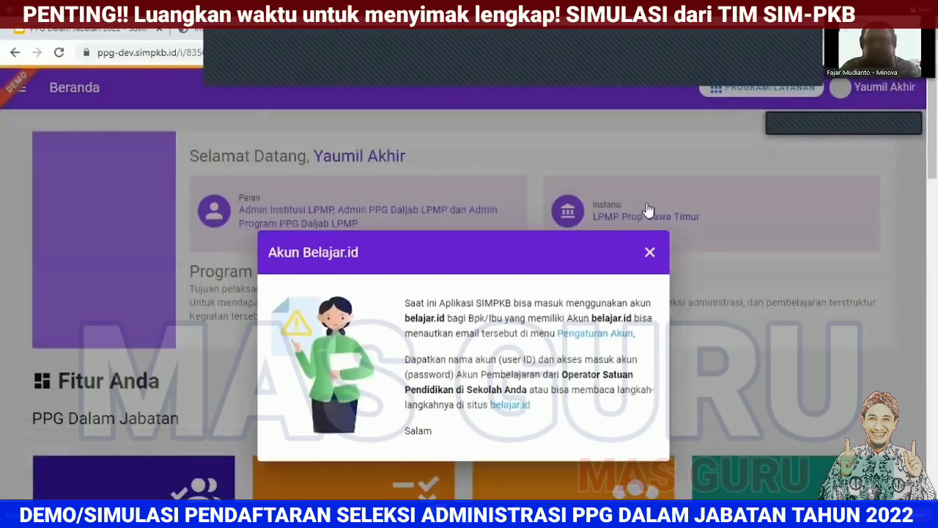
pyautogui.click(649, 202)
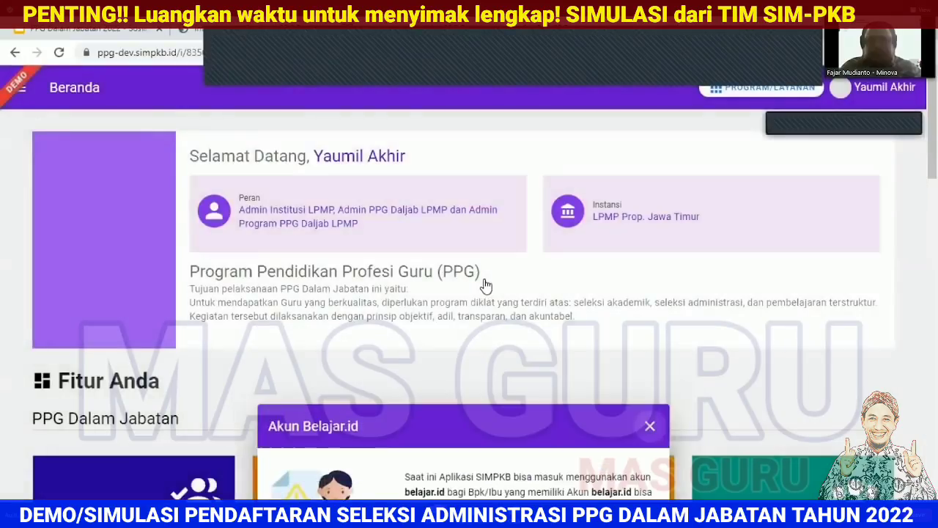
pyautogui.scroll(-4, 461, 270)
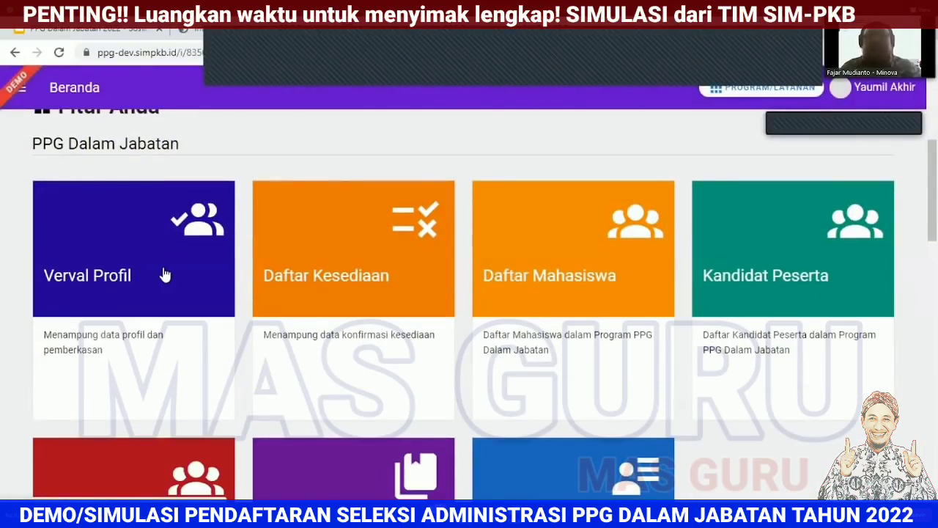
# Step: Open Verval Profil, browse the candidate list, and choose PERIKSA on the first Diajukan candidate
pyautogui.click(165, 275)
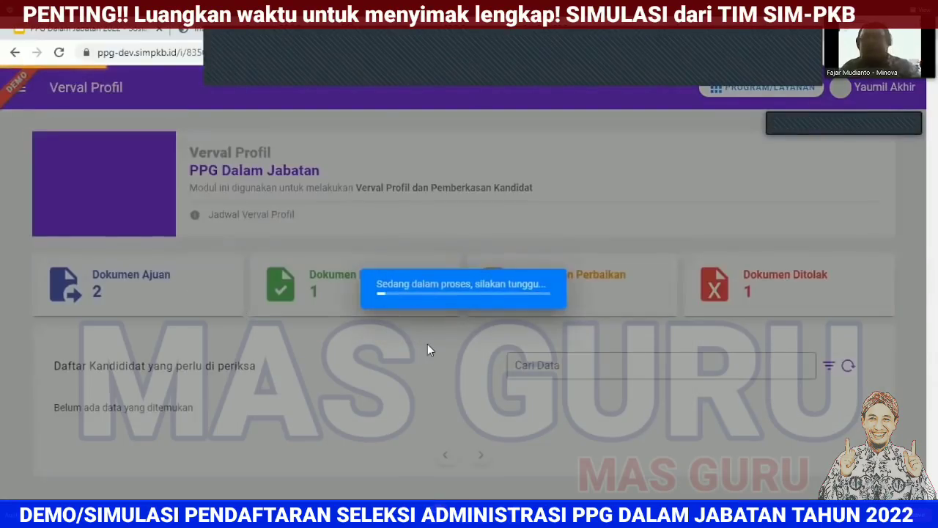
pyautogui.scroll(-3, 315, 300)
pyautogui.scroll(-2, 379, 339)
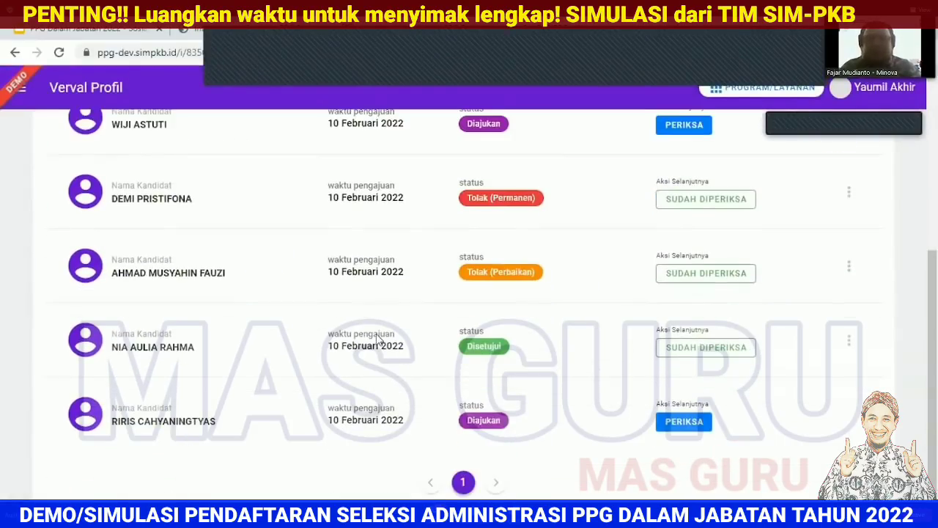
pyautogui.scroll(2, 379, 339)
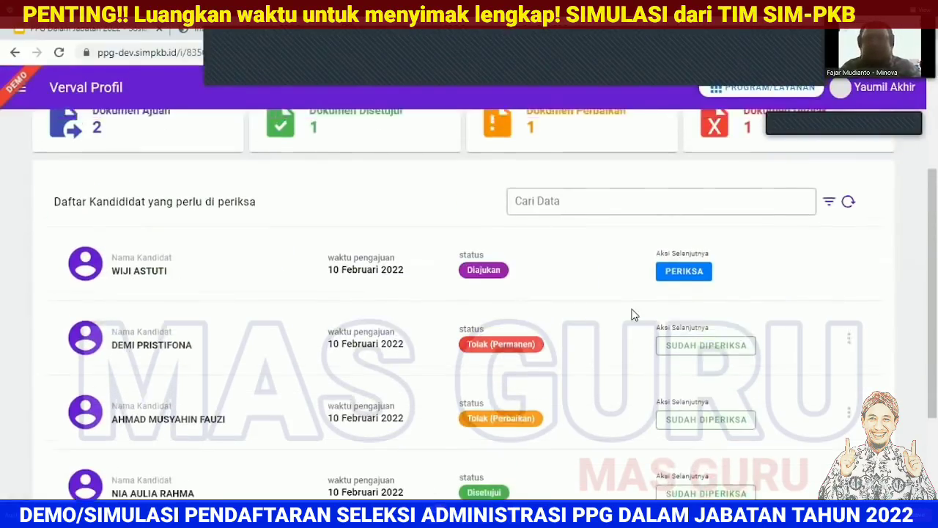
pyautogui.scroll(-1, 634, 315)
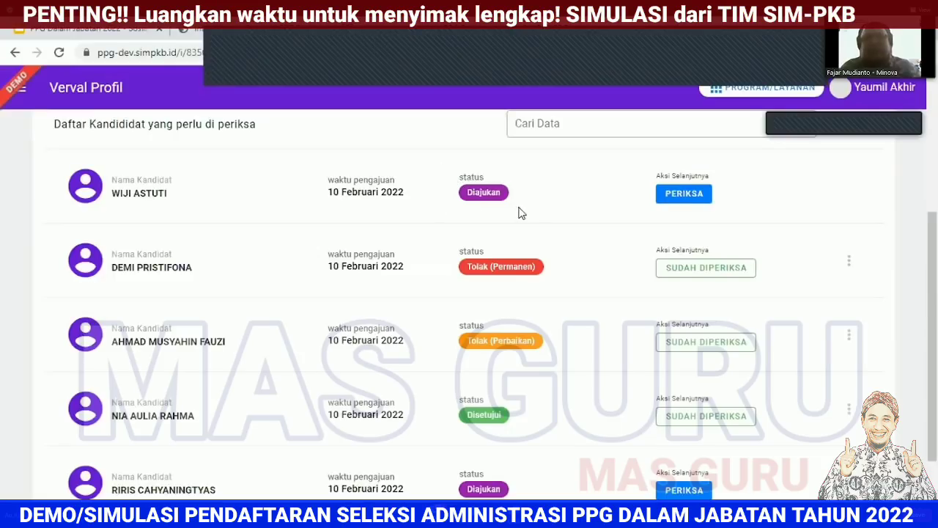
pyautogui.click(682, 195)
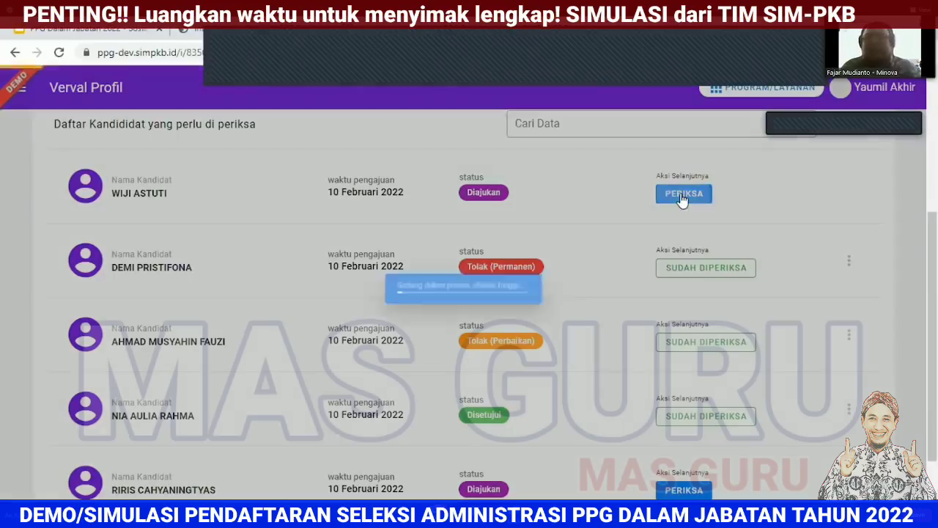
# Step: Scroll through the candidate's Pemeriksaan Dokumen Administrasi page
pyautogui.scroll(-3, 689, 206)
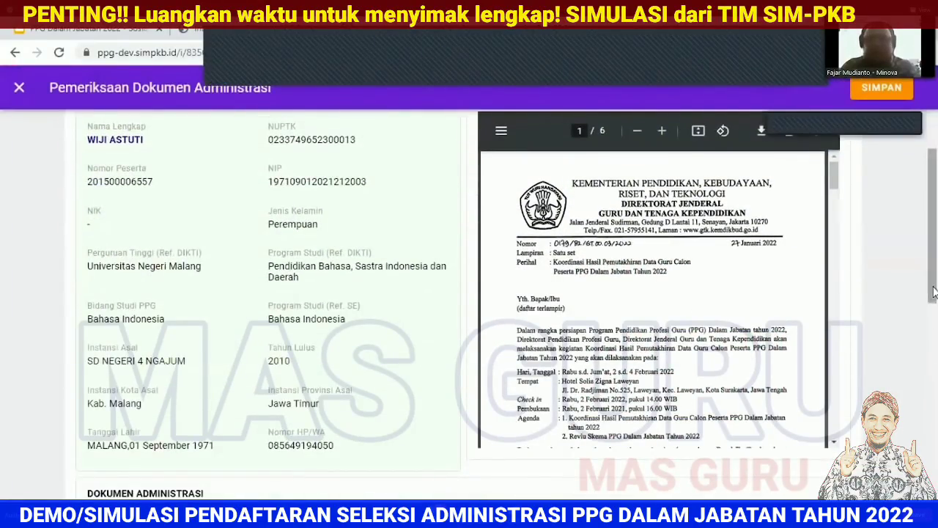
pyautogui.scroll(1, 932, 308)
pyautogui.moveTo(836, 209); pyautogui.dragTo(836, 183)
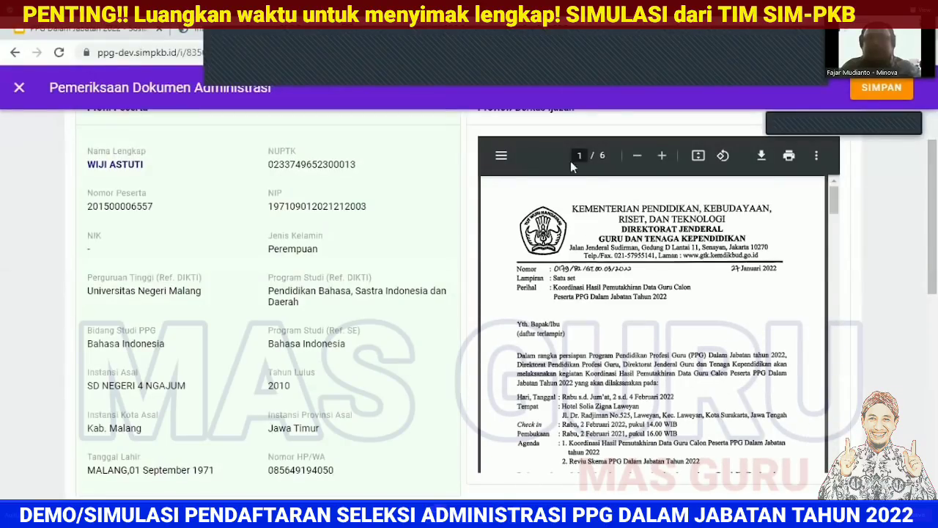
pyautogui.moveTo(935, 225); pyautogui.dragTo(923, 373)
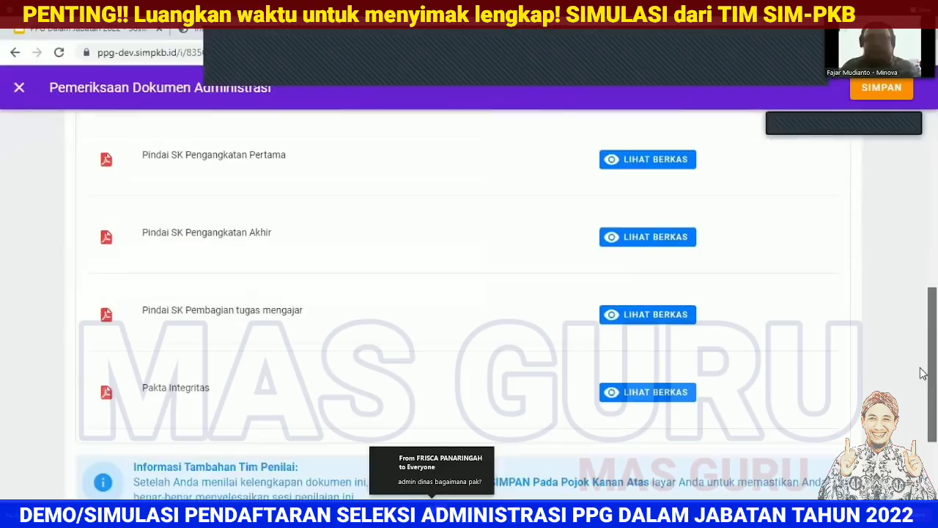
# Step: Preview the first appointment, latest appointment and teaching assignment letter scans in turn
pyautogui.click(651, 160)
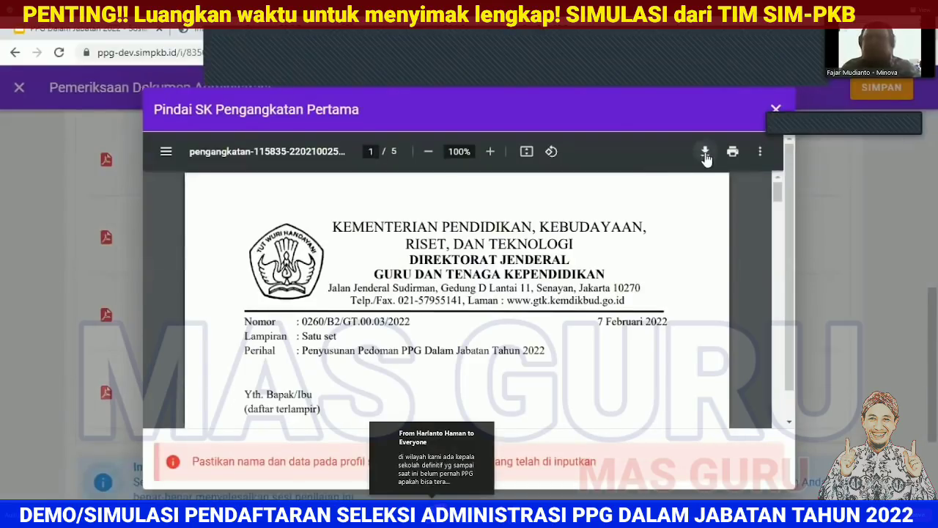
pyautogui.click(777, 109)
pyautogui.click(645, 237)
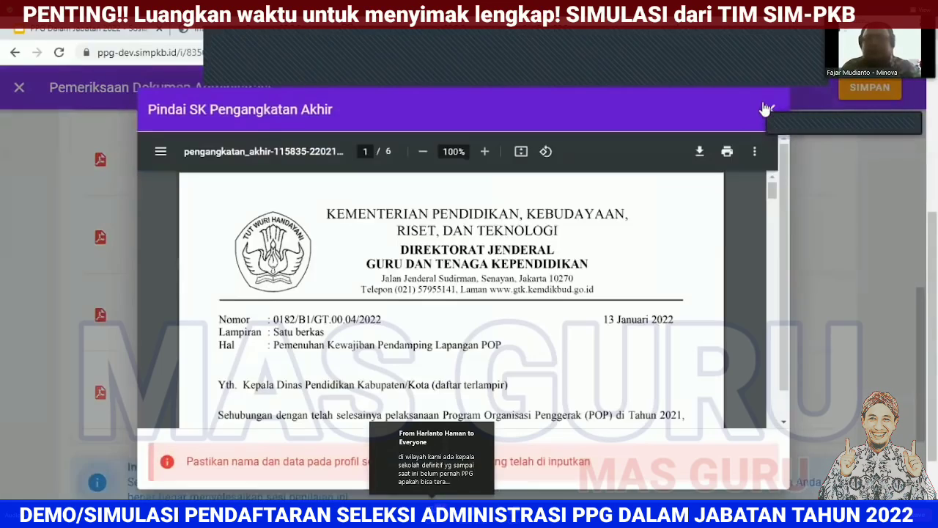
pyautogui.press('Escape')
pyautogui.click(623, 315)
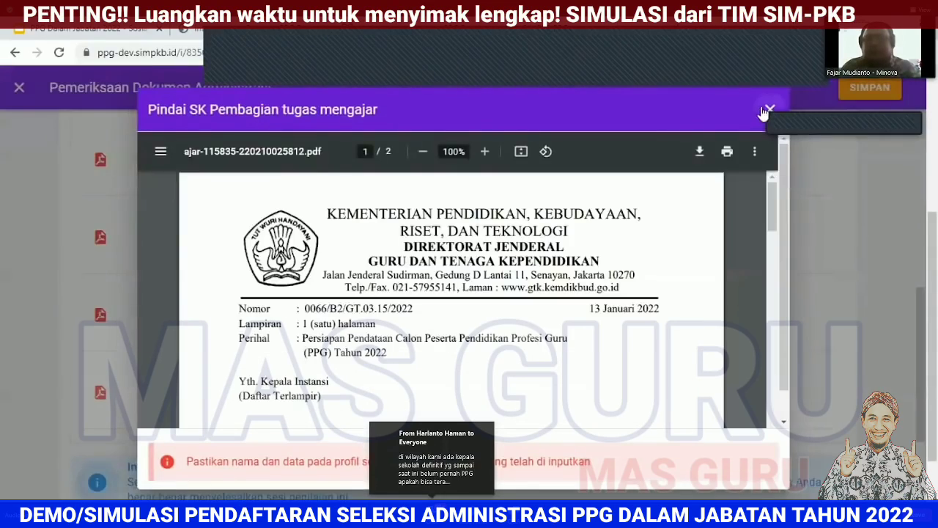
pyautogui.click(770, 109)
pyautogui.scroll(-3, 779, 302)
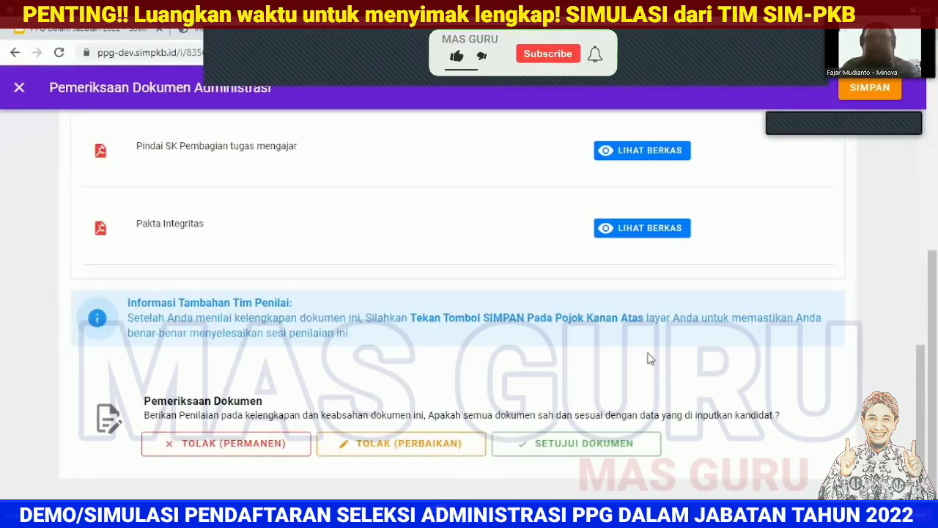
# Step: Set the verdict to TOLAK (PERBAIKAN) rather than permanent rejection
pyautogui.click(410, 445)
pyautogui.scroll(-2, 503, 398)
pyautogui.click(360, 356)
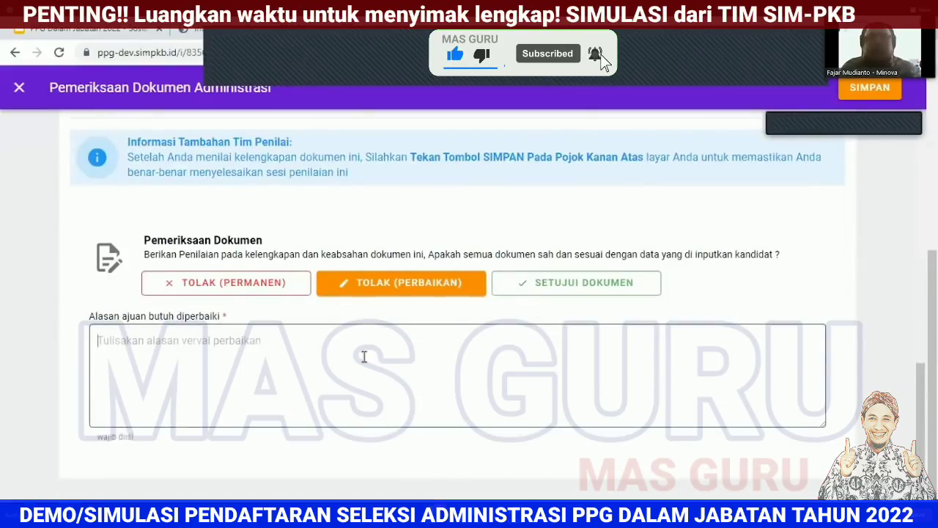
pyautogui.click(228, 288)
pyautogui.click(196, 349)
pyautogui.click(415, 288)
pyautogui.click(620, 365)
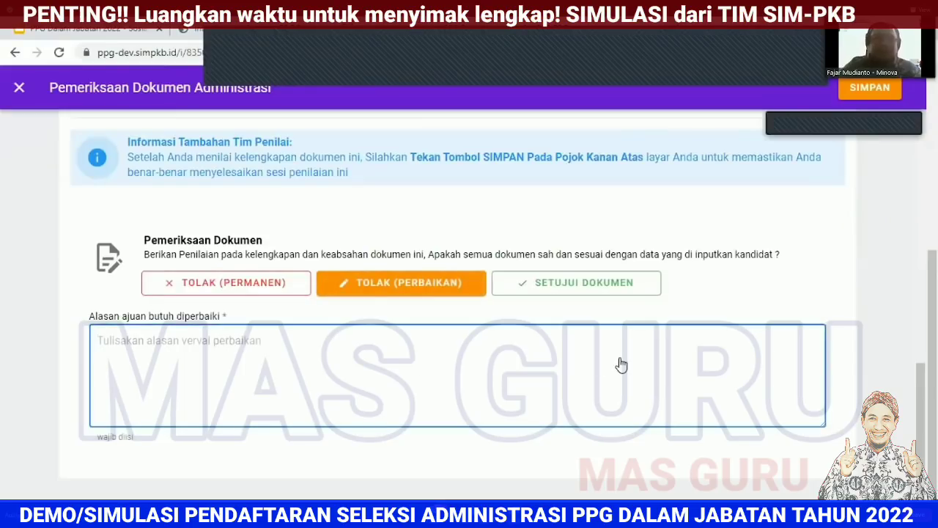
# Step: Enter 'Mohon unggah scan ijazah yang lebih jelas.' as the reason, save, and confirm with YA
pyautogui.write('Mohon perbai')
pyautogui.press('BackSpace')
pyautogui.press('BackSpace')
pyautogui.press('BackSpace')
pyautogui.press('BackSpace')
pyautogui.press('BackSpace')
pyautogui.press('BackSpace')
pyautogui.write('unggah ')
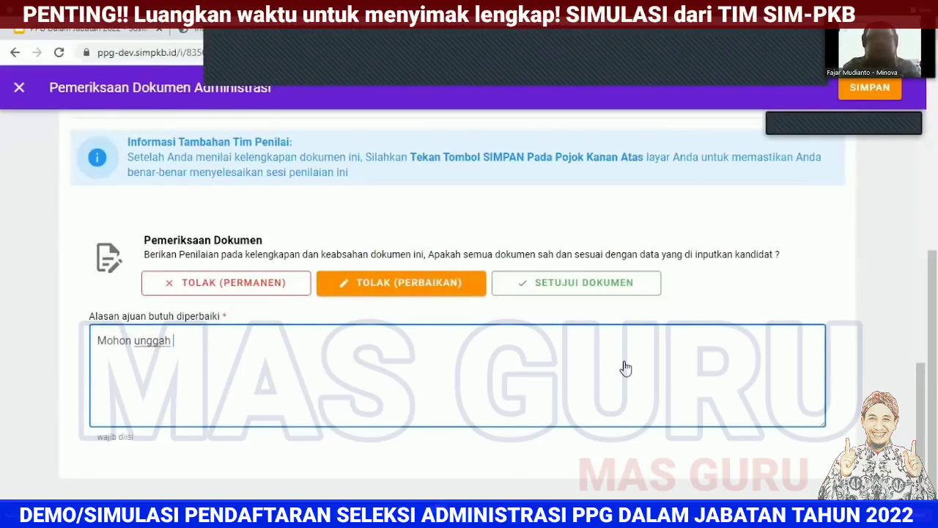
pyautogui.write('scan ijazah yang lebi')
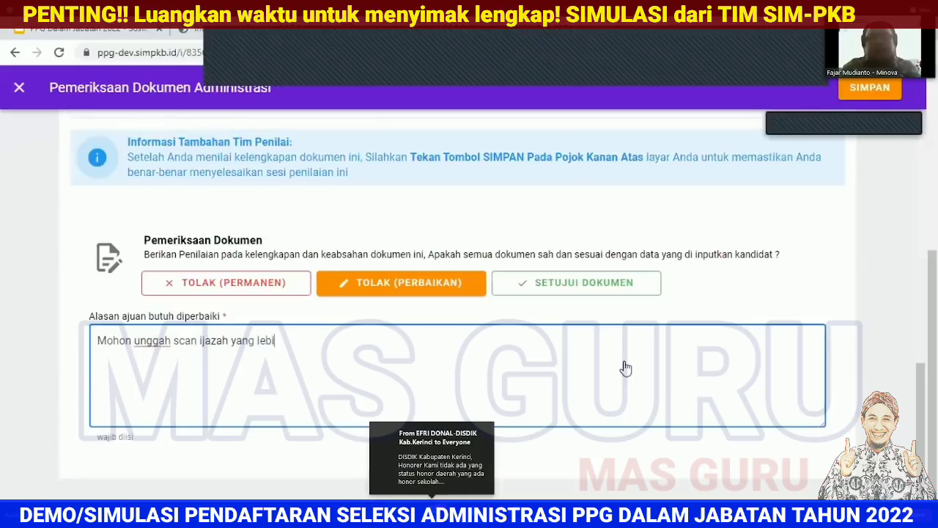
pyautogui.write('h jelas.')
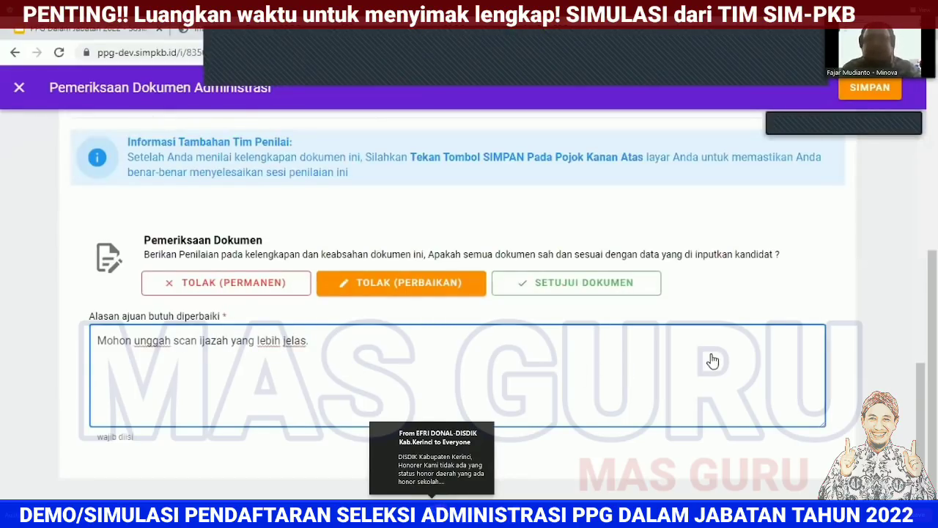
pyautogui.click(866, 88)
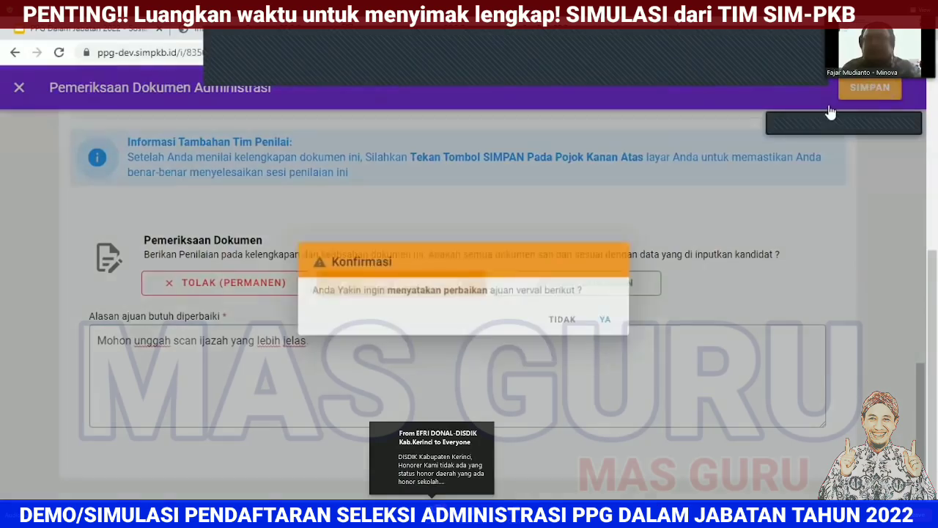
pyautogui.click(627, 324)
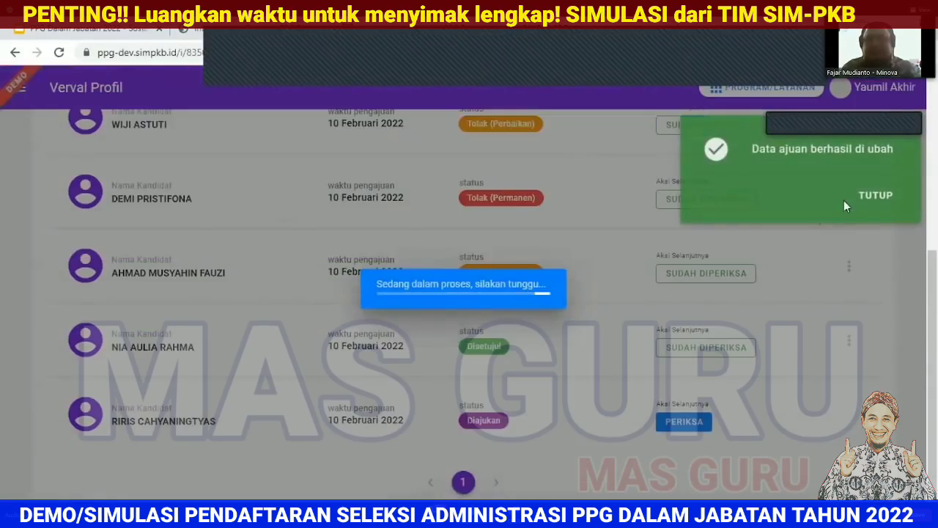
pyautogui.scroll(2, 407, 261)
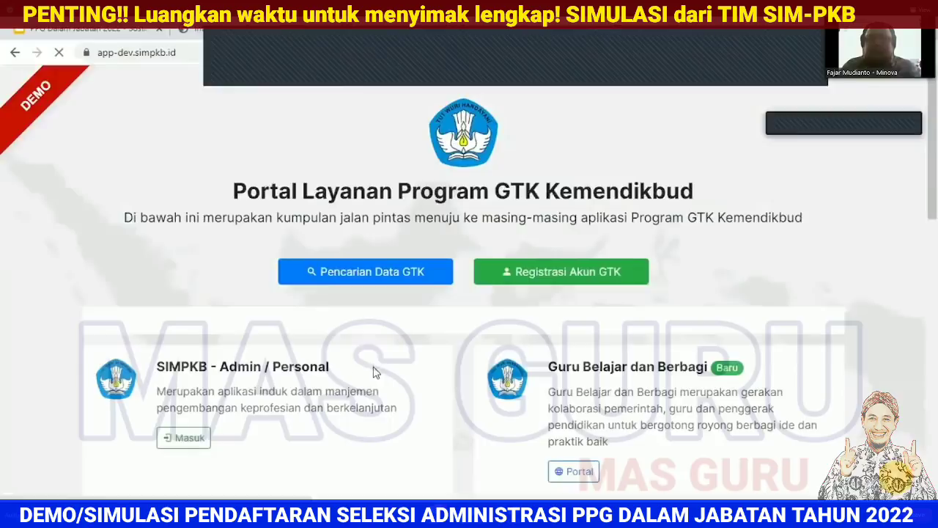
# Step: Sign in to PPG with the teacher's e-mail and password and open her Biodata Diri profile
pyautogui.scroll(-3, 246, 396)
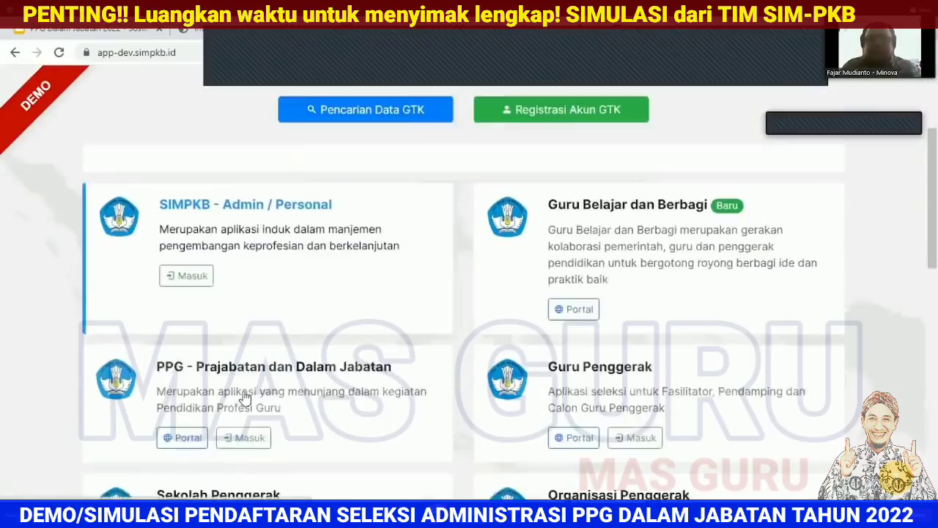
pyautogui.click(245, 397)
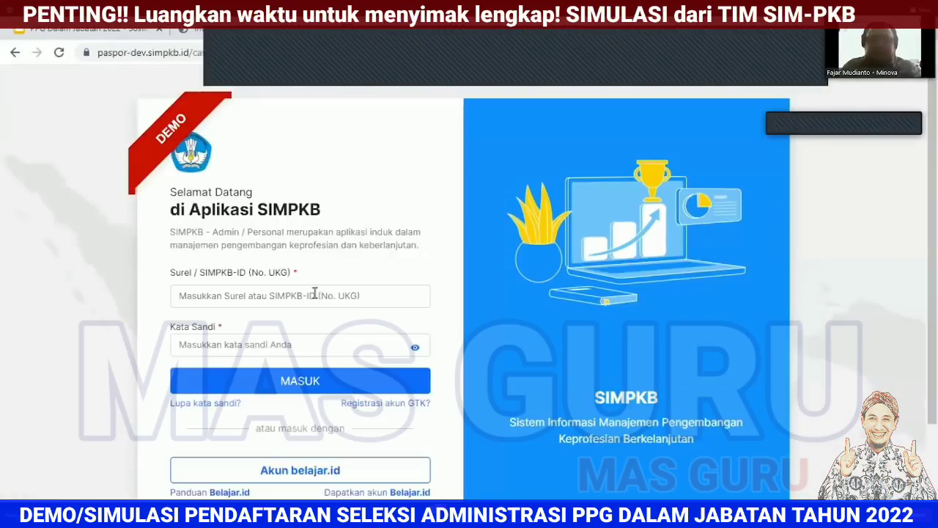
pyautogui.click(315, 294)
pyautogui.hotkey('ctrl', 'v')
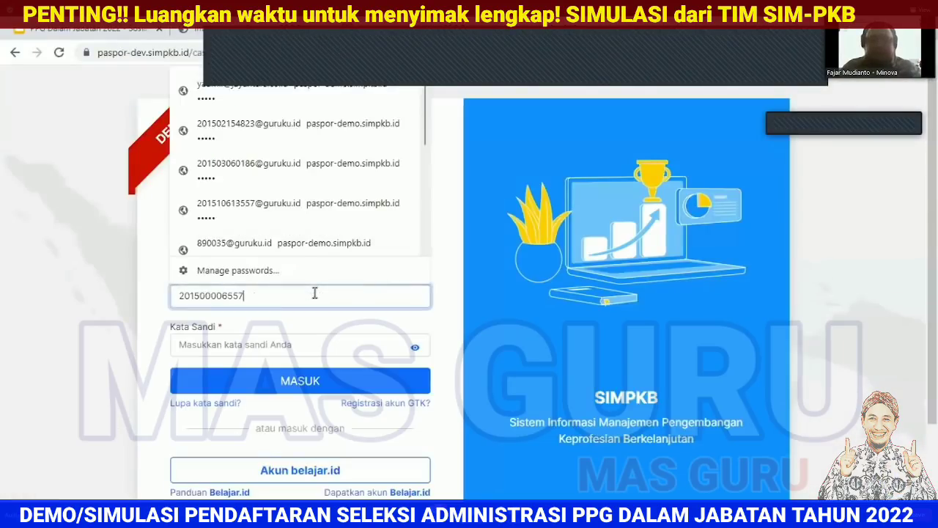
pyautogui.write('@guruku.id')
pyautogui.click(277, 345)
pyautogui.write('•••')
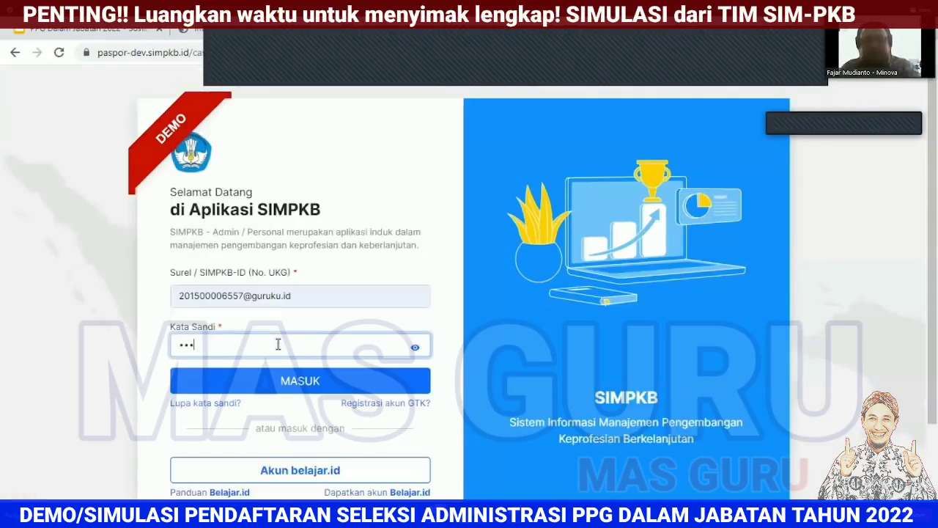
pyautogui.write('••')
pyautogui.click(287, 392)
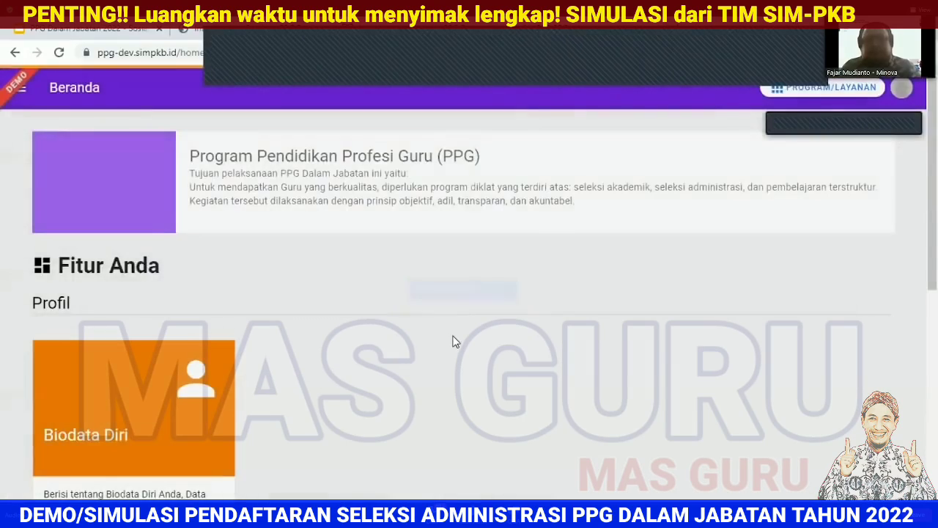
pyautogui.scroll(-3, 242, 264)
pyautogui.click(168, 235)
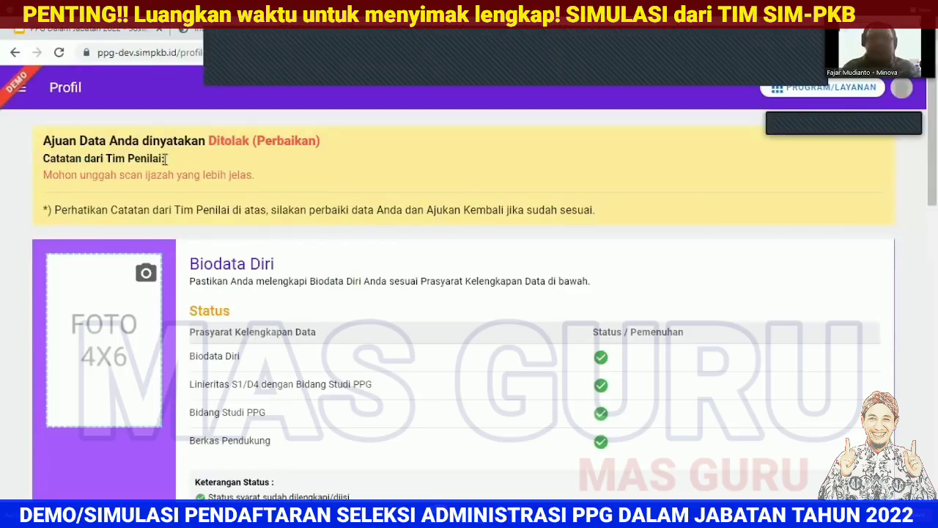
# Step: Expand the Linieritas S1/D4 details section on the teacher's profile
pyautogui.scroll(-3, 253, 176)
pyautogui.scroll(-5, 258, 185)
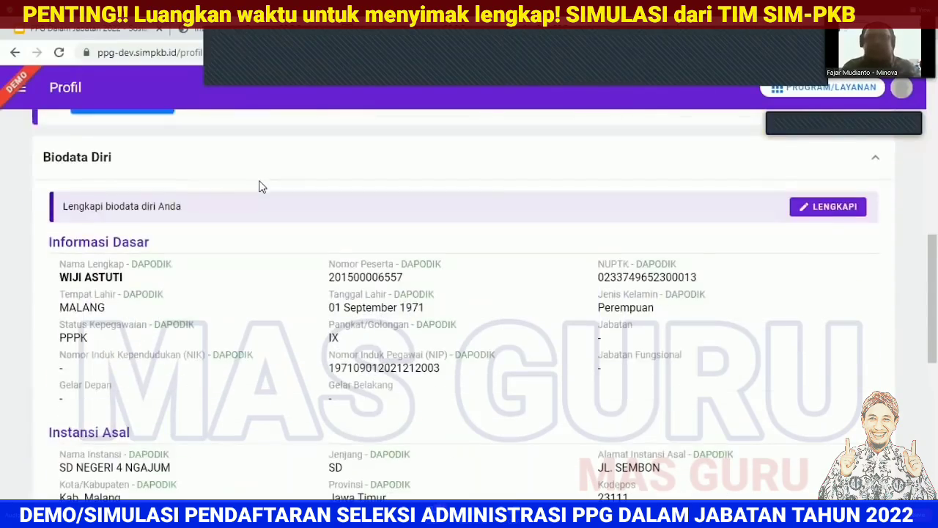
pyautogui.scroll(8, 262, 186)
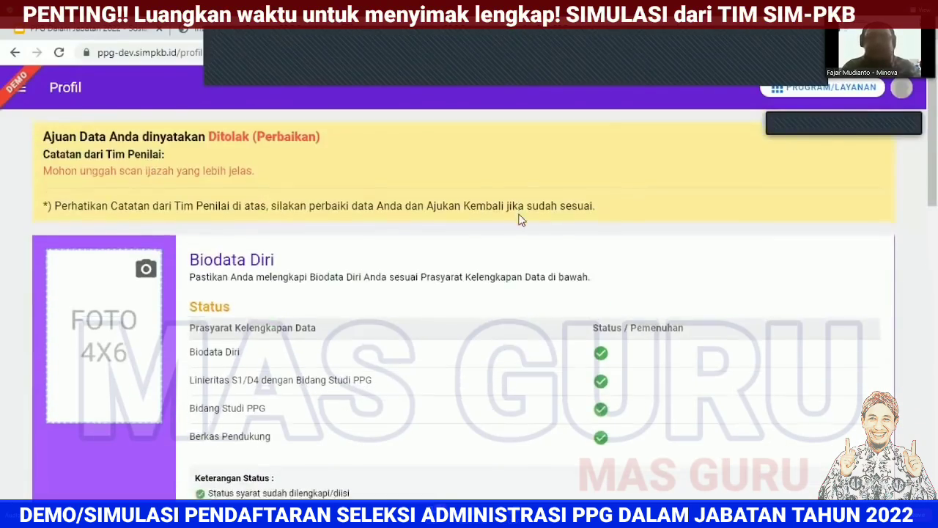
pyautogui.scroll(-10, 521, 220)
pyautogui.scroll(-4, 521, 220)
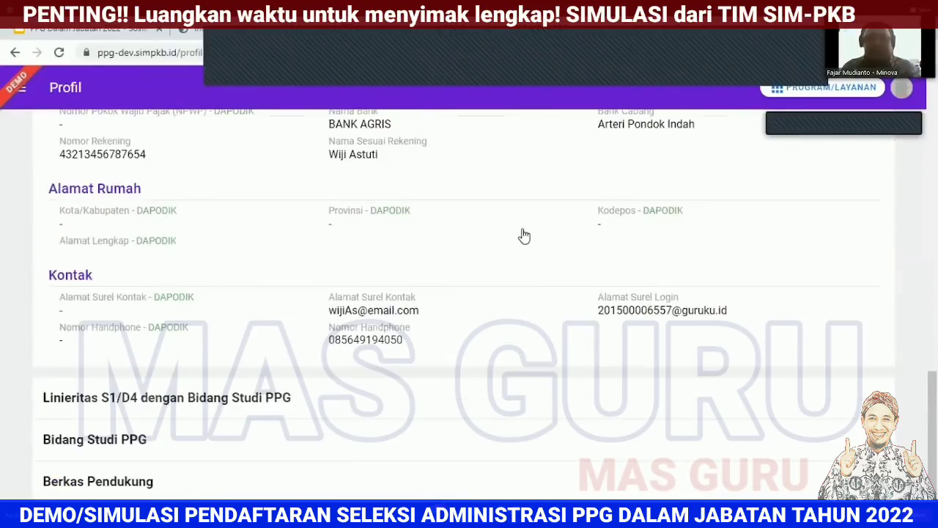
pyautogui.click(540, 392)
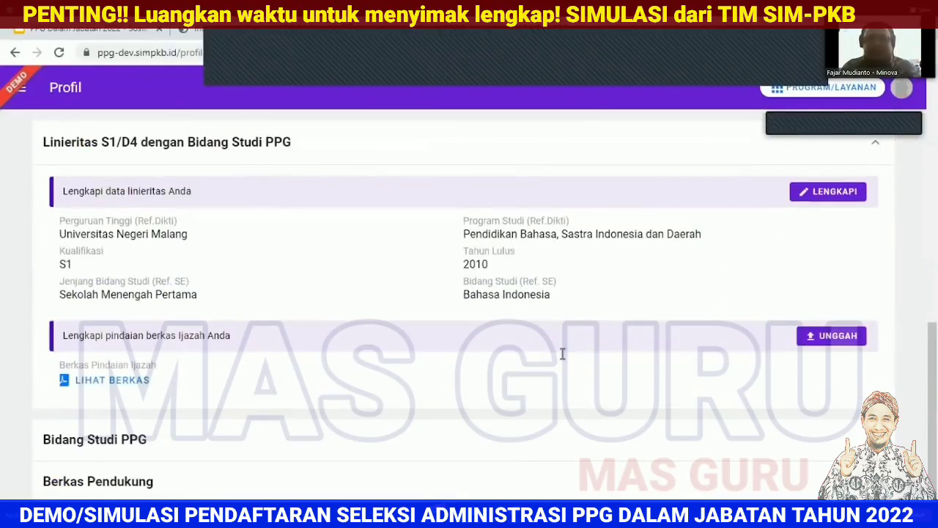
pyautogui.scroll(9, 759, 348)
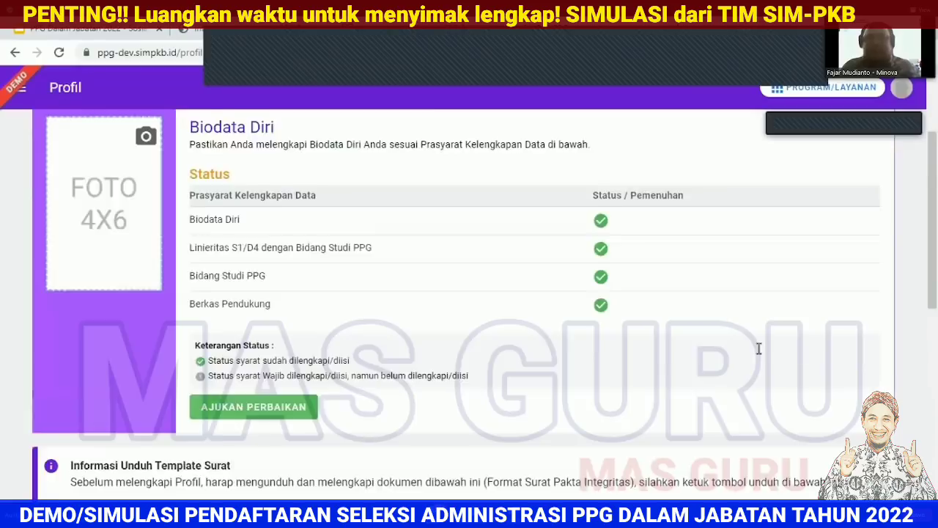
pyautogui.scroll(-4, 758, 348)
pyautogui.scroll(4, 322, 275)
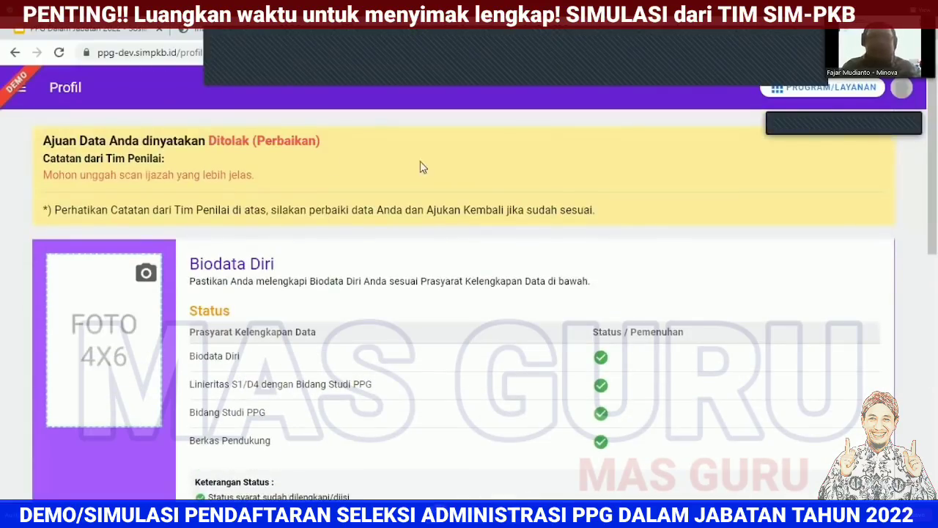
pyautogui.scroll(-9, 609, 254)
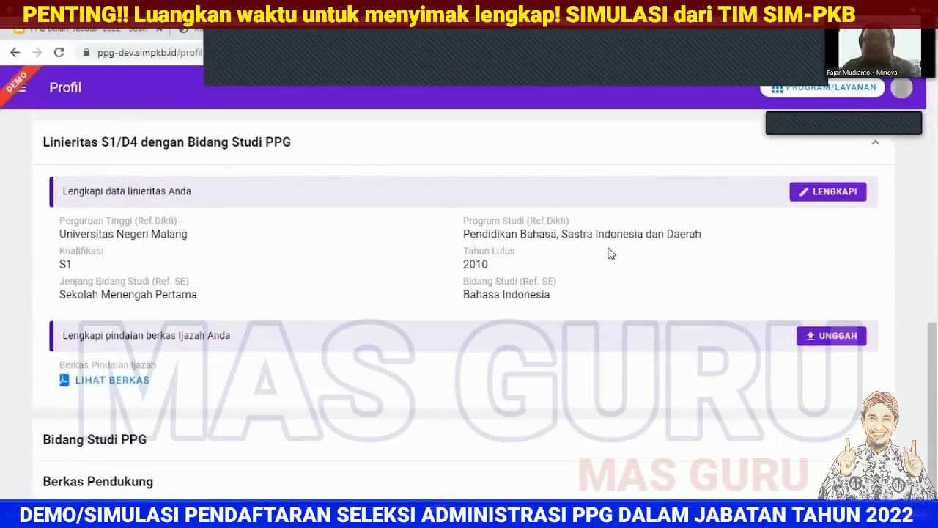
# Step: Upload a new 974.6 kB diploma PDF and save it
pyautogui.click(829, 340)
pyautogui.click(712, 248)
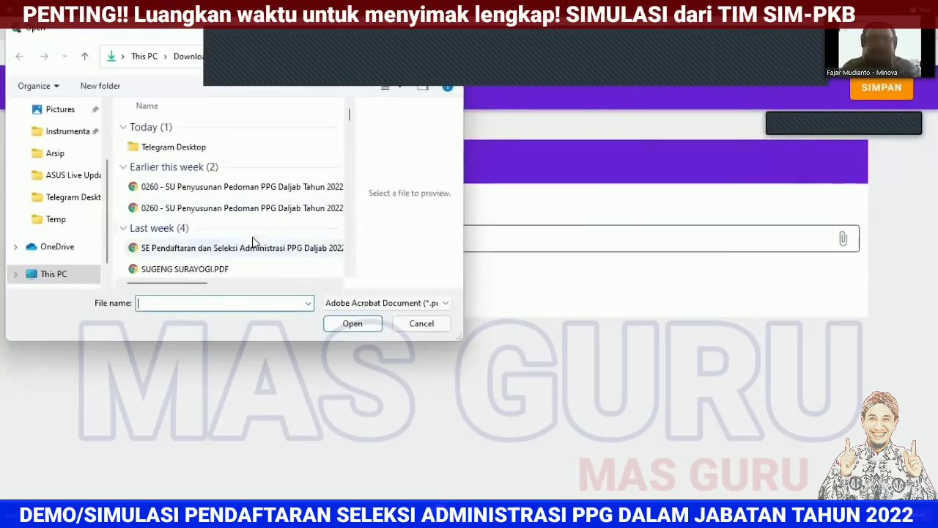
pyautogui.doubleClick(245, 253)
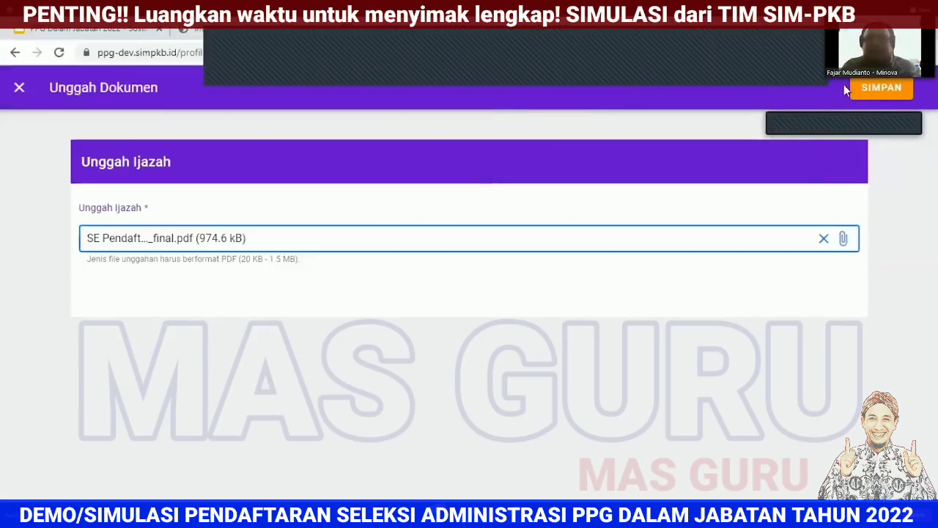
pyautogui.click(879, 87)
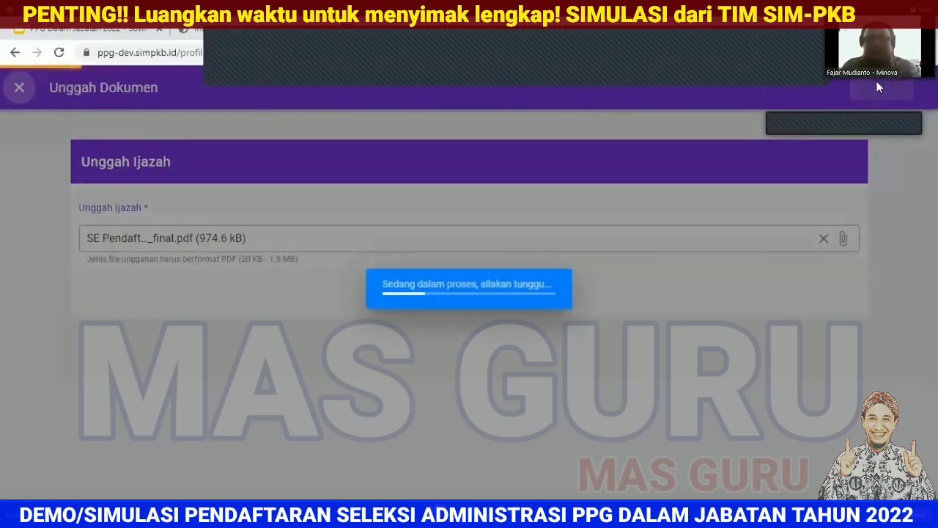
pyautogui.scroll(10, 653, 345)
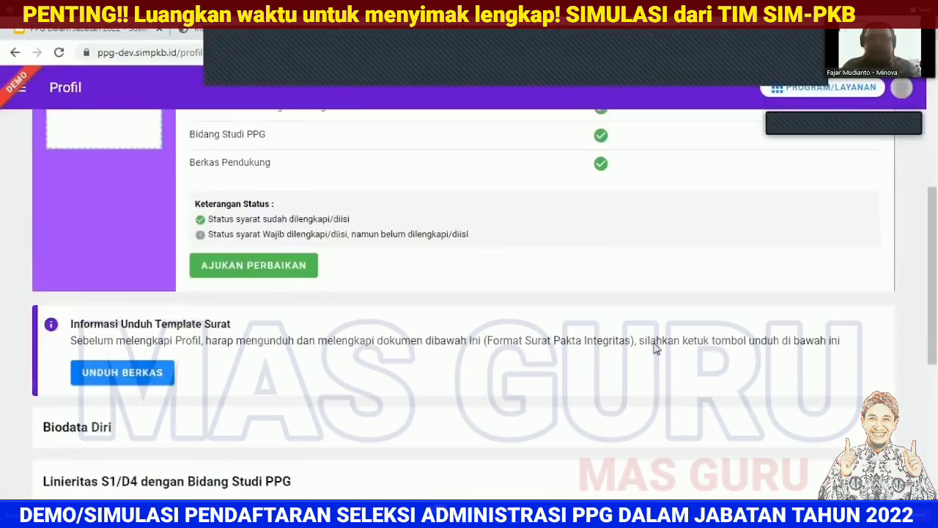
pyautogui.scroll(-5, 330, 205)
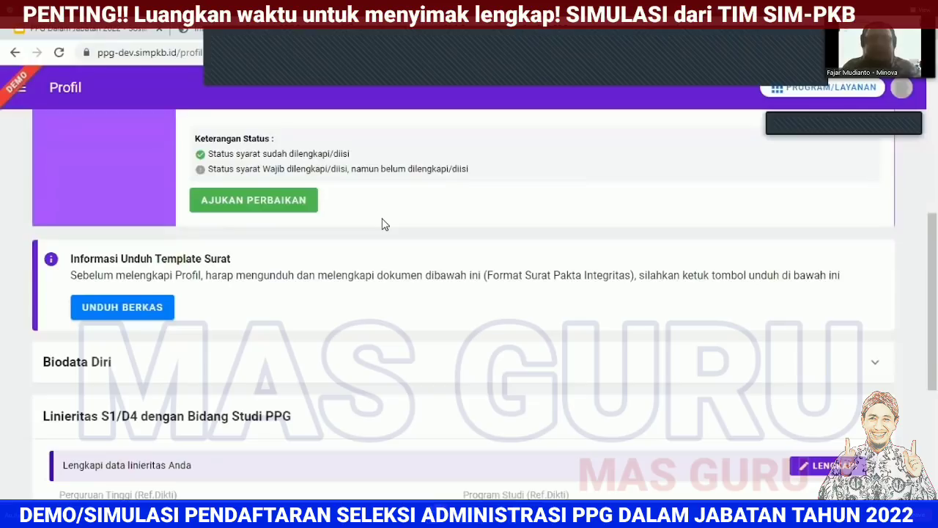
pyautogui.scroll(2, 423, 314)
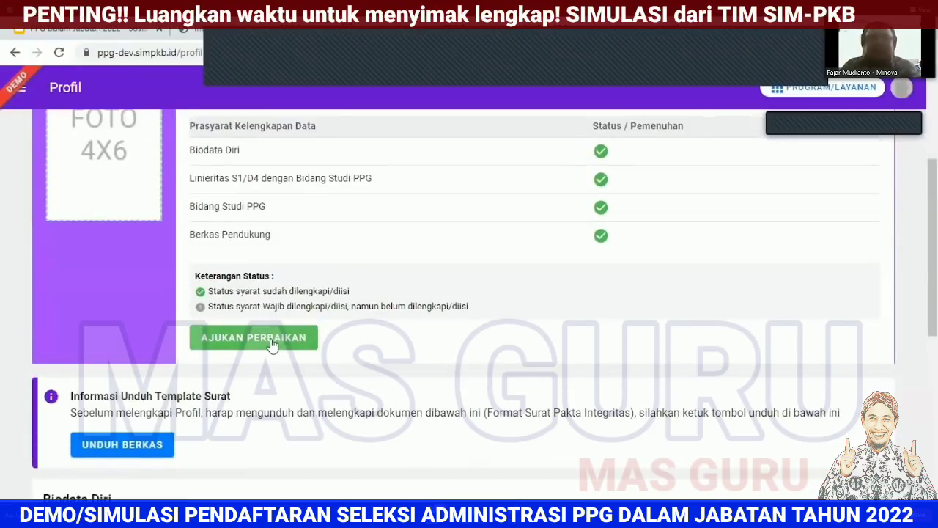
pyautogui.scroll(-4, 559, 350)
pyautogui.scroll(1, 696, 412)
pyautogui.scroll(4, 696, 412)
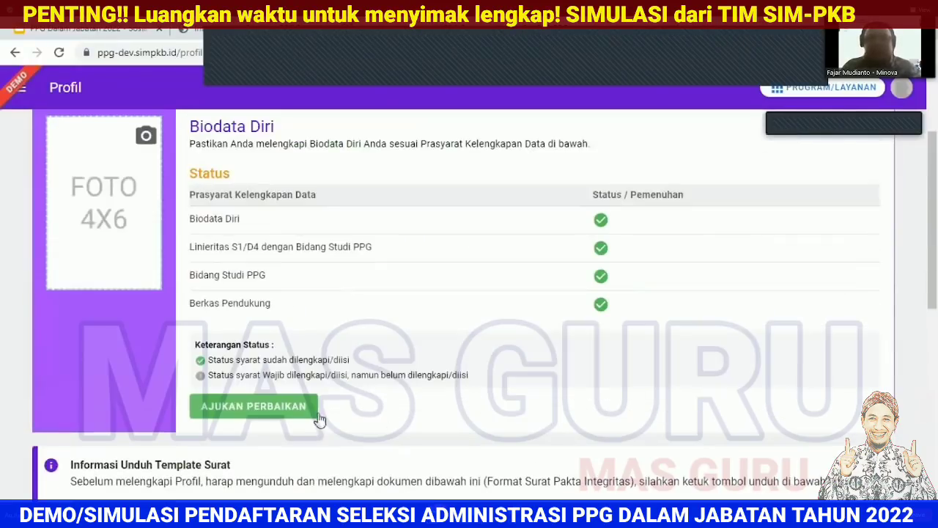
# Step: Resubmit the profile, choosing Universitas Negeri Malang and Bahasa Indonesia as LPTK 1 preference
pyautogui.click(283, 414)
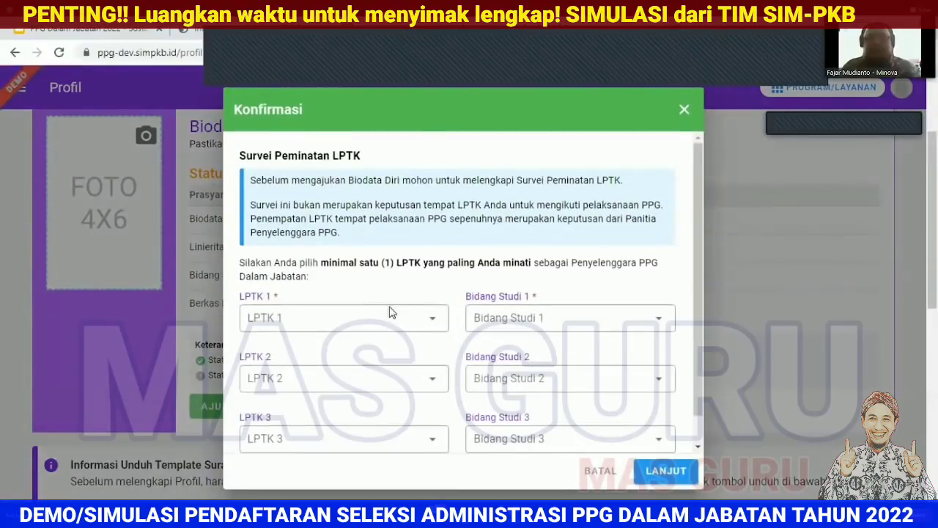
pyautogui.click(423, 335)
pyautogui.click(402, 140)
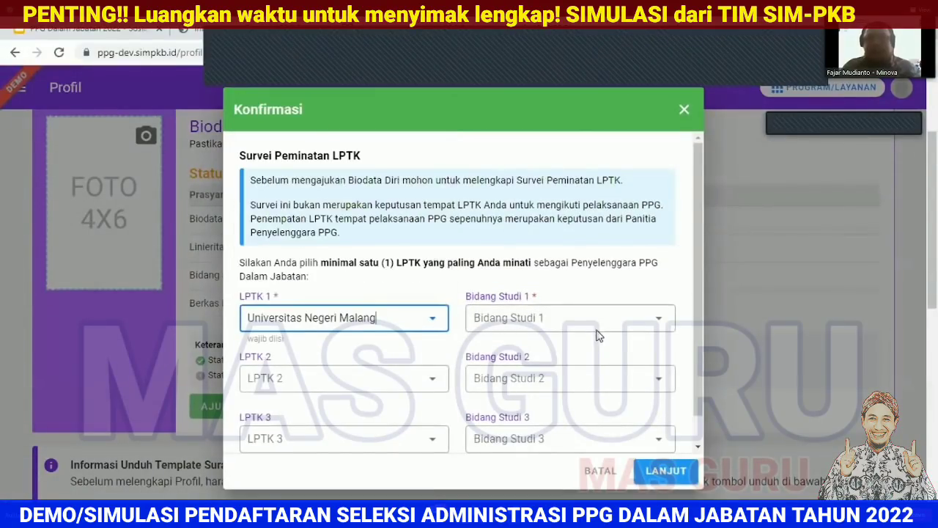
pyautogui.click(595, 316)
pyautogui.click(568, 223)
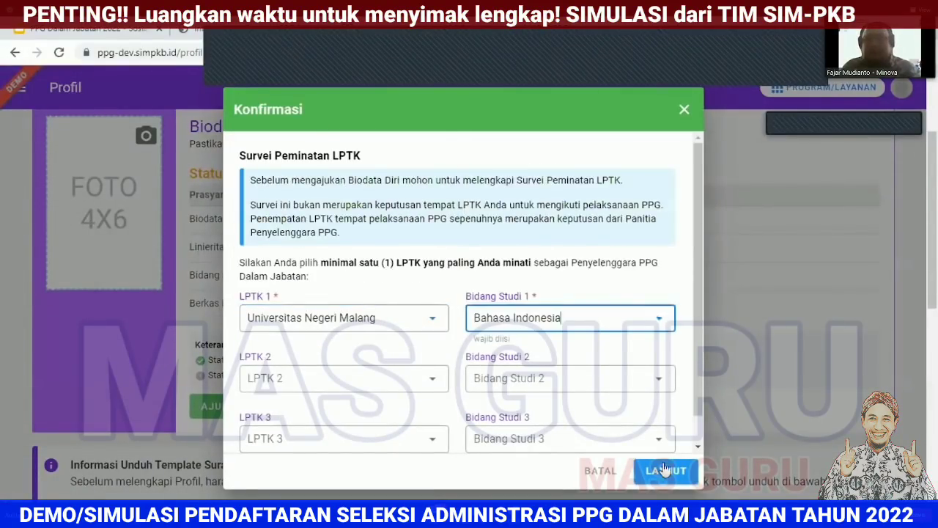
# Step: Finish the LPTK survey, close the success notice and sign the teacher out
pyautogui.click(665, 471)
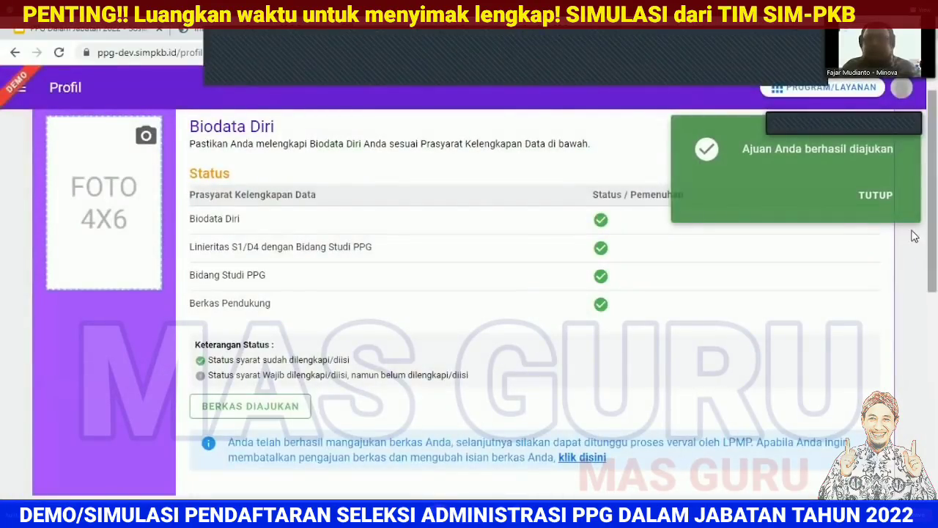
pyautogui.click(890, 204)
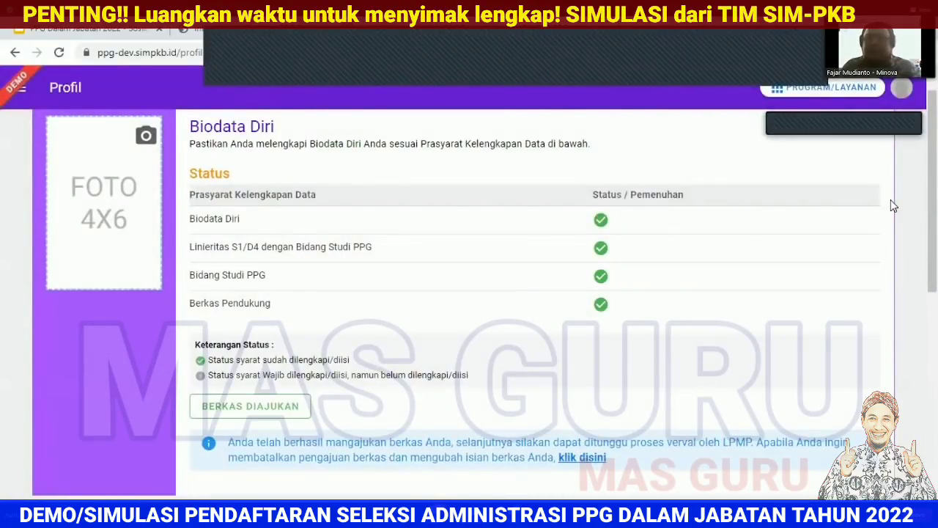
pyautogui.click(816, 302)
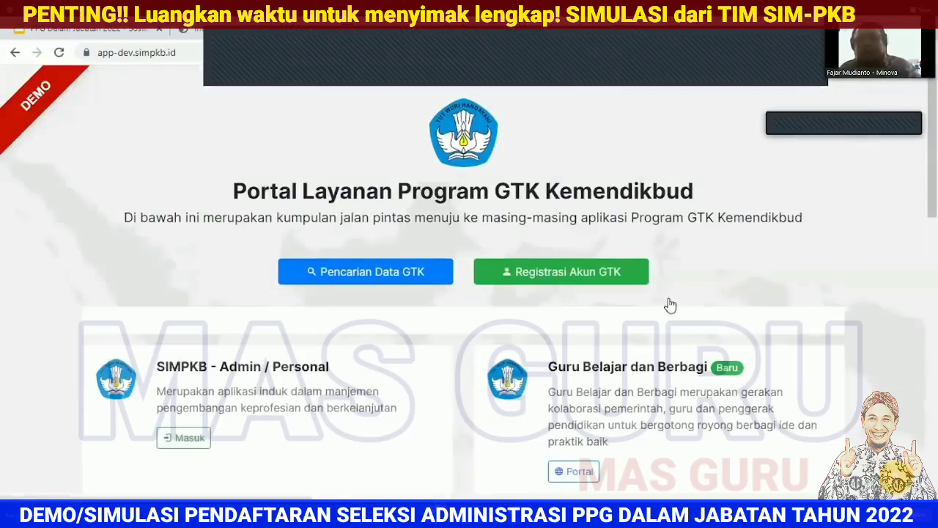
# Step: Sign in to PPG with the verifier admin's login ID and password
pyautogui.scroll(-3, 418, 338)
pyautogui.click(245, 394)
pyautogui.click(348, 308)
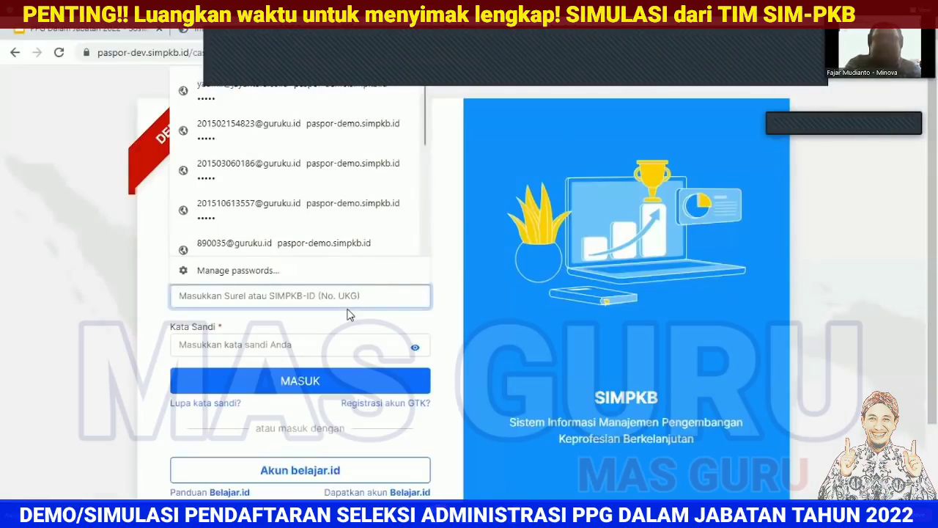
pyautogui.write('yaumil')
pyautogui.press('Tab')
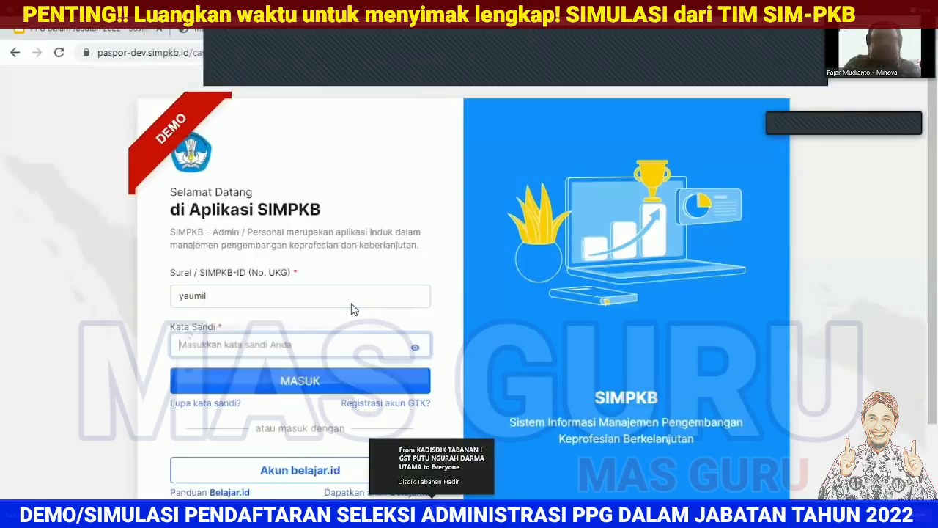
pyautogui.write('a')
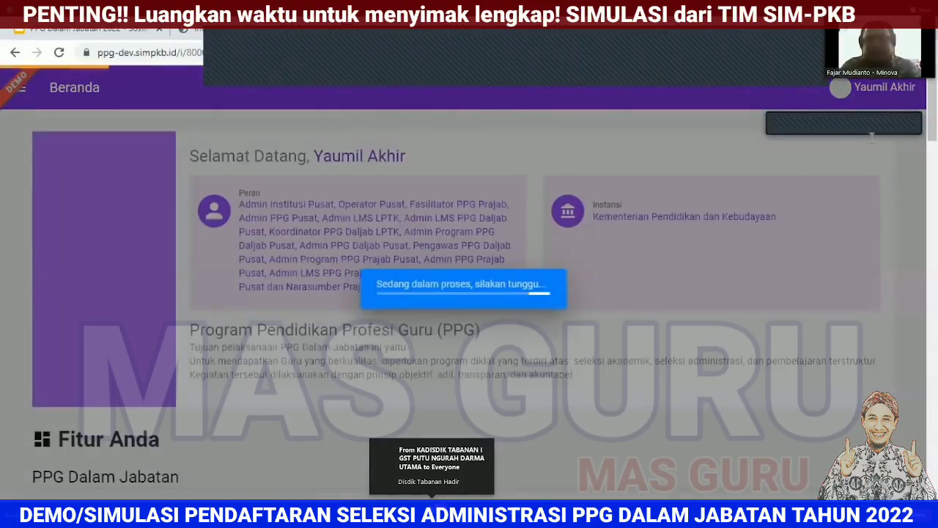
# Step: Switch the institution to LPMP Prop. Jawa Timur via a 'jawa timur' search, then open Verval Profil
pyautogui.click(644, 193)
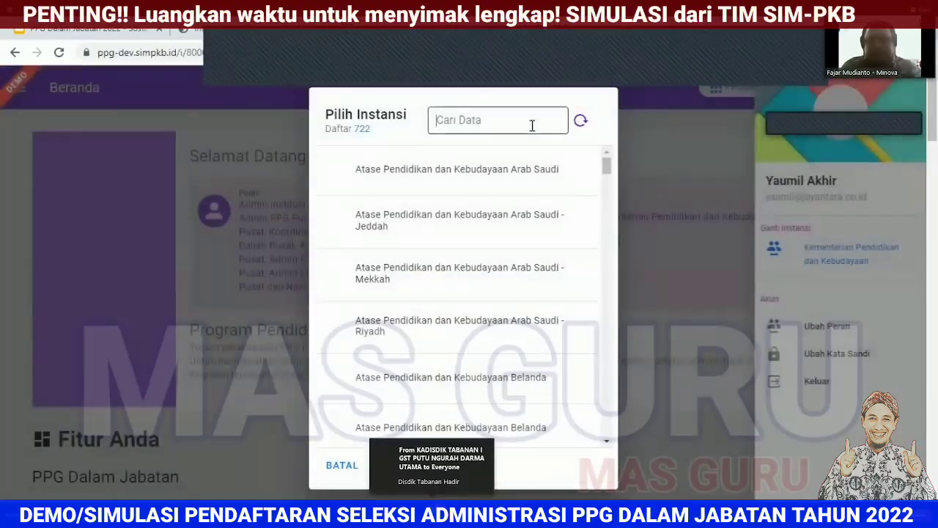
pyautogui.click(532, 126)
pyautogui.write('jawa timur')
pyautogui.press('Return')
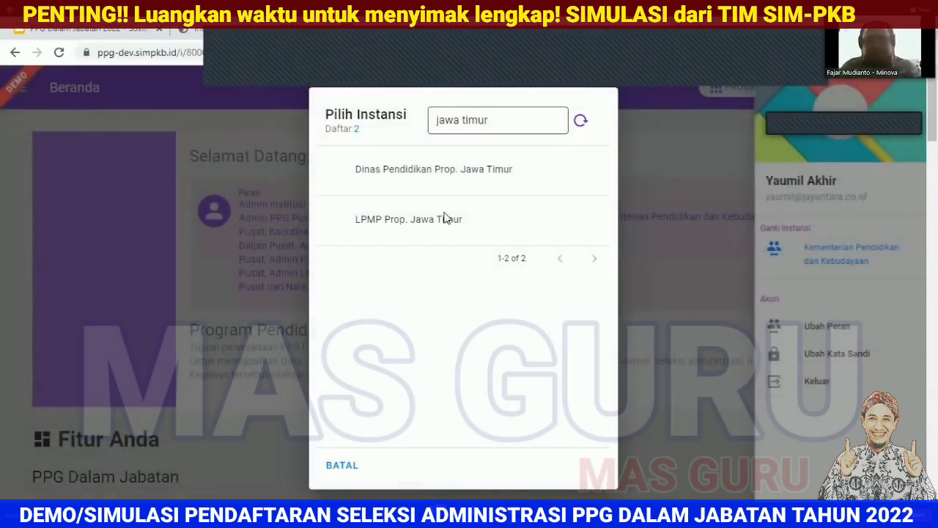
pyautogui.click(423, 223)
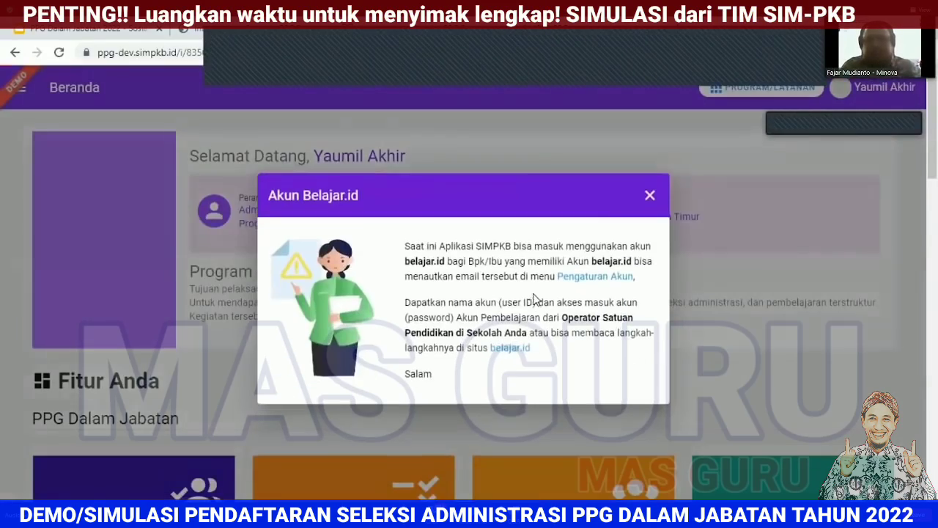
pyautogui.click(650, 195)
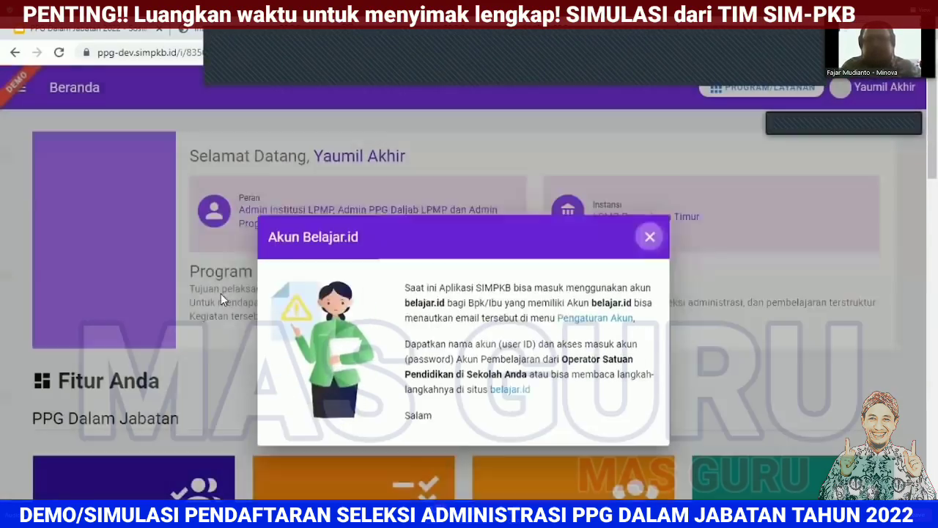
pyautogui.scroll(-5, 221, 294)
pyautogui.click(126, 213)
pyautogui.scroll(-3, 249, 314)
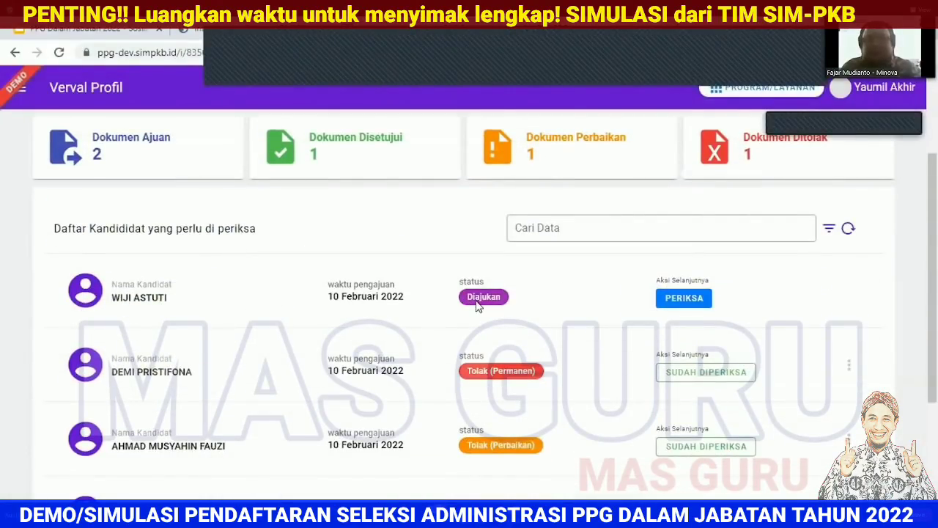
# Step: Open the Diajukan candidate with PERIKSA and review her uploaded documents
pyautogui.click(682, 299)
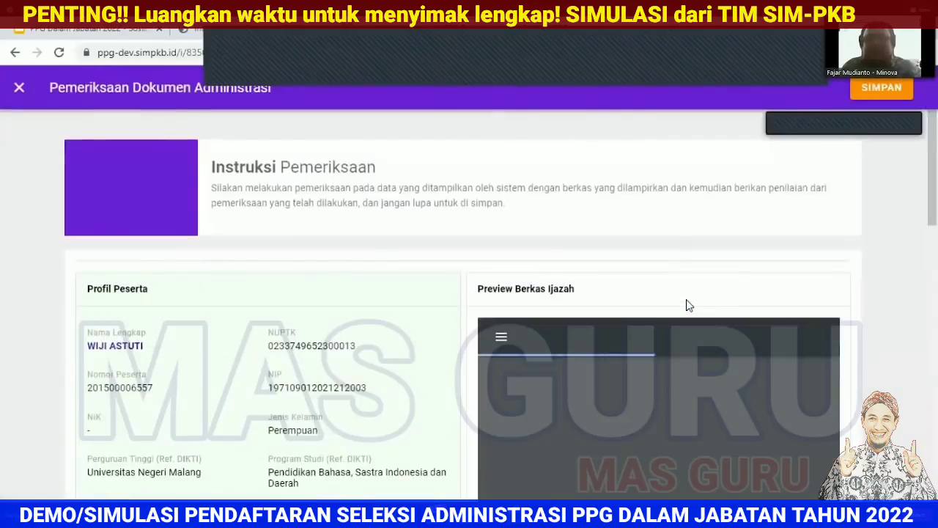
pyautogui.scroll(-3, 764, 194)
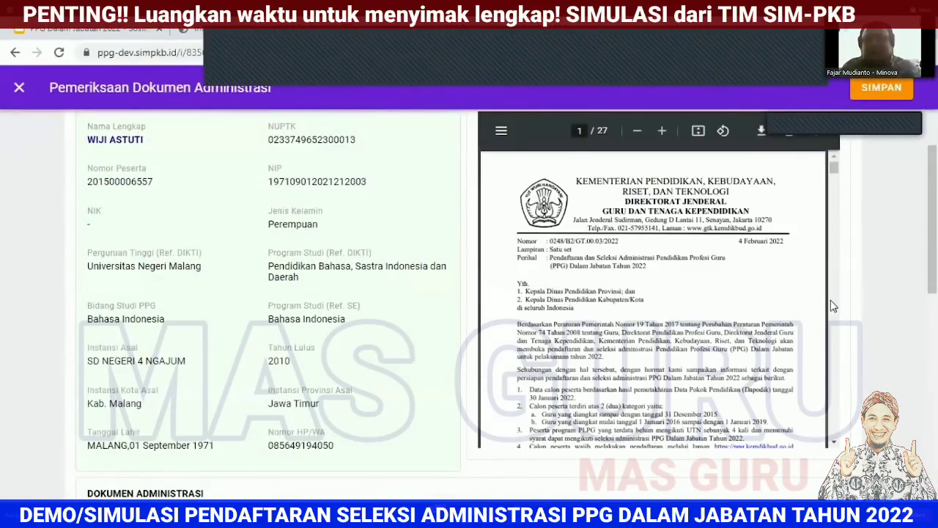
pyautogui.scroll(-5, 832, 306)
pyautogui.scroll(3, 890, 309)
pyautogui.scroll(-4, 894, 318)
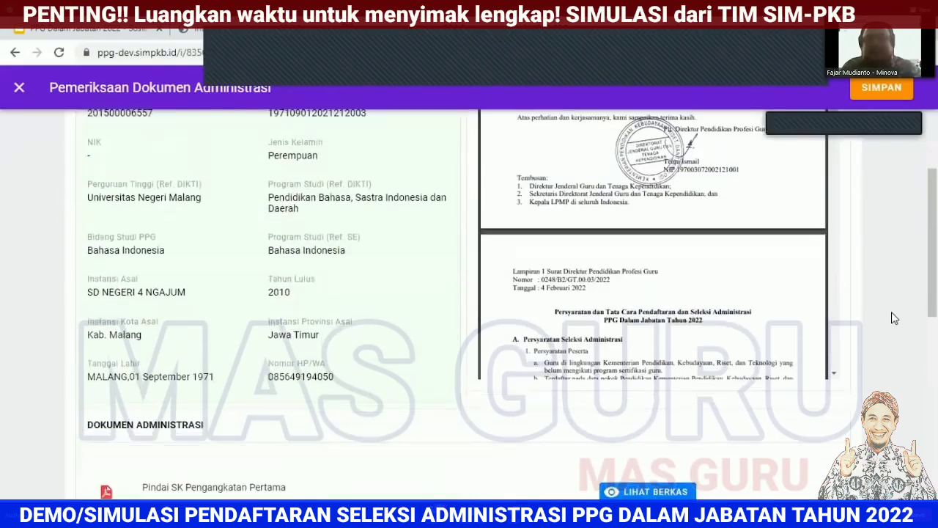
pyautogui.scroll(4, 895, 318)
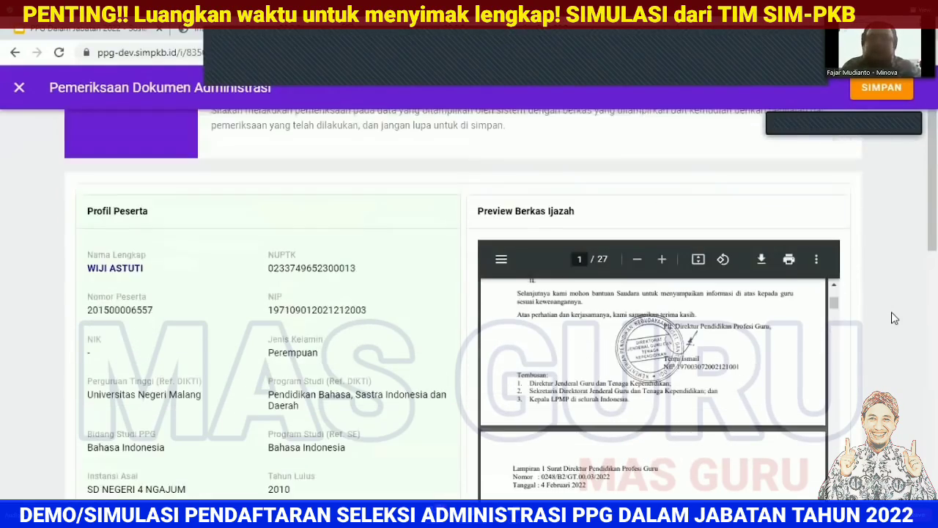
pyautogui.scroll(-1, 894, 318)
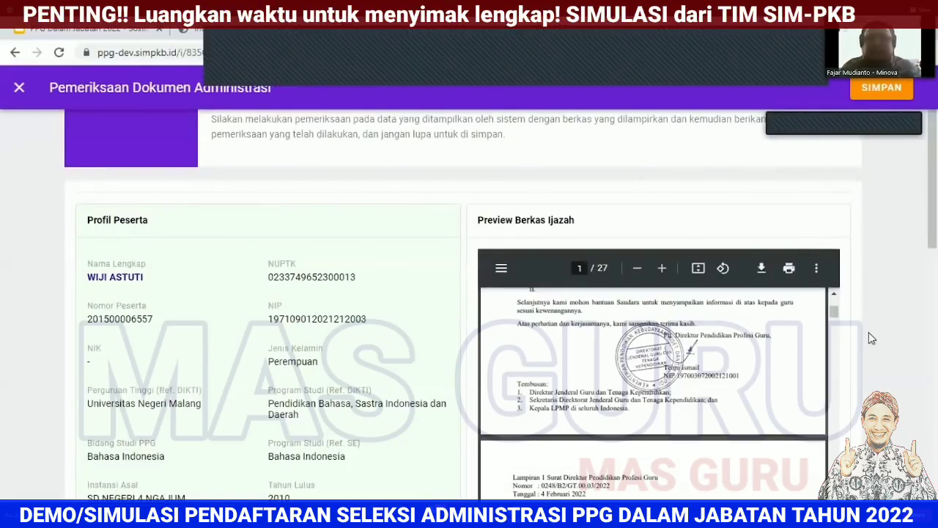
pyautogui.scroll(-10, 871, 338)
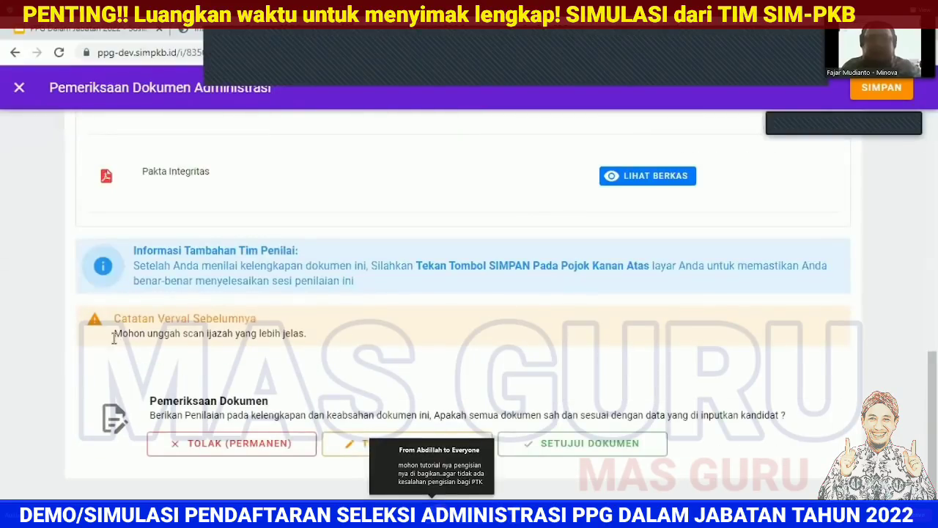
pyautogui.scroll(10, 533, 336)
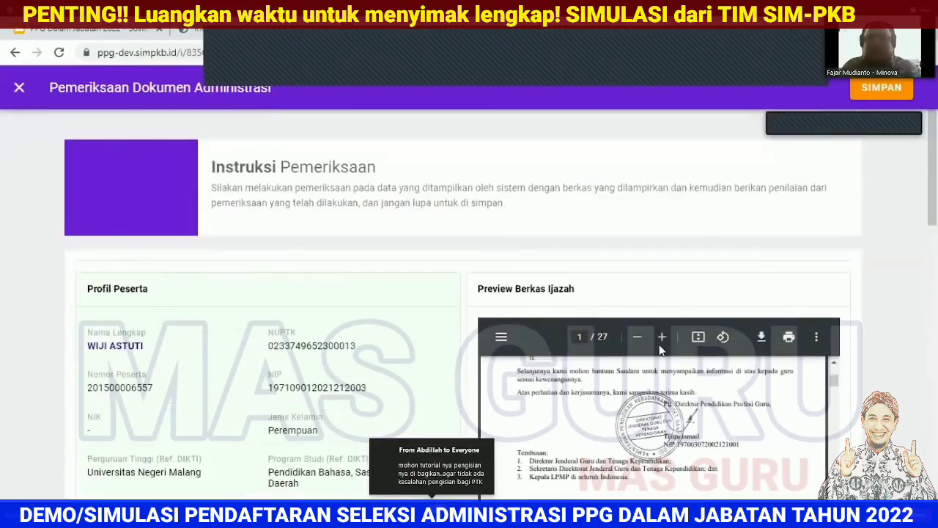
pyautogui.scroll(-5, 662, 358)
pyautogui.scroll(-3, 591, 440)
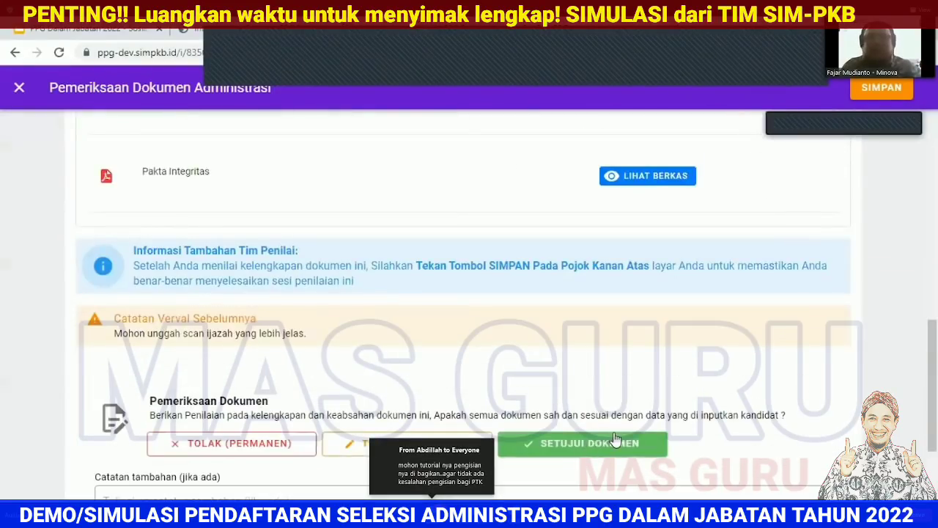
pyautogui.scroll(-3, 616, 439)
# Step: Approve with SETUJUI DOKUMEN, save and confirm with Ya, then sign the verifier out
pyautogui.click(535, 369)
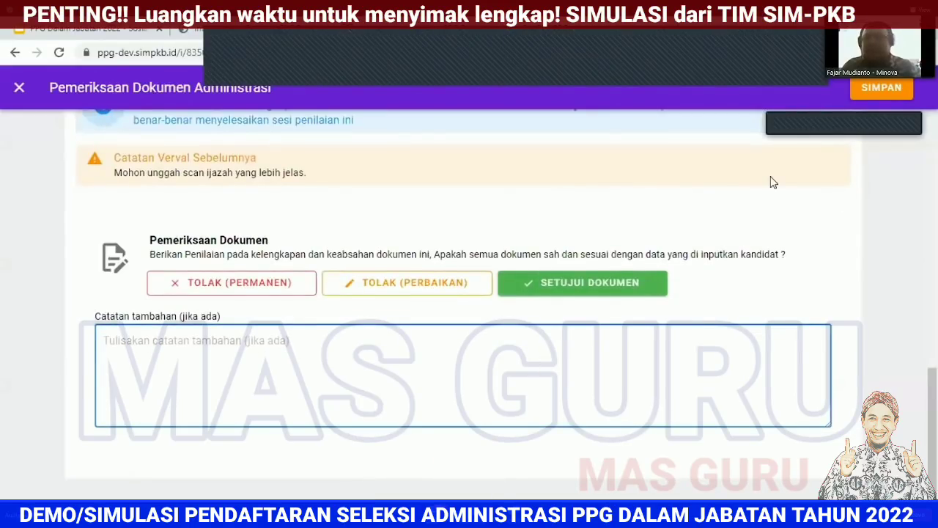
pyautogui.click(869, 86)
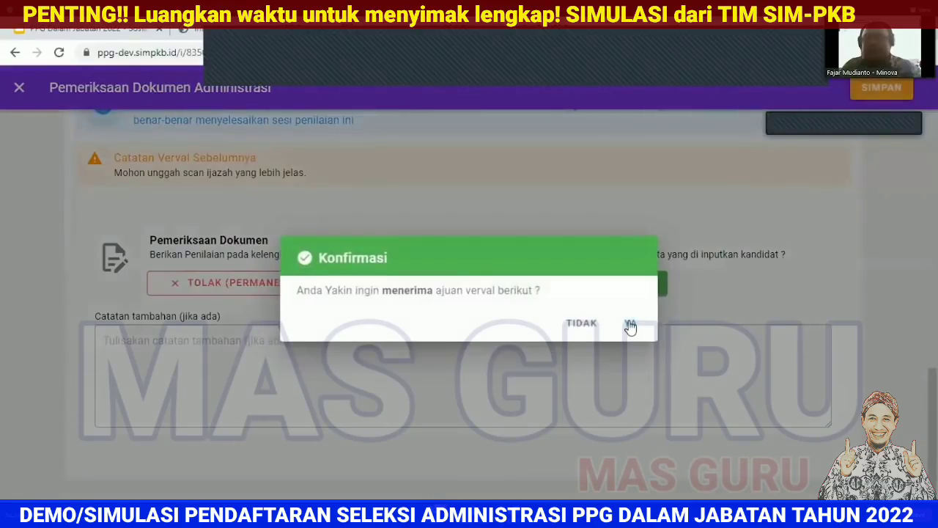
pyautogui.click(628, 325)
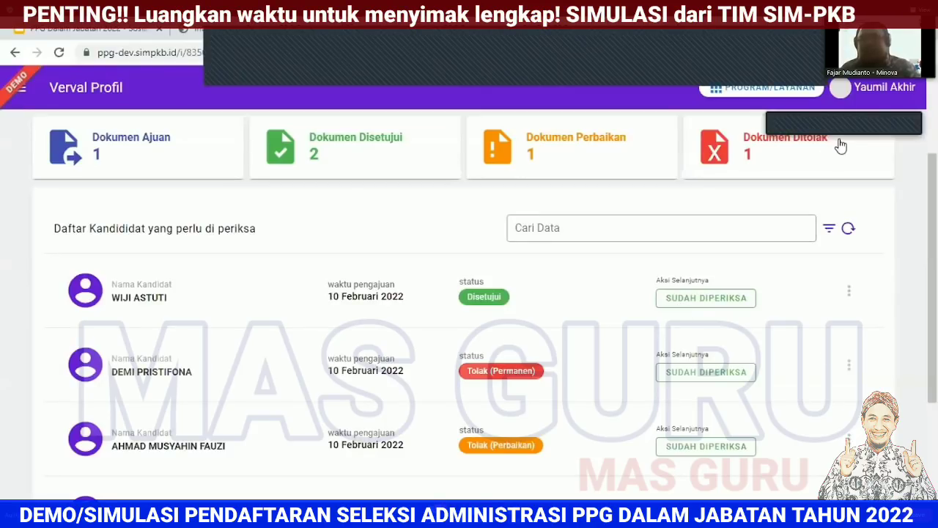
pyautogui.click(825, 345)
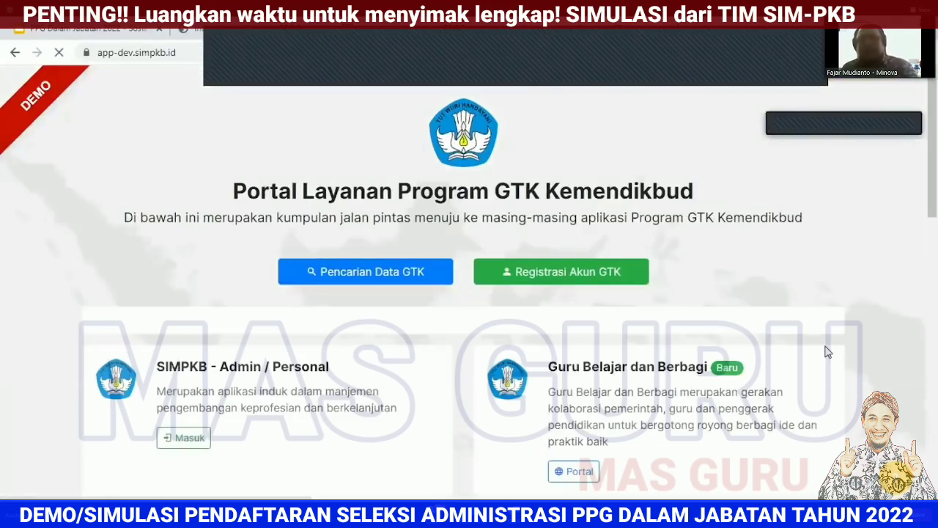
# Step: Sign in to PPG with the teacher's login ID and password
pyautogui.scroll(-4, 563, 370)
pyautogui.click(251, 325)
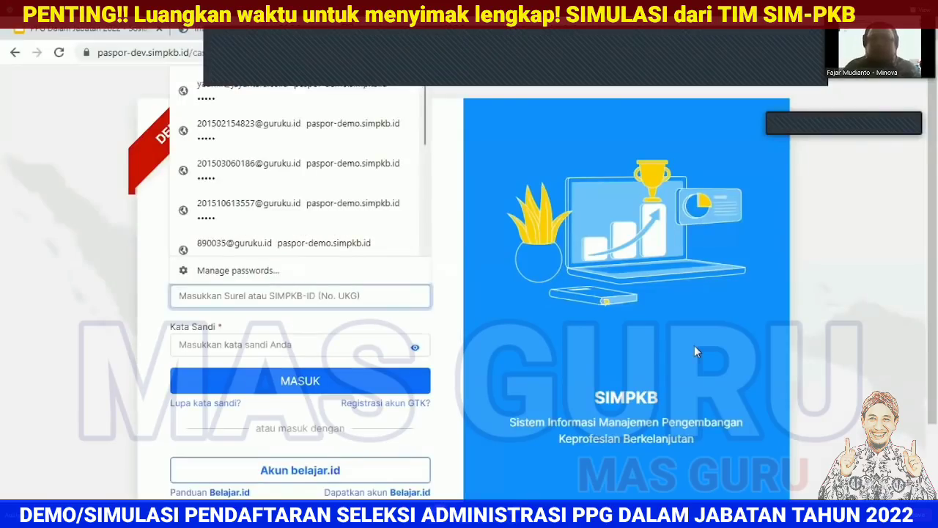
pyautogui.click(302, 334)
pyautogui.click(301, 346)
pyautogui.write('12345')
pyautogui.click(300, 383)
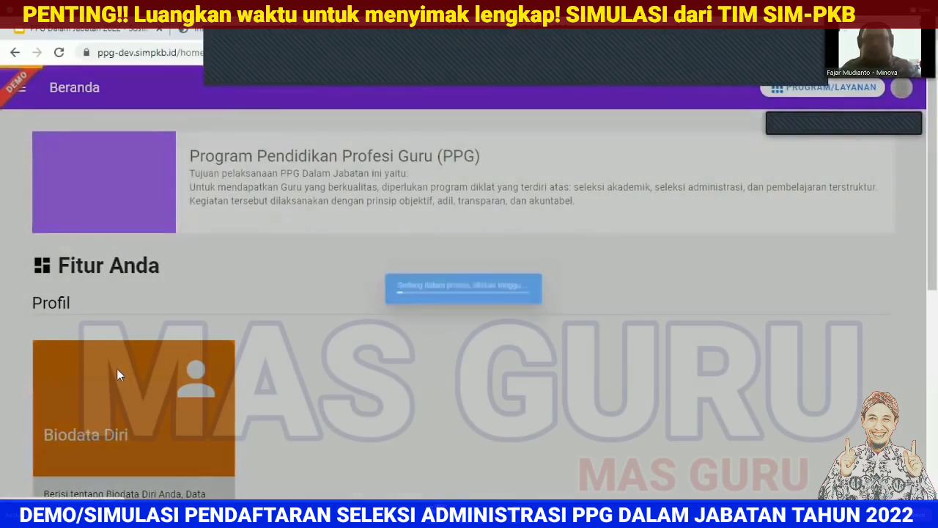
# Step: Check the Biodata Diri profile shows Disetujui, then sign the teacher out
pyautogui.click(117, 370)
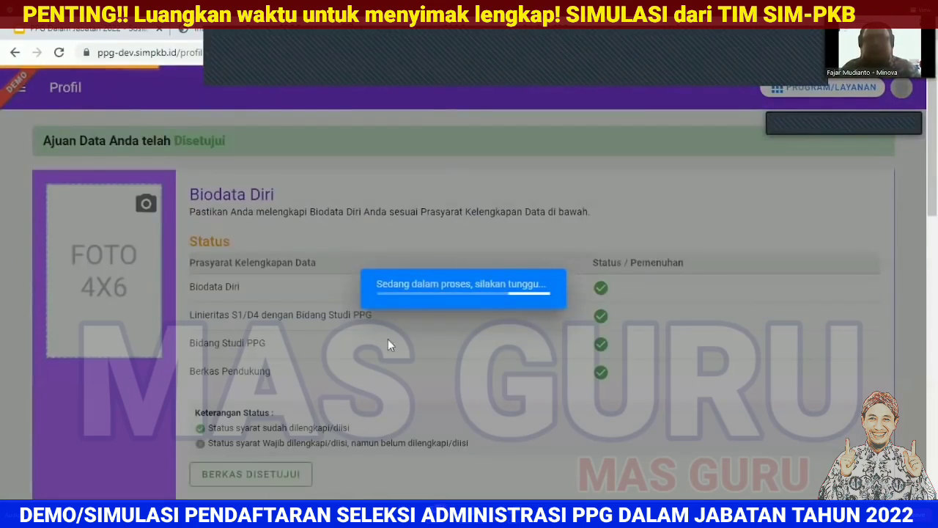
pyautogui.scroll(-2, 425, 337)
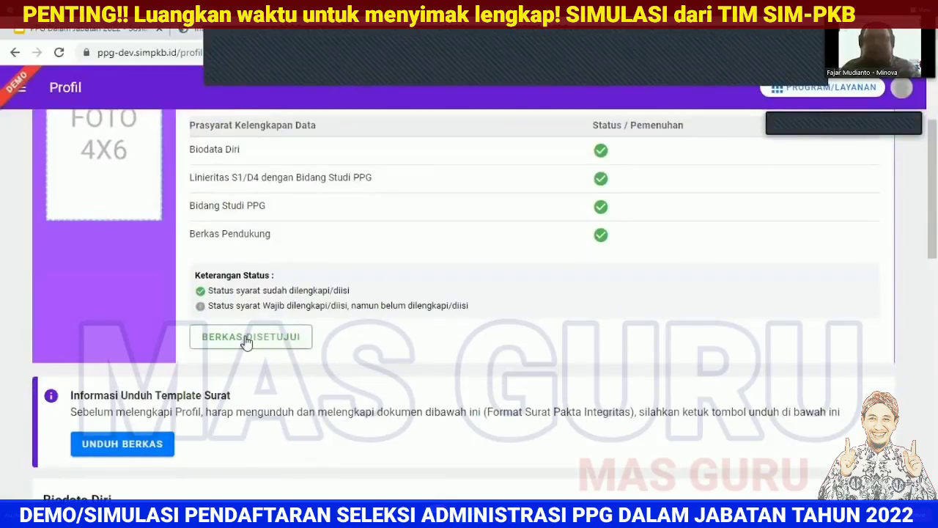
pyautogui.scroll(2, 451, 358)
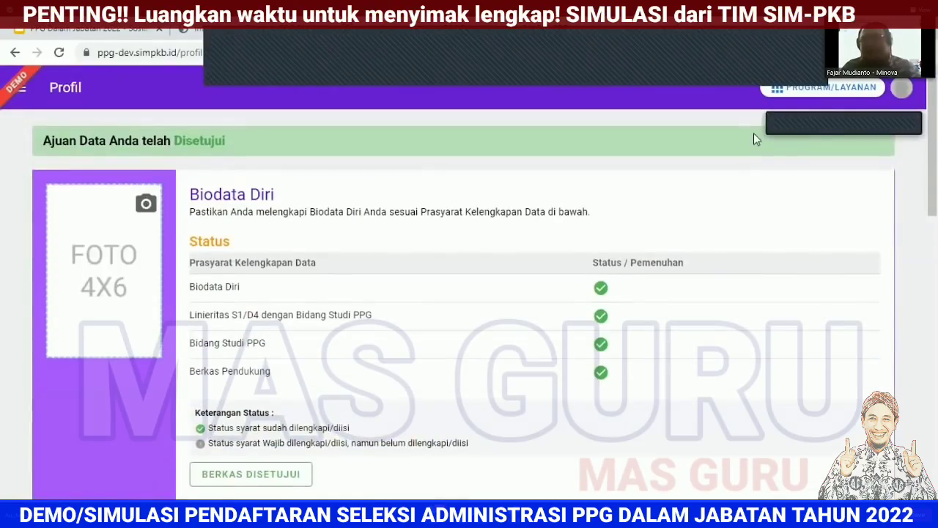
pyautogui.click(907, 88)
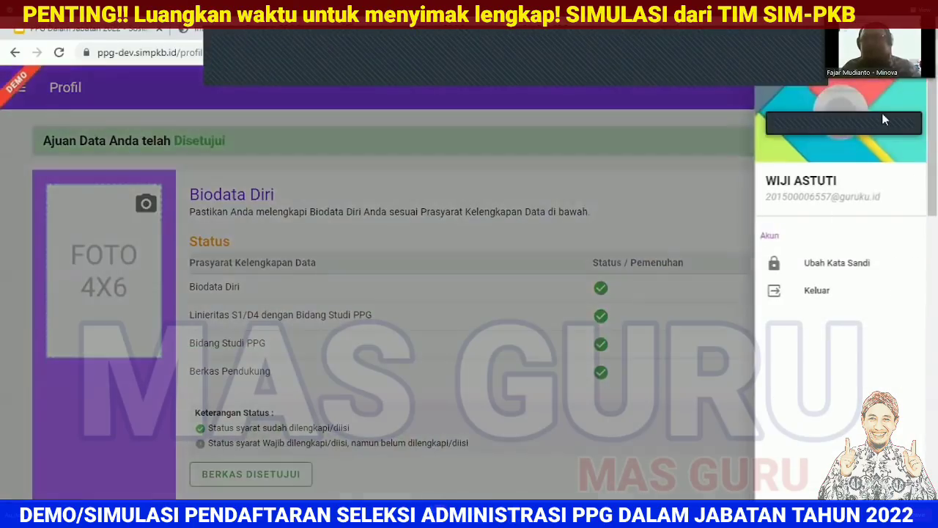
pyautogui.click(816, 295)
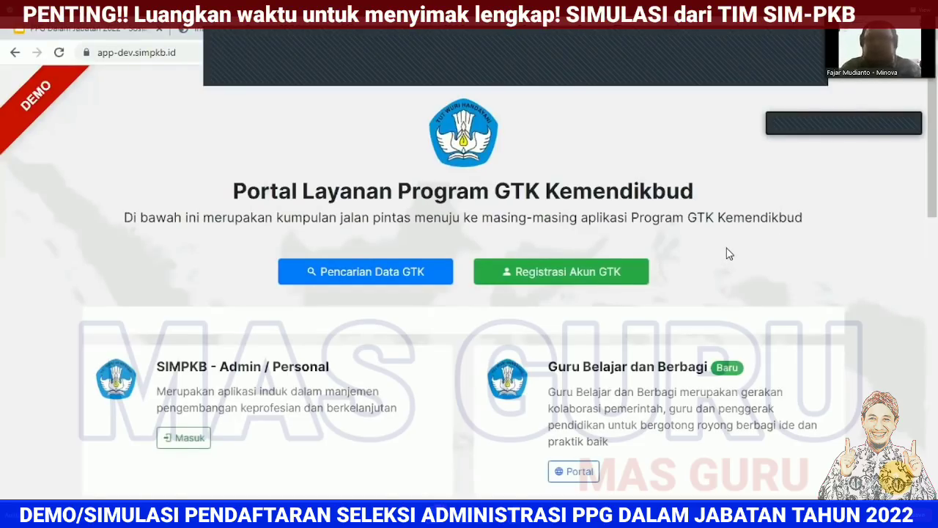
# Step: Sign in to PPG as the Dinas admin using a saved login and password
pyautogui.scroll(-3, 729, 254)
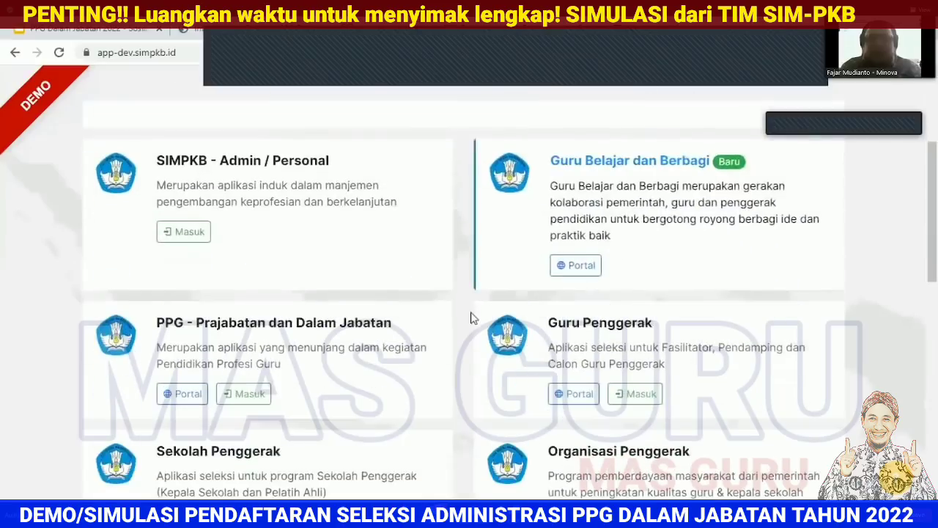
pyautogui.click(258, 394)
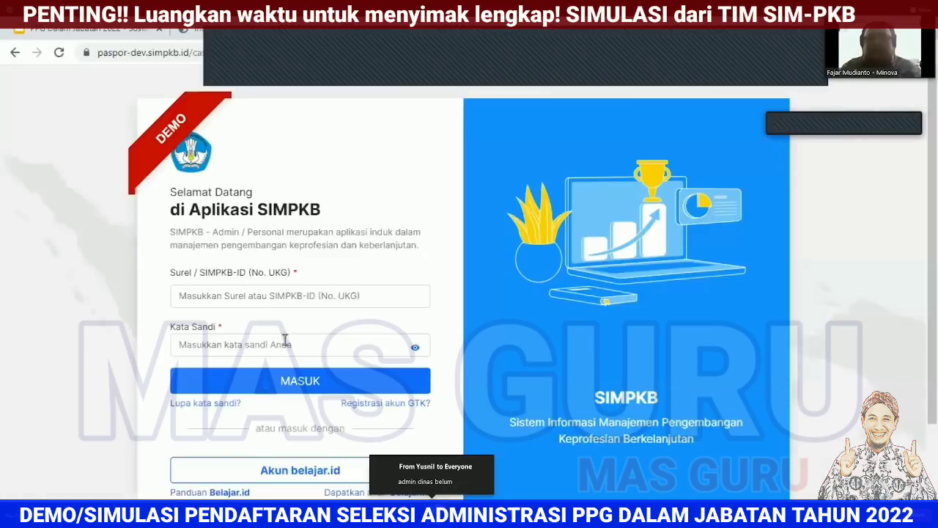
pyautogui.click(319, 296)
pyautogui.write('g')
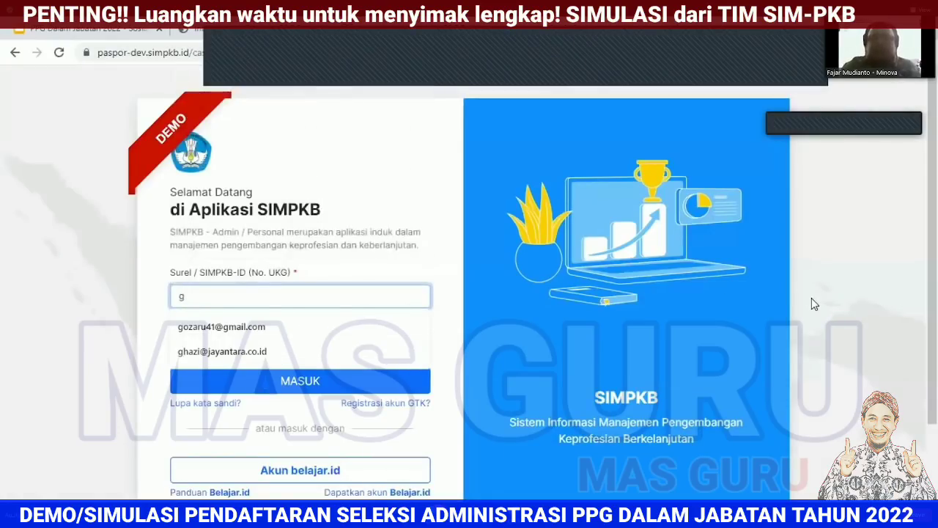
pyautogui.click(341, 329)
pyautogui.click(328, 348)
pyautogui.write('•••••')
pyautogui.click(337, 388)
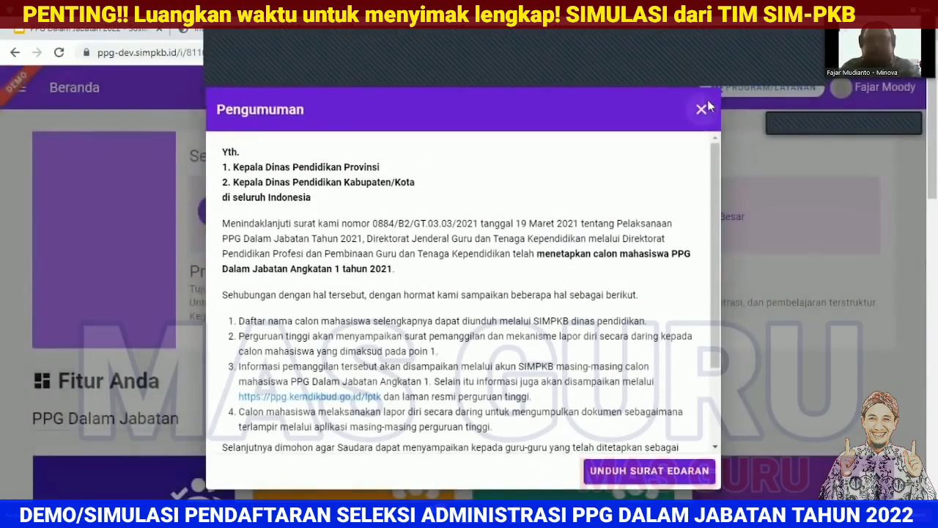
# Step: Close the Pengumuman popup and browse the Fitur Anda cards on Beranda
pyautogui.click(702, 111)
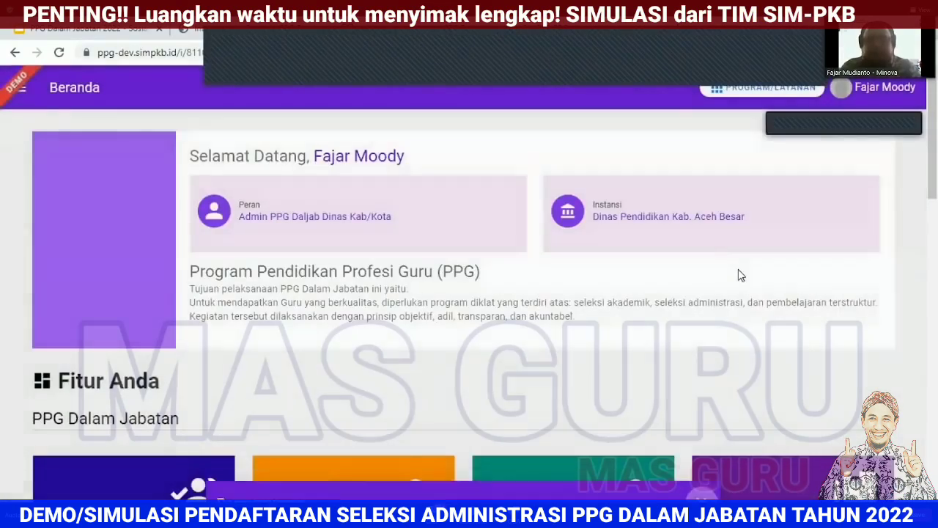
pyautogui.scroll(-2, 740, 276)
pyautogui.scroll(-3, 740, 277)
pyautogui.scroll(1, 739, 274)
pyautogui.scroll(-2, 737, 274)
pyautogui.scroll(2, 740, 276)
pyautogui.scroll(-1, 739, 276)
pyautogui.scroll(1, 932, 278)
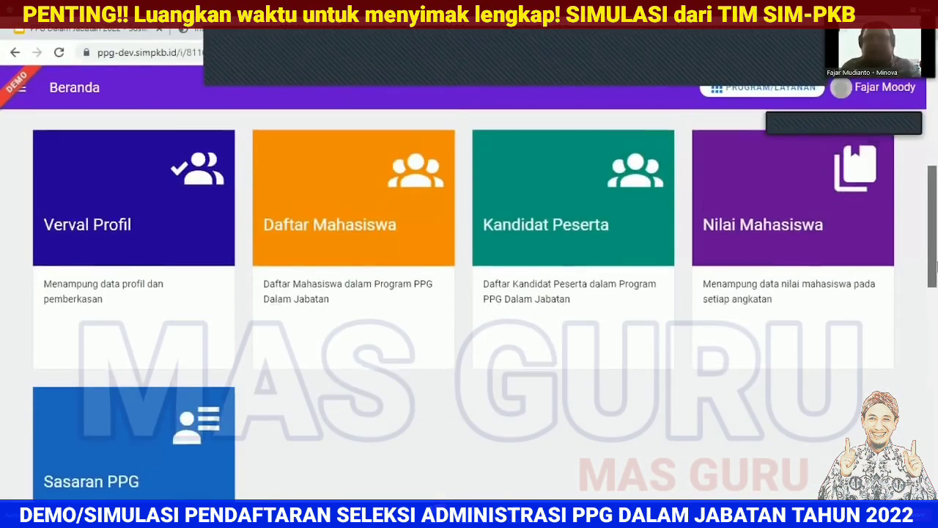
pyautogui.scroll(-1, 936, 278)
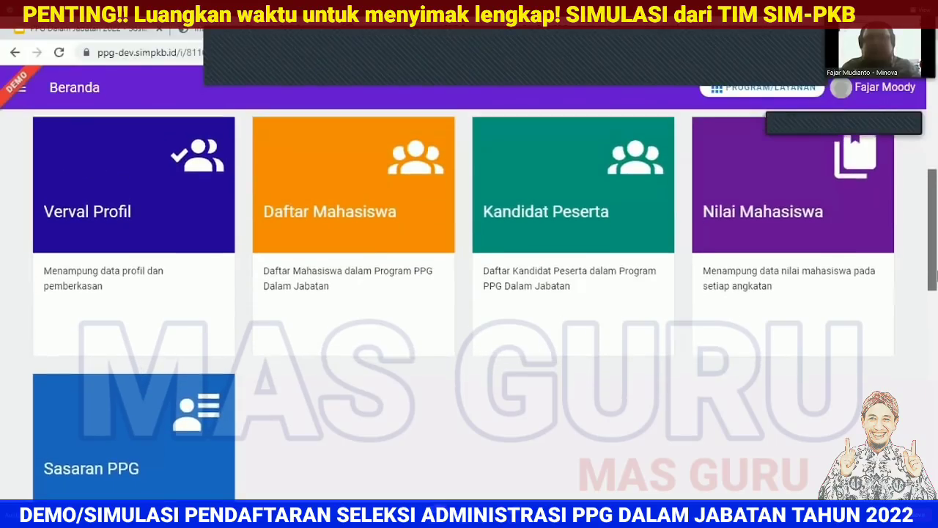
pyautogui.scroll(-5, 936, 277)
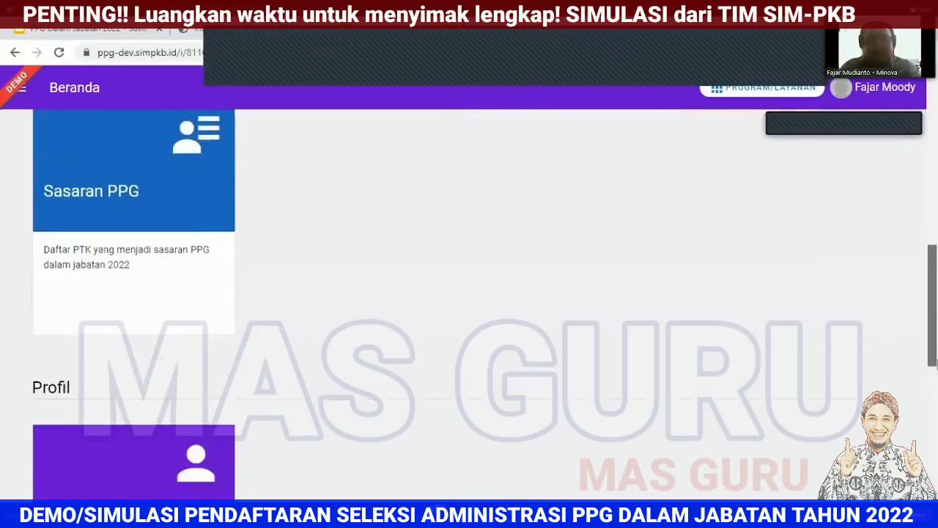
pyautogui.scroll(1, 936, 314)
pyautogui.scroll(4, 936, 314)
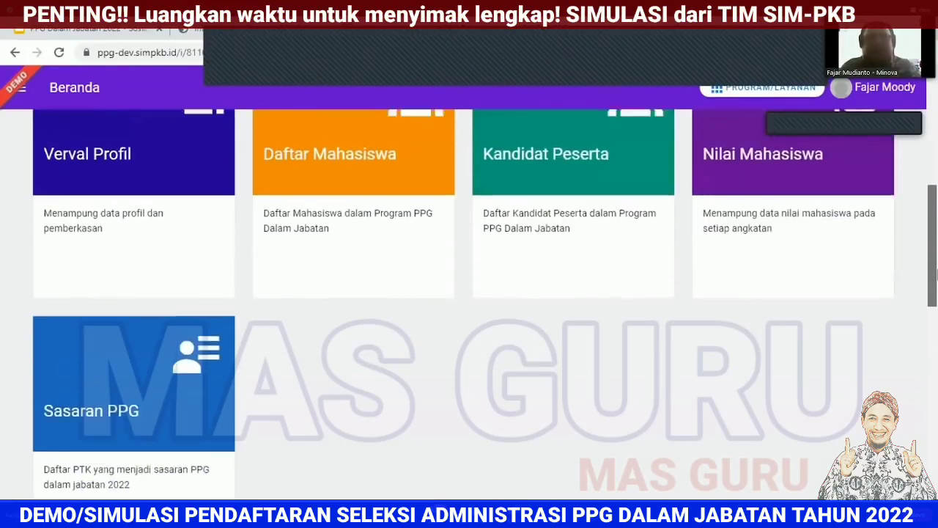
pyautogui.scroll(-1, 936, 277)
pyautogui.scroll(1, 936, 277)
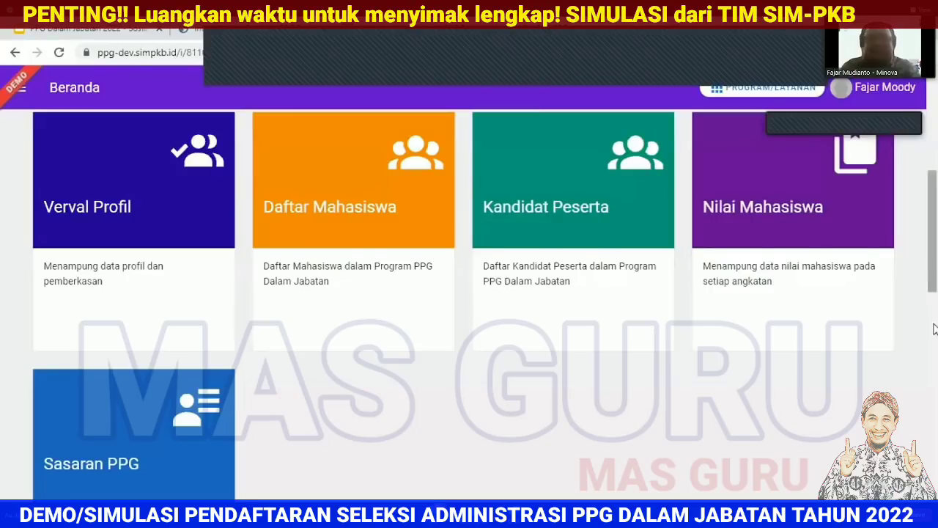
pyautogui.scroll(-6, 935, 311)
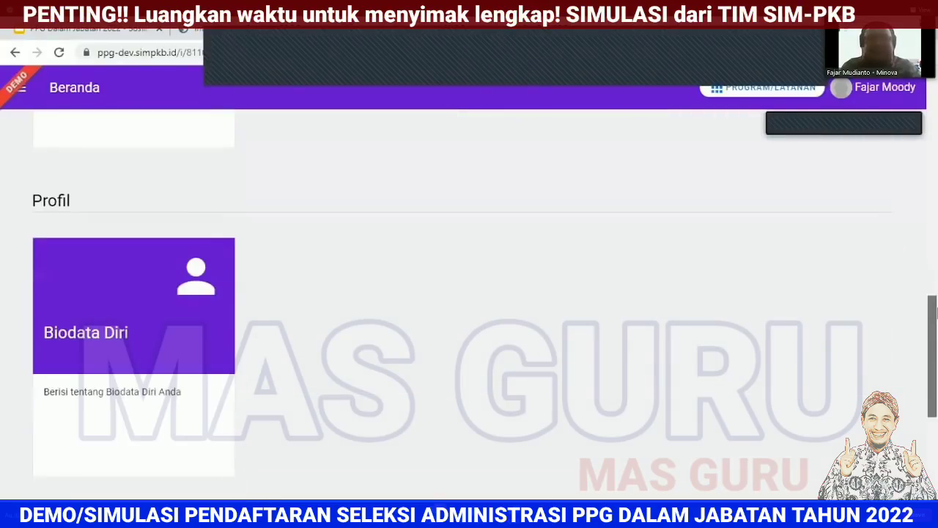
pyautogui.scroll(5, 936, 313)
pyautogui.scroll(-8, 937, 293)
pyautogui.scroll(8, 937, 264)
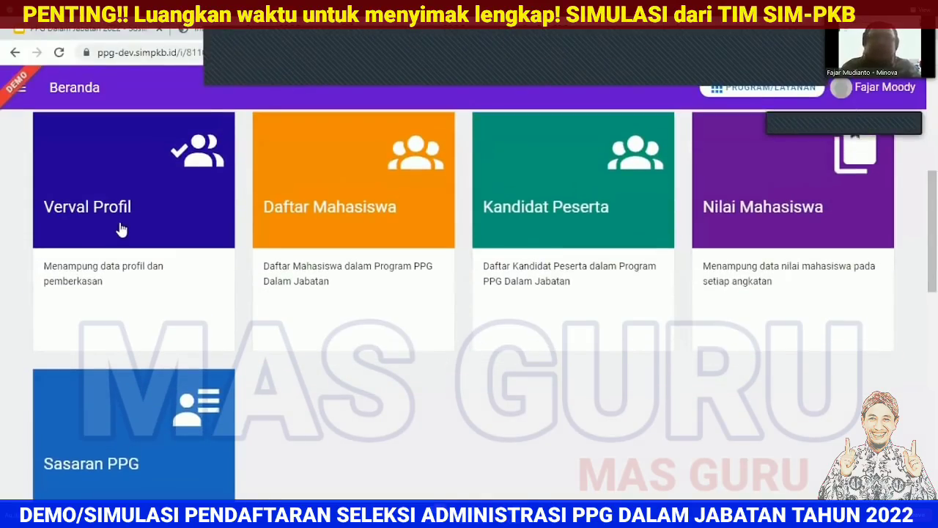
# Step: Visit Verval Profil, return to Beranda, then open Sasaran PPG listing 6 target teachers for 2022
pyautogui.click(121, 228)
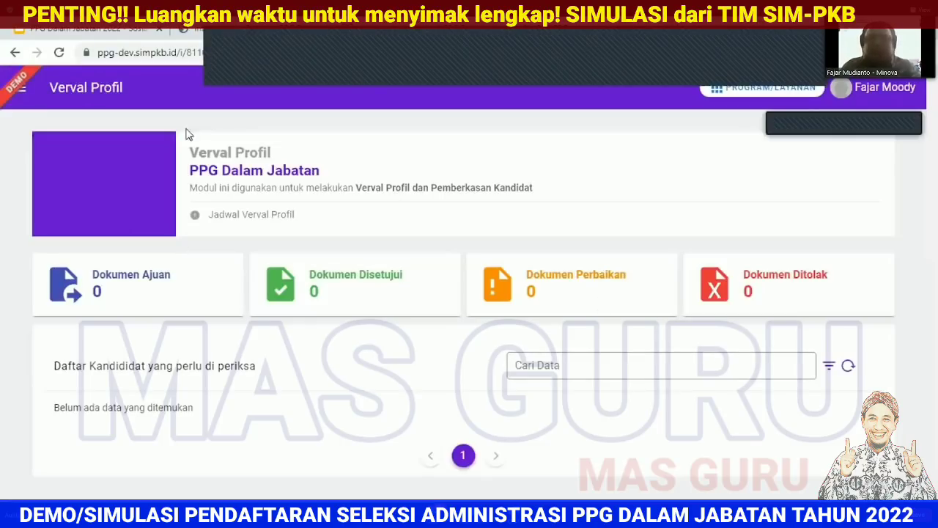
pyautogui.click(14, 53)
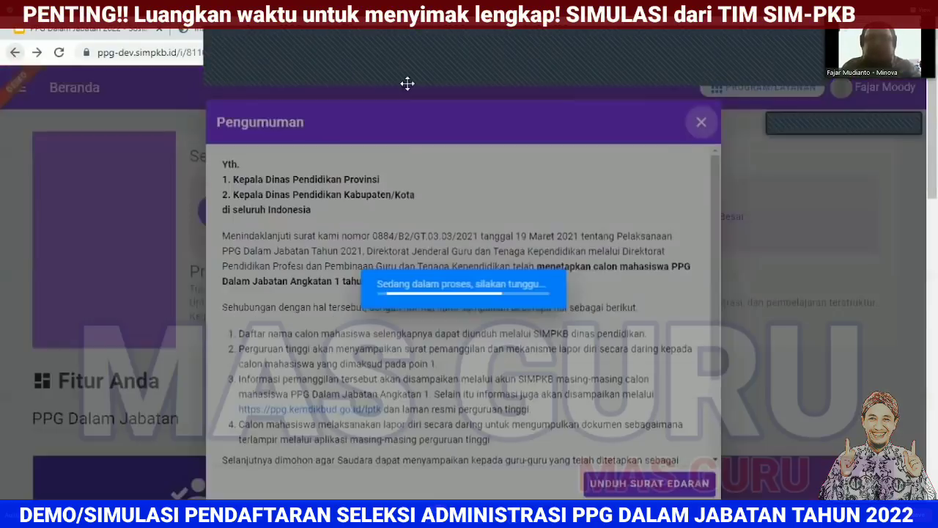
pyautogui.press('Escape')
pyautogui.scroll(-5, 694, 277)
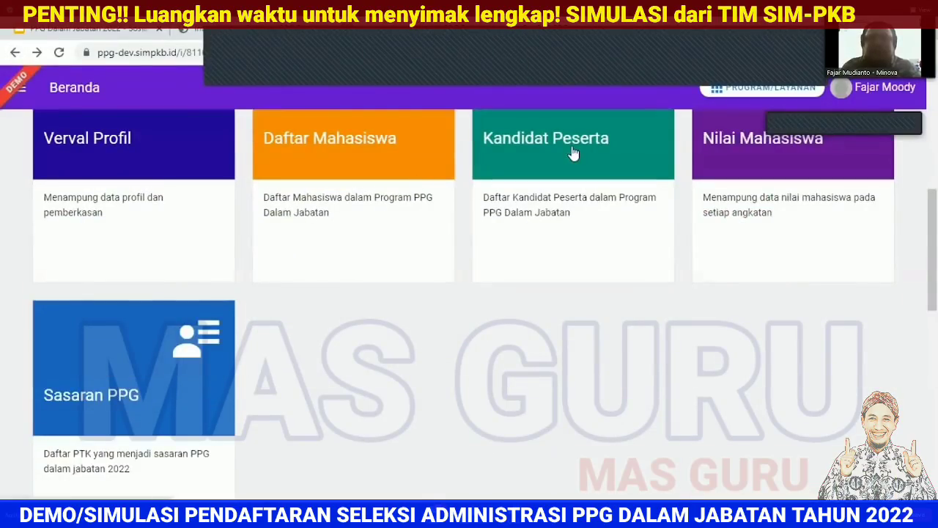
pyautogui.click(151, 382)
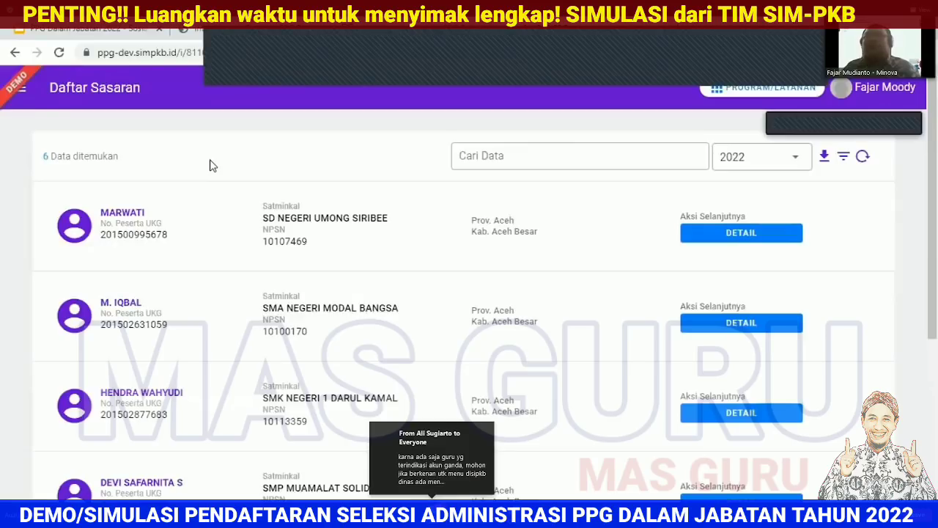
# Step: Go to Beranda via the sidebar, close the announcement and sidebar, and scroll to Fitur Anda
pyautogui.click(22, 87)
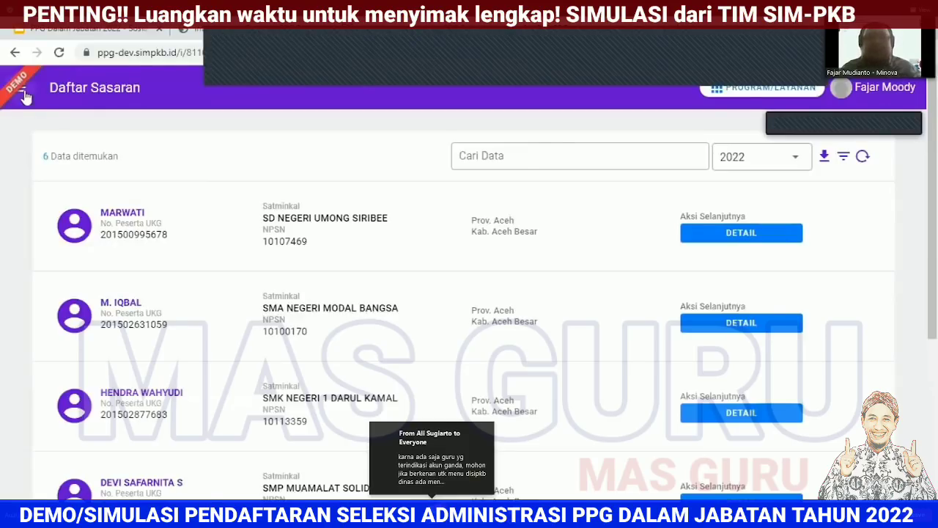
pyautogui.click(43, 126)
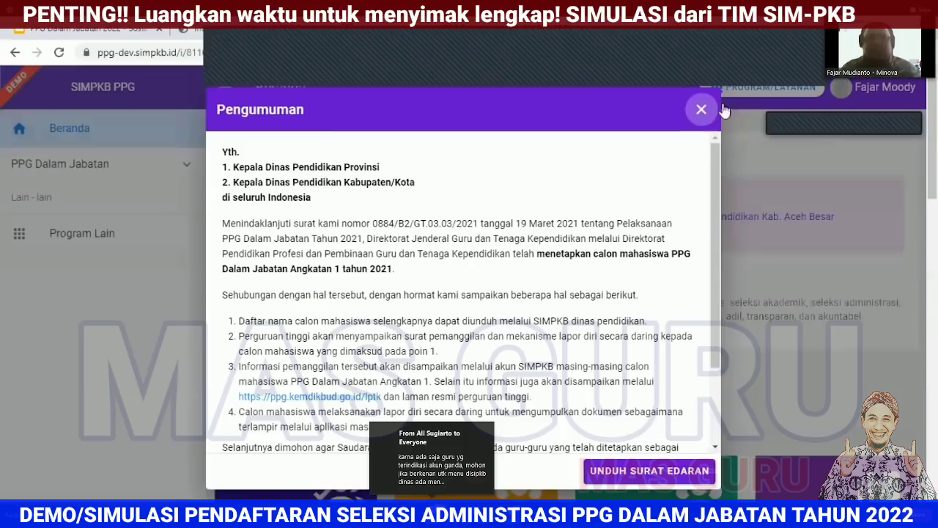
pyautogui.click(701, 110)
pyautogui.scroll(-4, 708, 294)
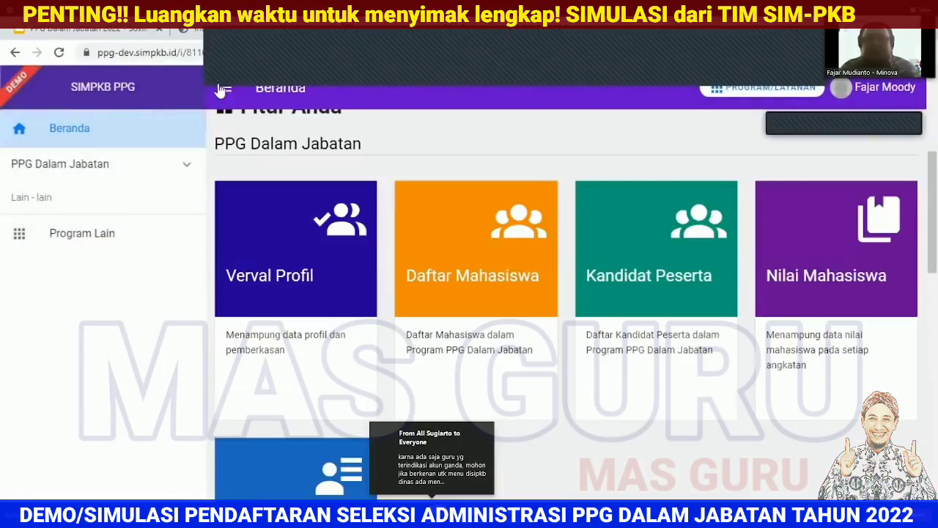
pyautogui.click(217, 89)
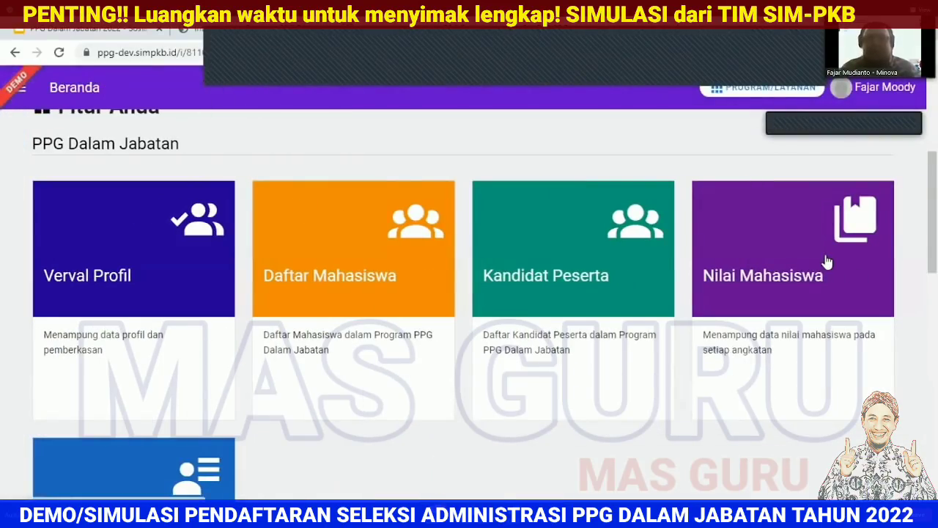
pyautogui.moveTo(936, 232); pyautogui.dragTo(936, 249)
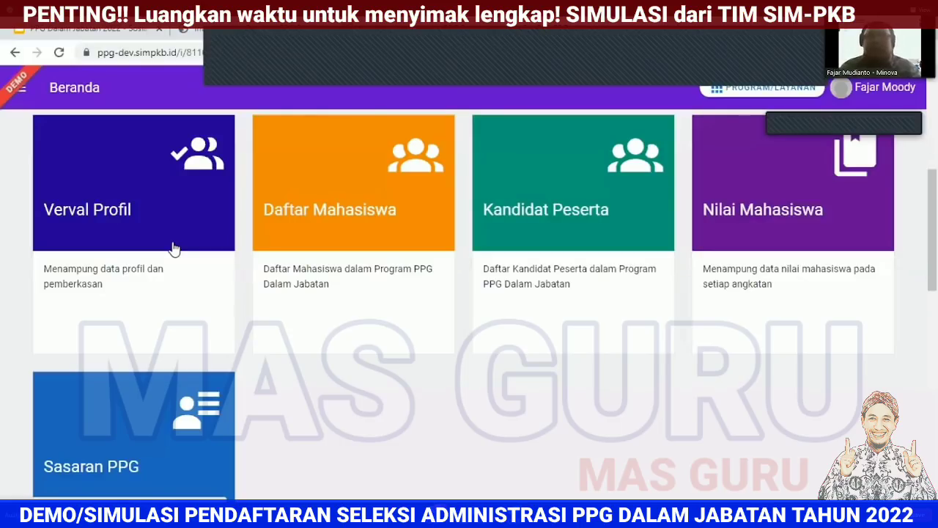
# Step: Switch to the bantuan.simpkb.id guide and compare the participant and Admin LPMP guides
pyautogui.click(259, 30)
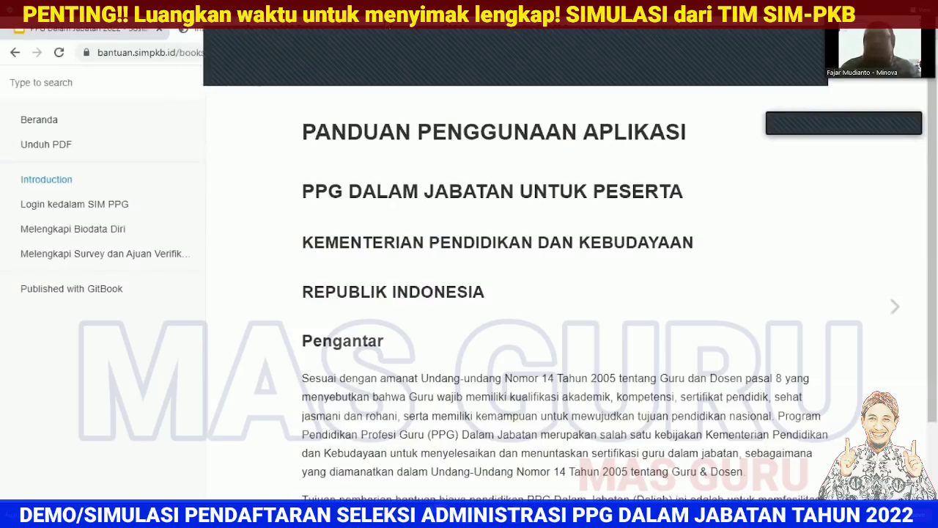
pyautogui.click(388, 28)
pyautogui.click(305, 28)
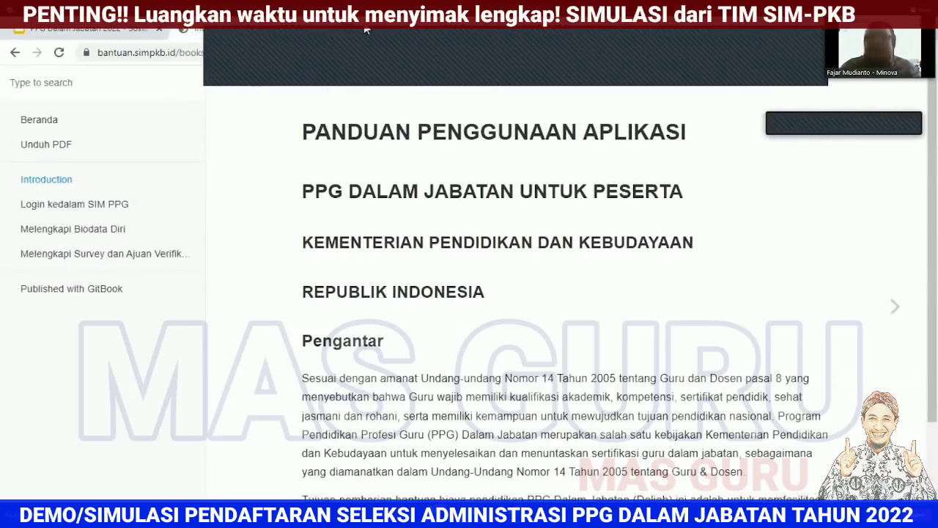
pyautogui.click(375, 30)
pyautogui.click(287, 31)
# Step: Browse the Login, Biodata Diri and Survey sections, return to Introduction, then revisit both guides
pyautogui.click(100, 208)
pyautogui.click(96, 230)
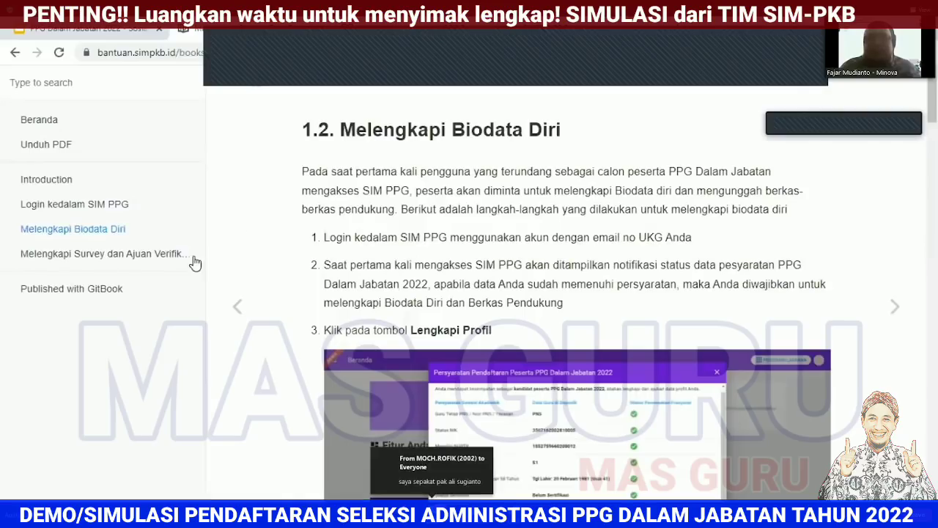
pyautogui.click(128, 256)
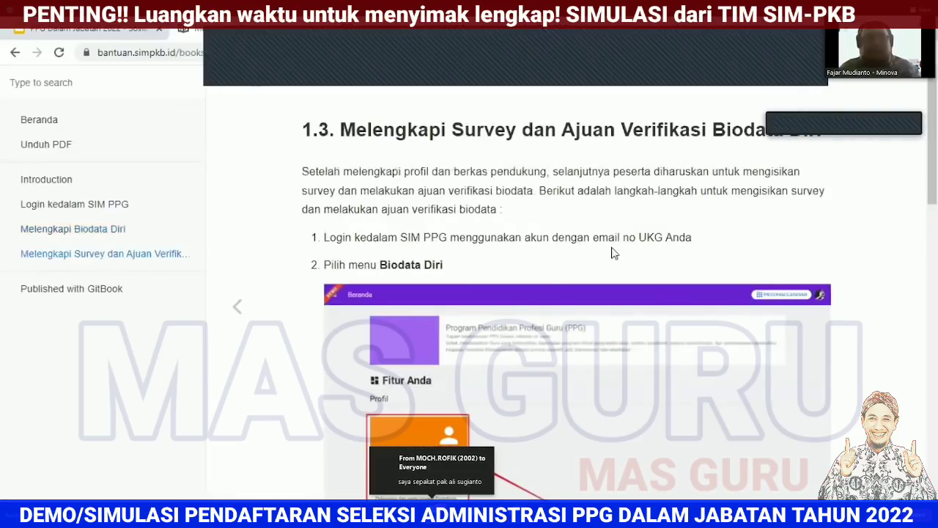
pyautogui.click(62, 181)
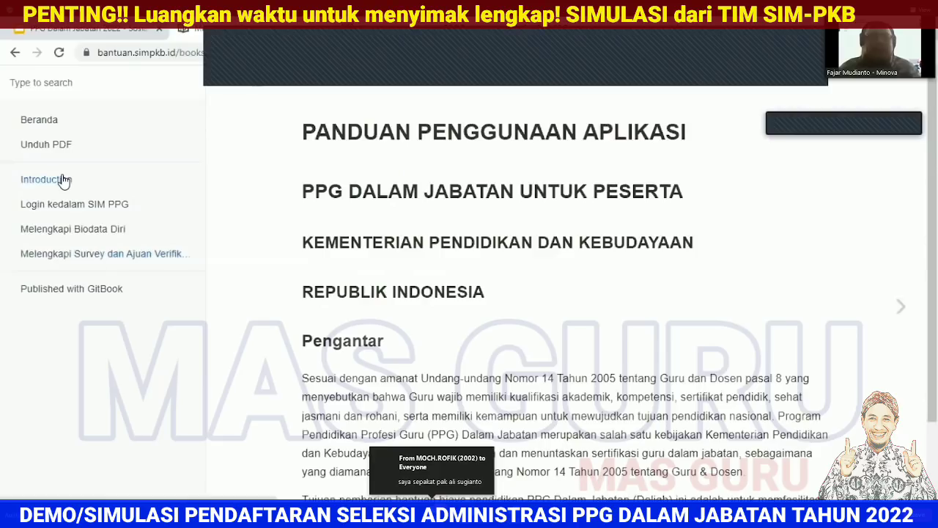
pyautogui.click(408, 29)
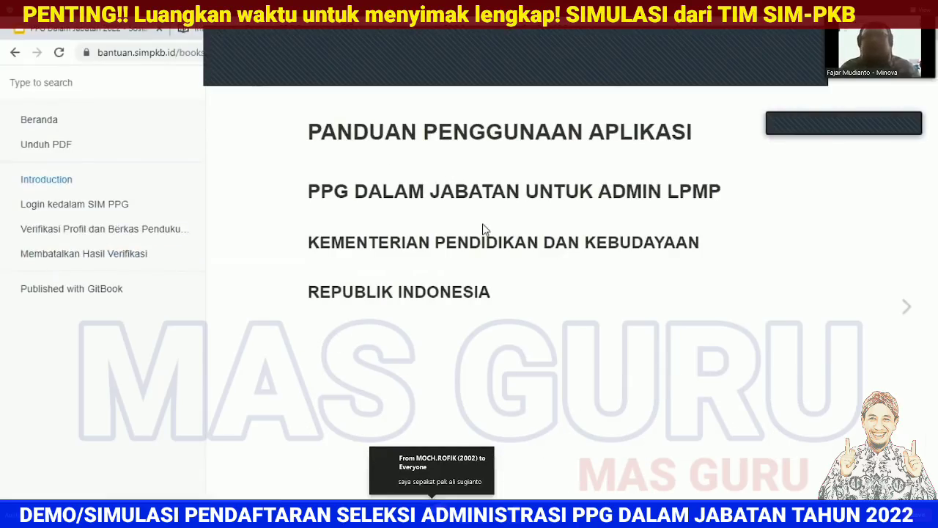
pyautogui.click(271, 30)
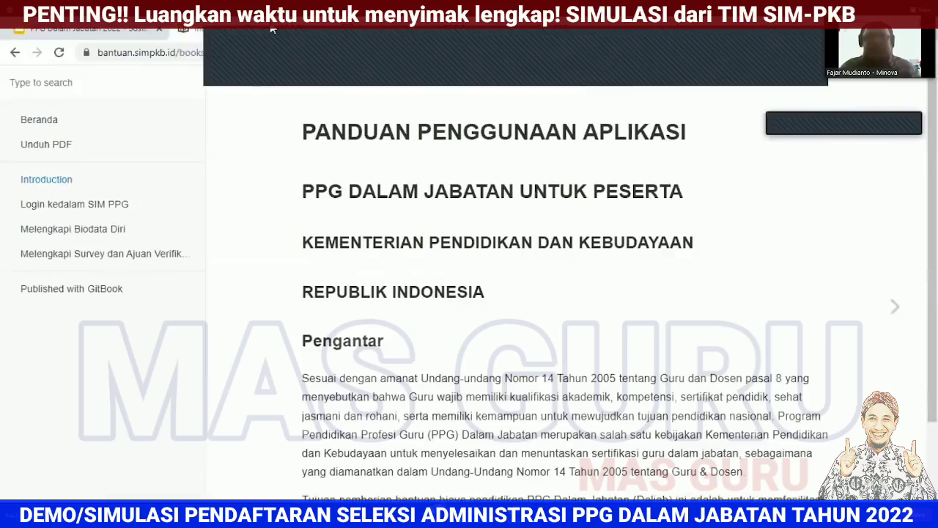